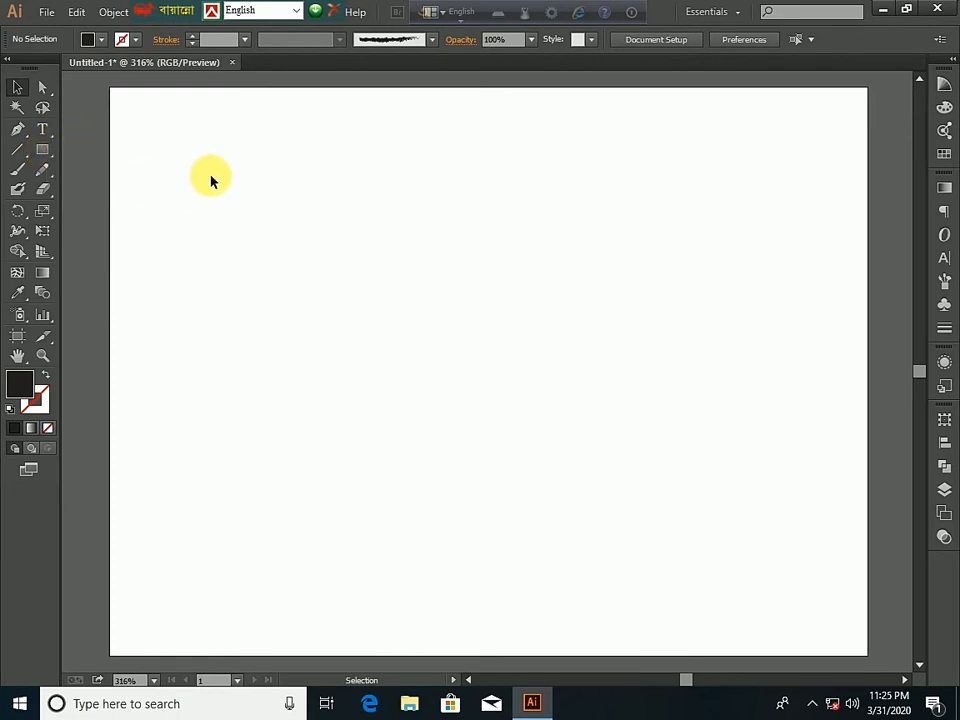
Step: Open the images (2) house picture from the buya folder on the Desktop
{"action": "left_click", "coordinate": [48, 14]}
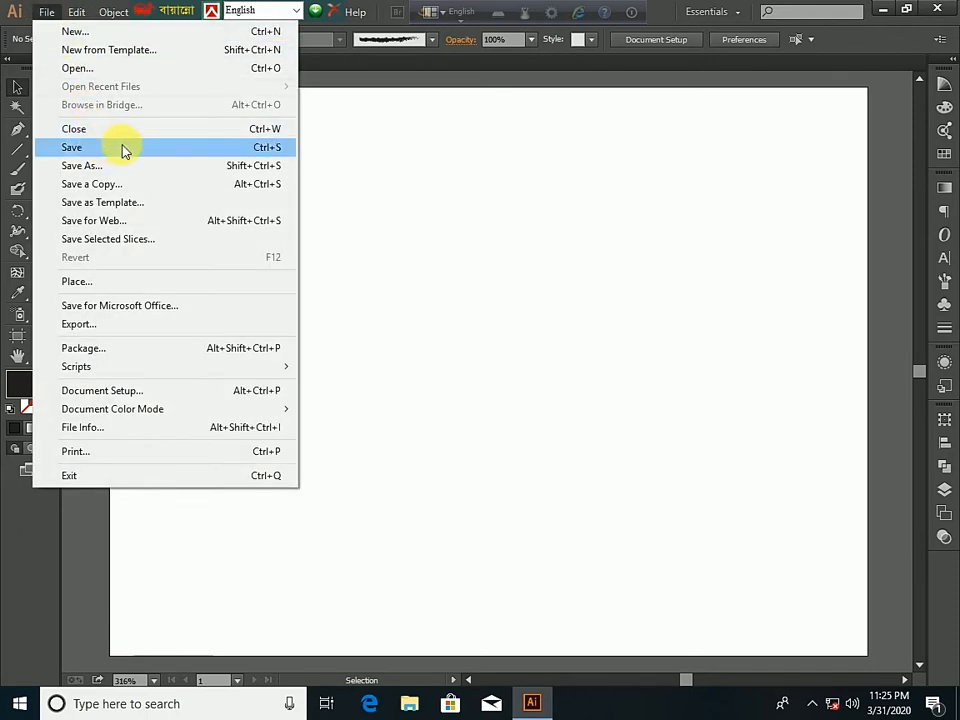
{"action": "left_click", "coordinate": [79, 70]}
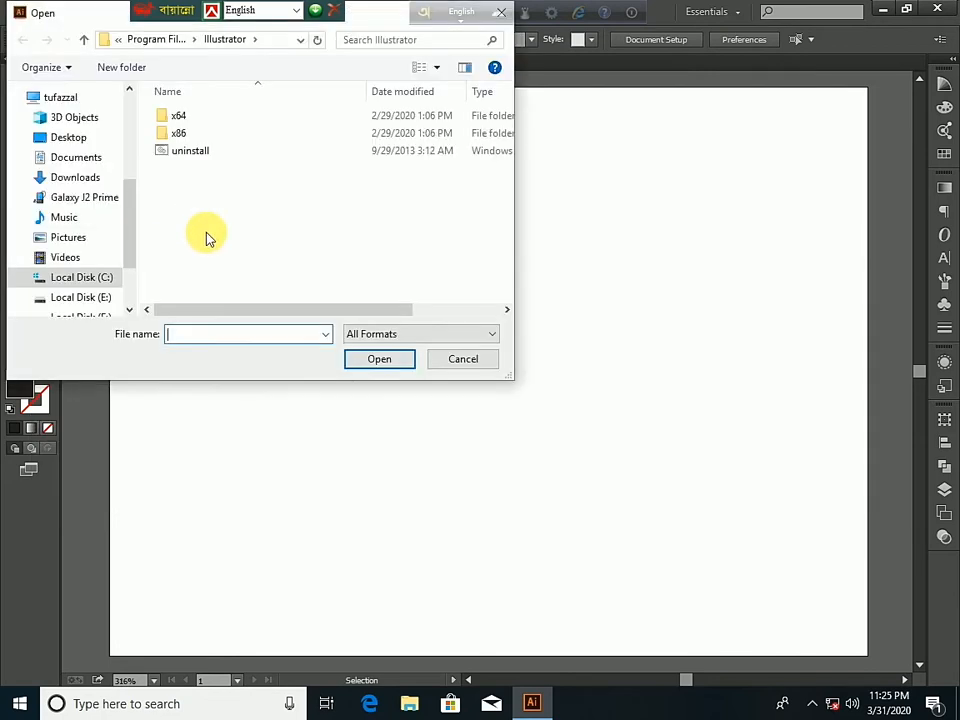
{"action": "left_click", "coordinate": [87, 138]}
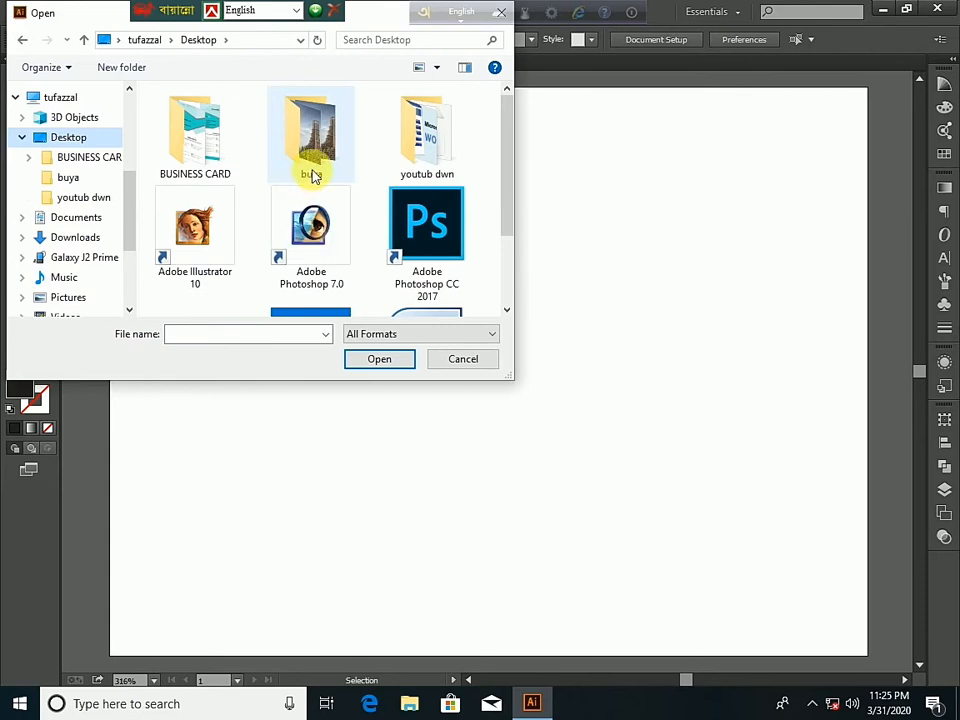
{"action": "double_click", "coordinate": [311, 176]}
{"action": "scroll", "coordinate": [332, 300], "scroll_direction": "down", "scroll_amount": 5}
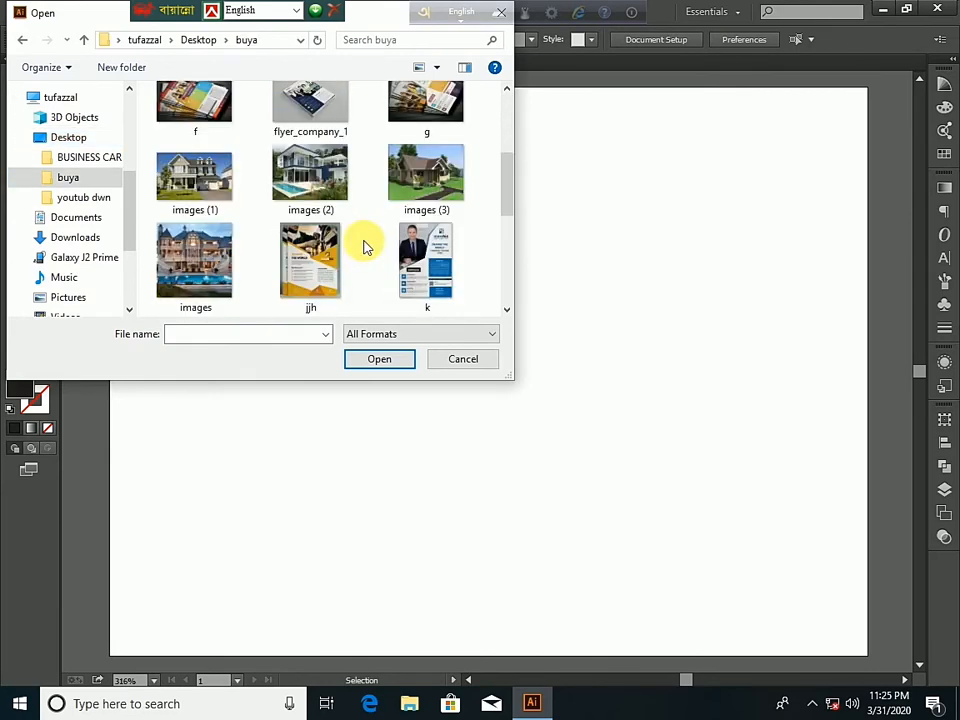
{"action": "left_click", "coordinate": [311, 176]}
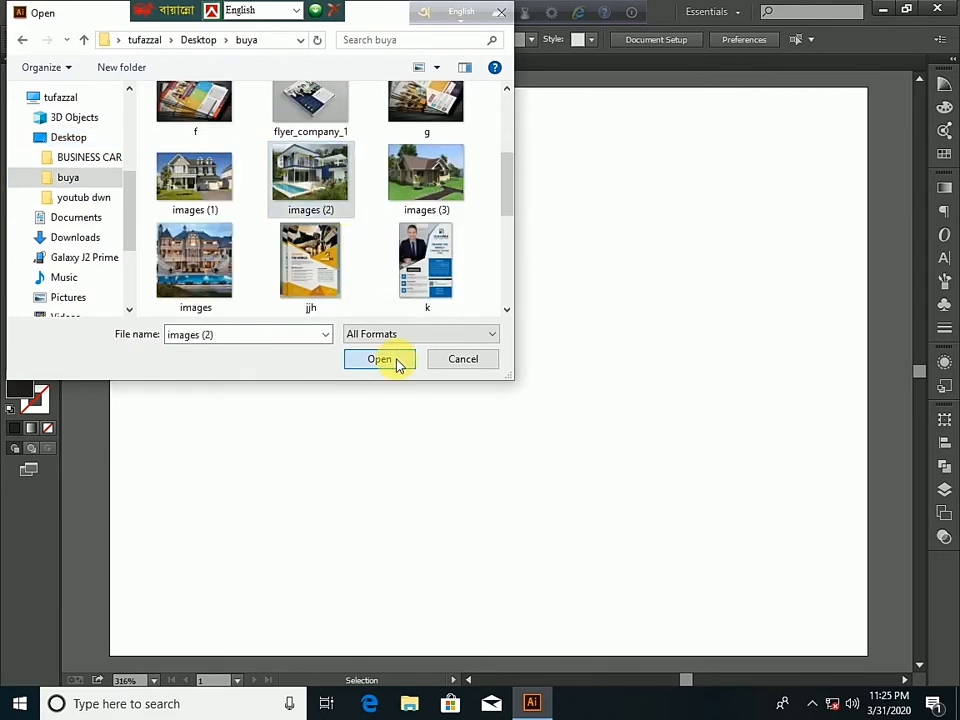
{"action": "left_click", "coordinate": [392, 360]}
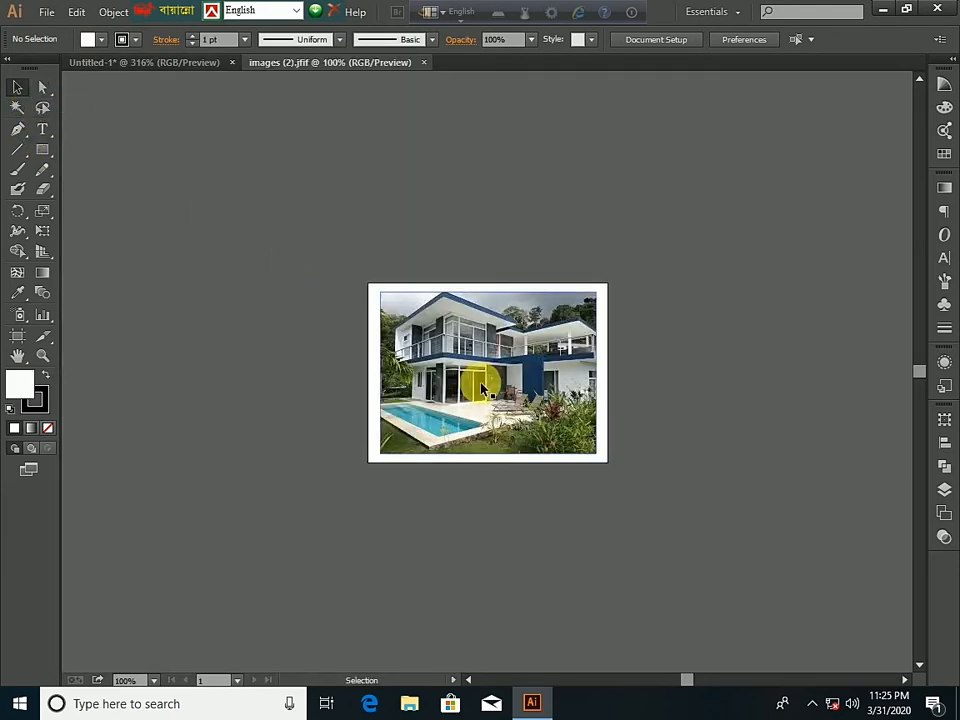
Step: Bring the house image into the Untitled-1 document and scale it down in the upper middle of the artboard
{"action": "left_click_drag", "start_coordinate": [480, 381], "coordinate": [404, 297]}
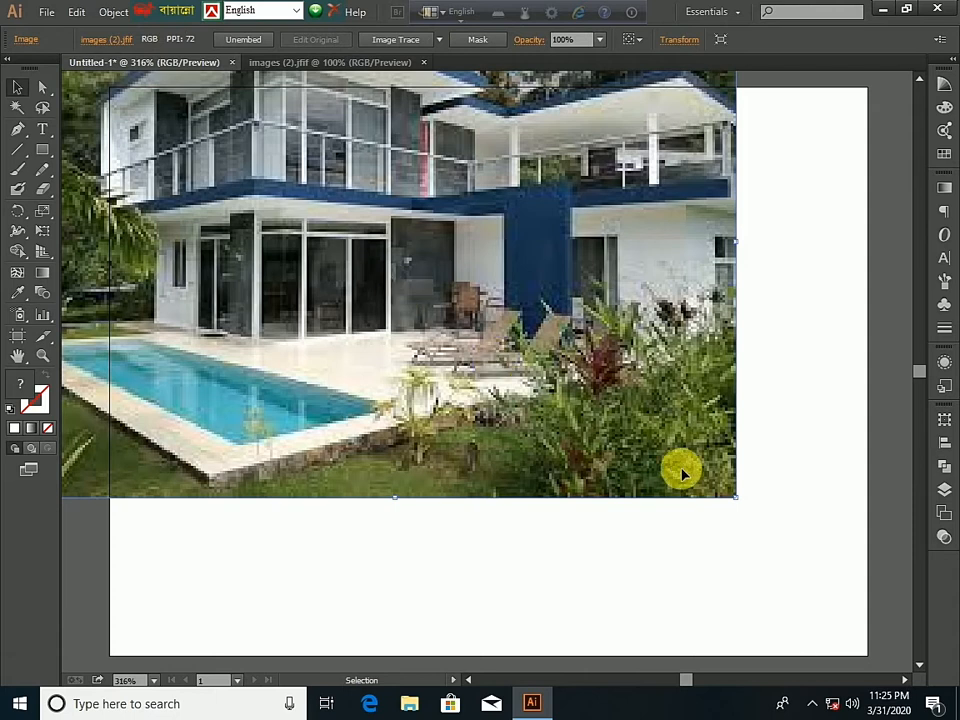
{"action": "left_click_drag", "start_coordinate": [369, 221], "coordinate": [480, 356]}
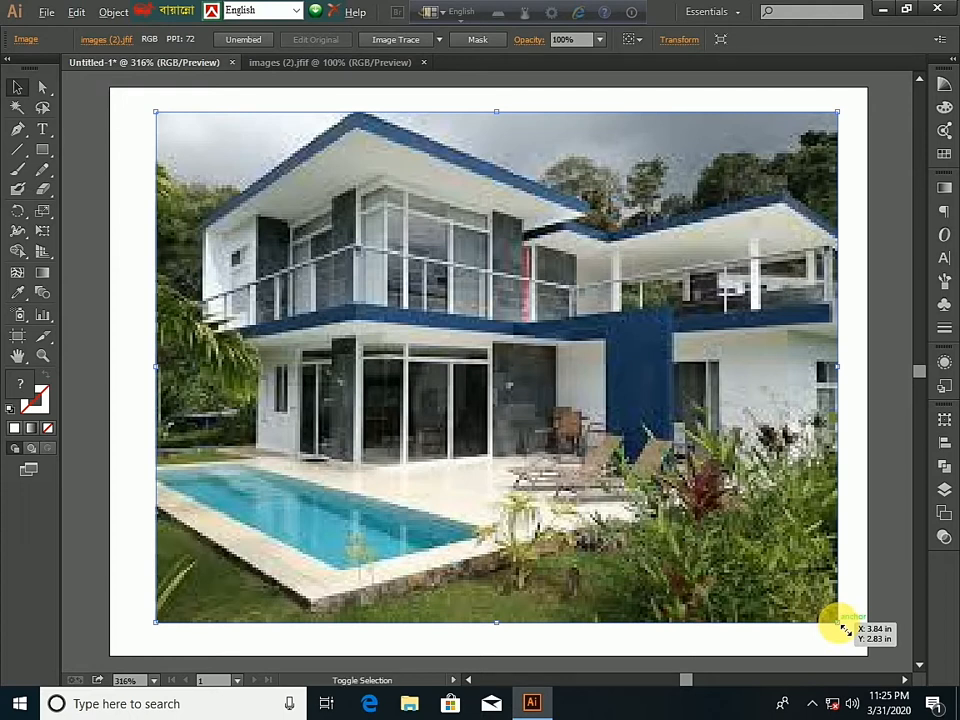
{"action": "left_click_drag", "start_coordinate": [845, 629], "coordinate": [638, 468]}
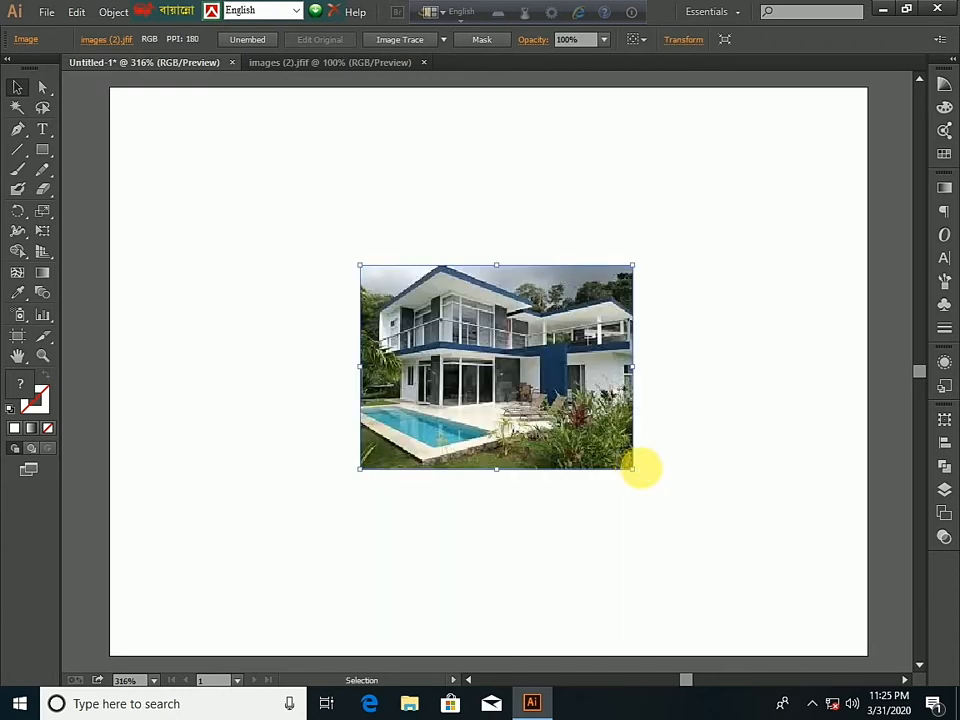
{"action": "left_click_drag", "start_coordinate": [485, 333], "coordinate": [424, 231]}
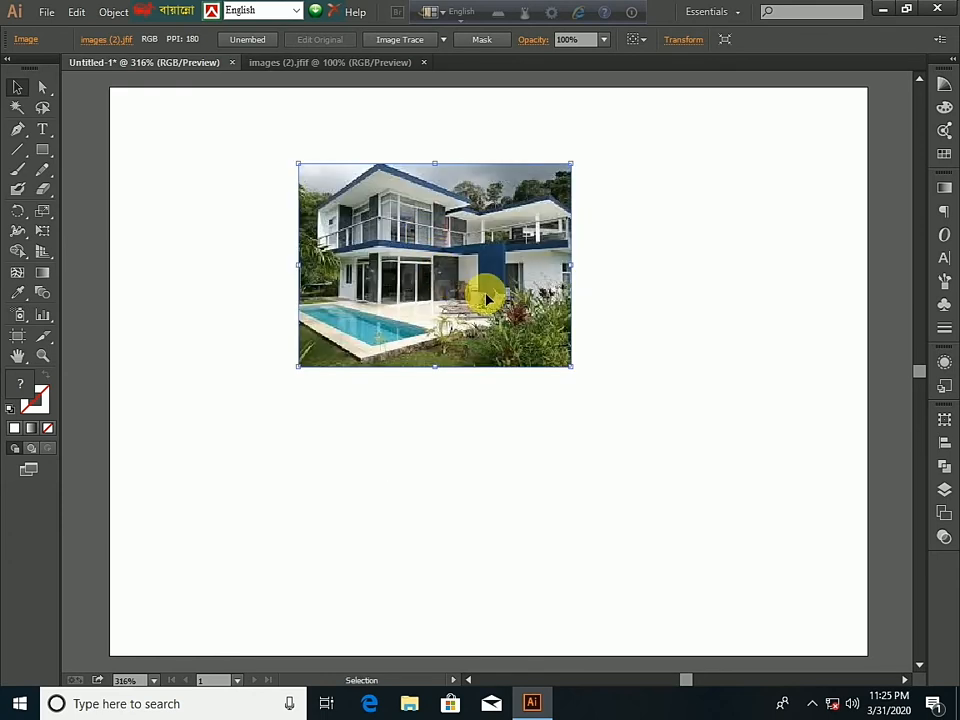
Step: Draw a rectangle that completely covers the house image and fill it with bright blue
{"action": "left_click", "coordinate": [40, 154]}
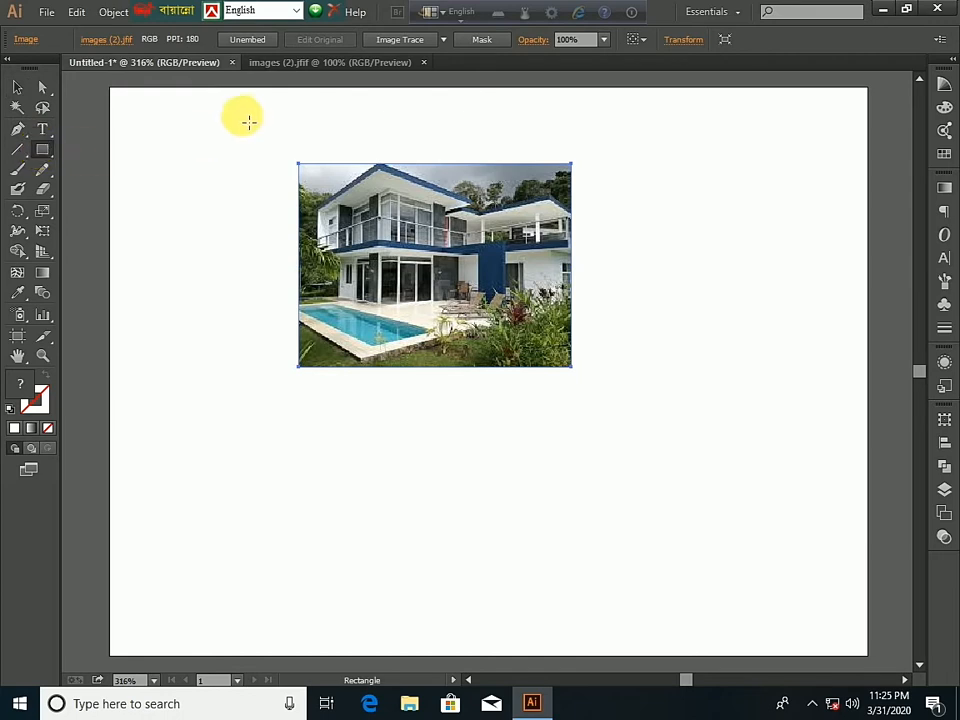
{"action": "left_click_drag", "start_coordinate": [233, 131], "coordinate": [670, 446]}
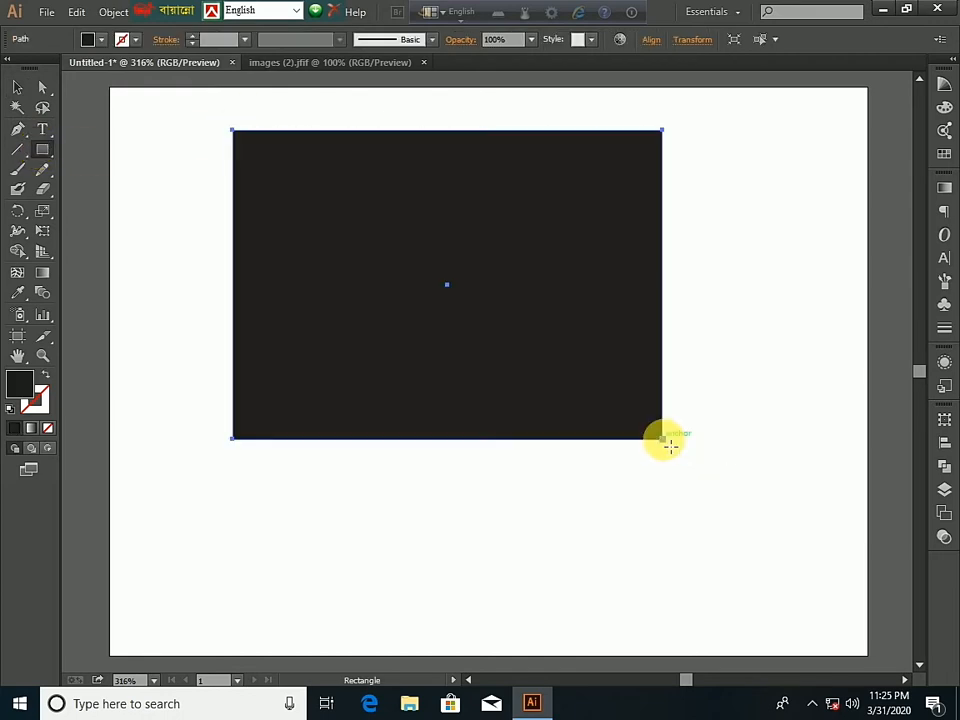
{"action": "left_click", "coordinate": [103, 39]}
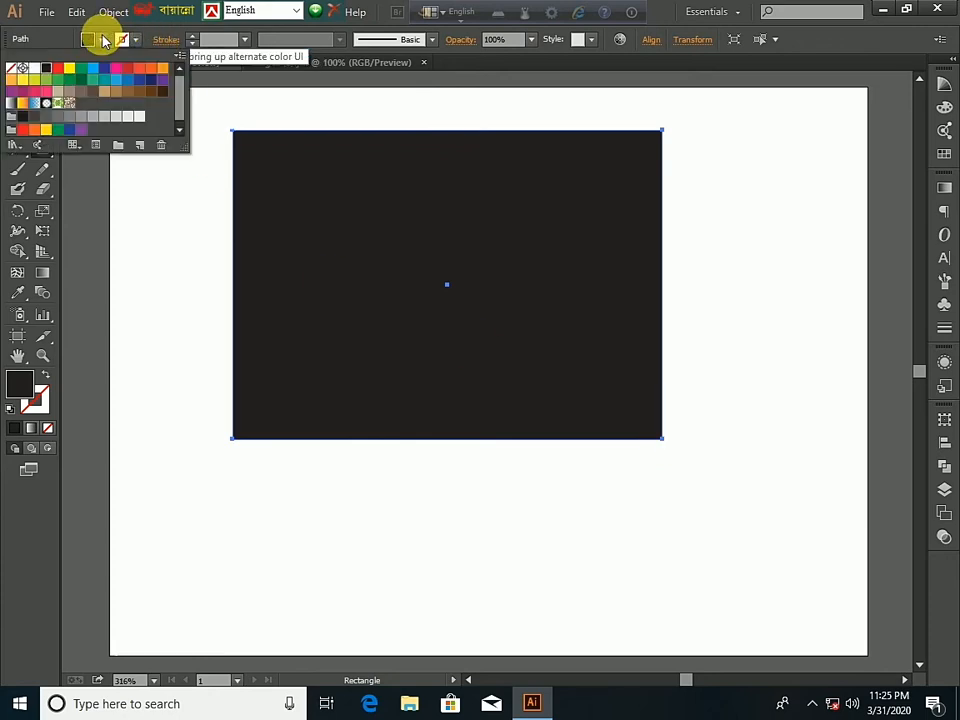
{"action": "left_click", "coordinate": [93, 68]}
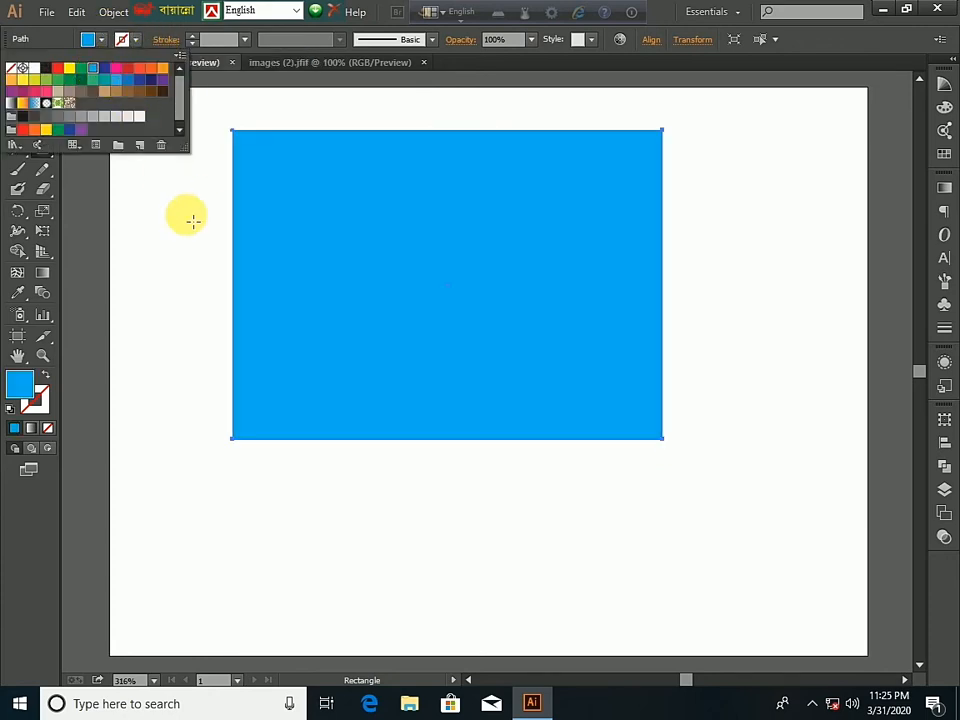
{"action": "left_click", "coordinate": [98, 42]}
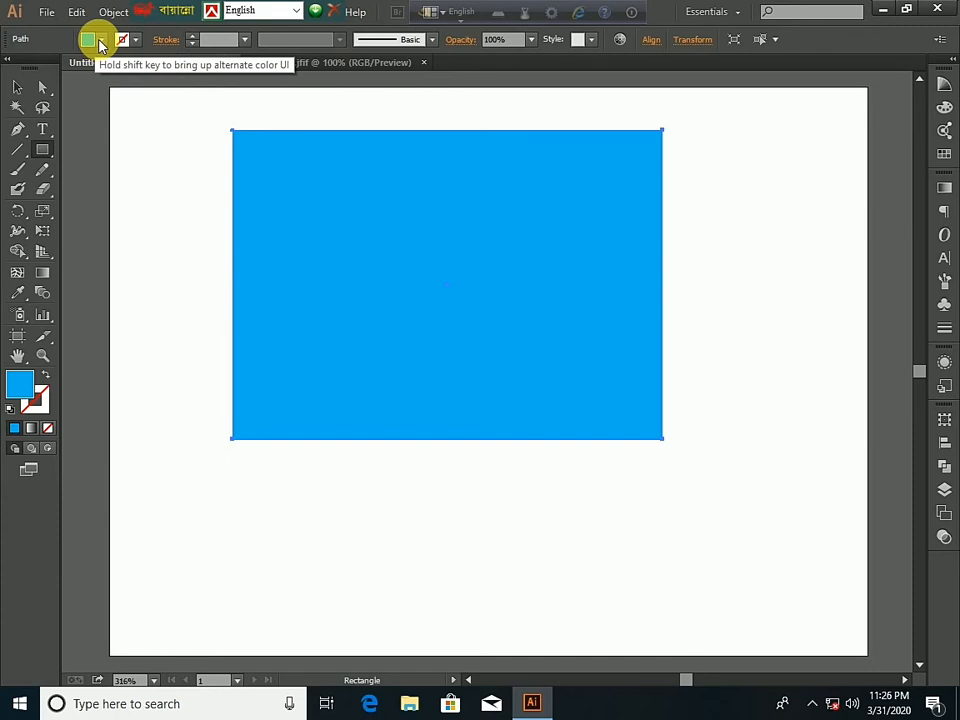
{"action": "left_click", "coordinate": [99, 42]}
{"action": "left_click", "coordinate": [99, 42]}
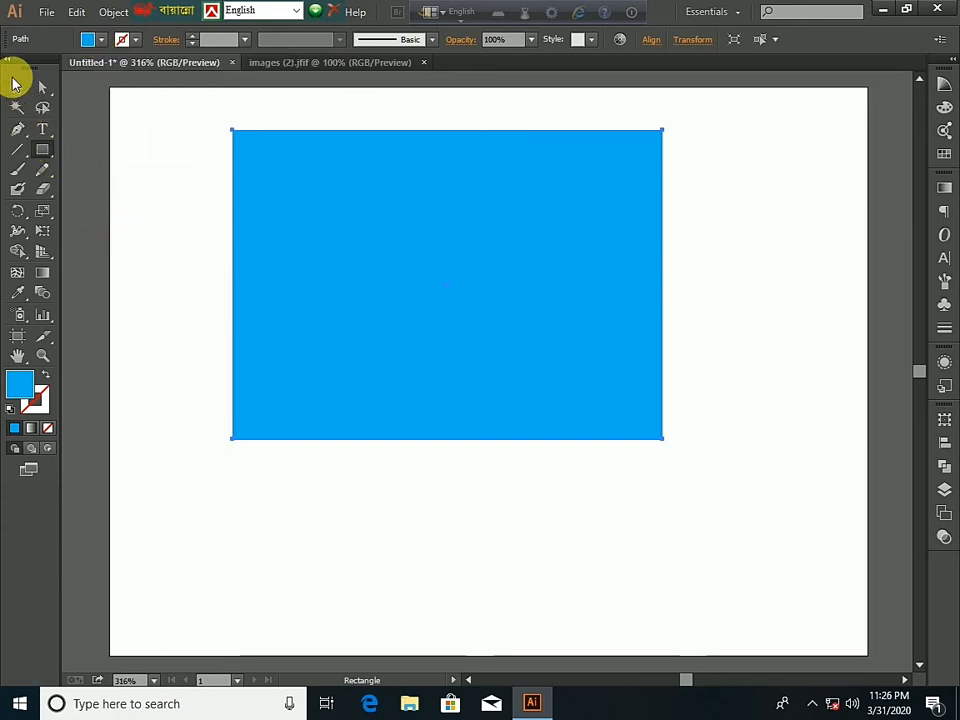
Step: Move the blue rectangle slightly up and left over the house image, trying 60% opacity and settling on 40%
{"action": "left_click", "coordinate": [16, 86]}
{"action": "left_click", "coordinate": [354, 207]}
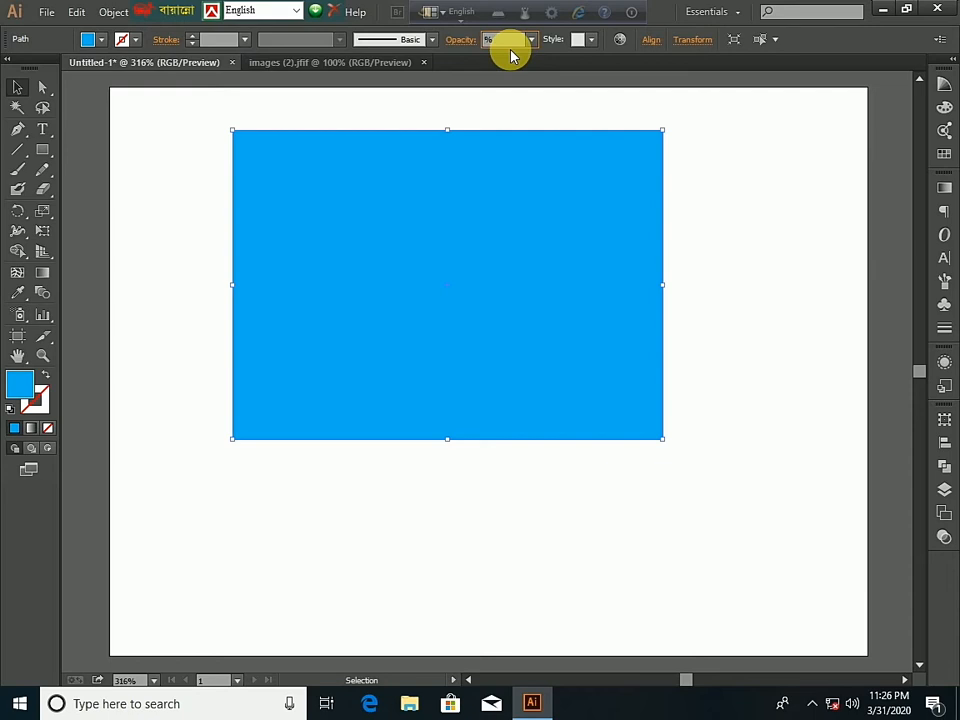
{"action": "type", "text": "50"}
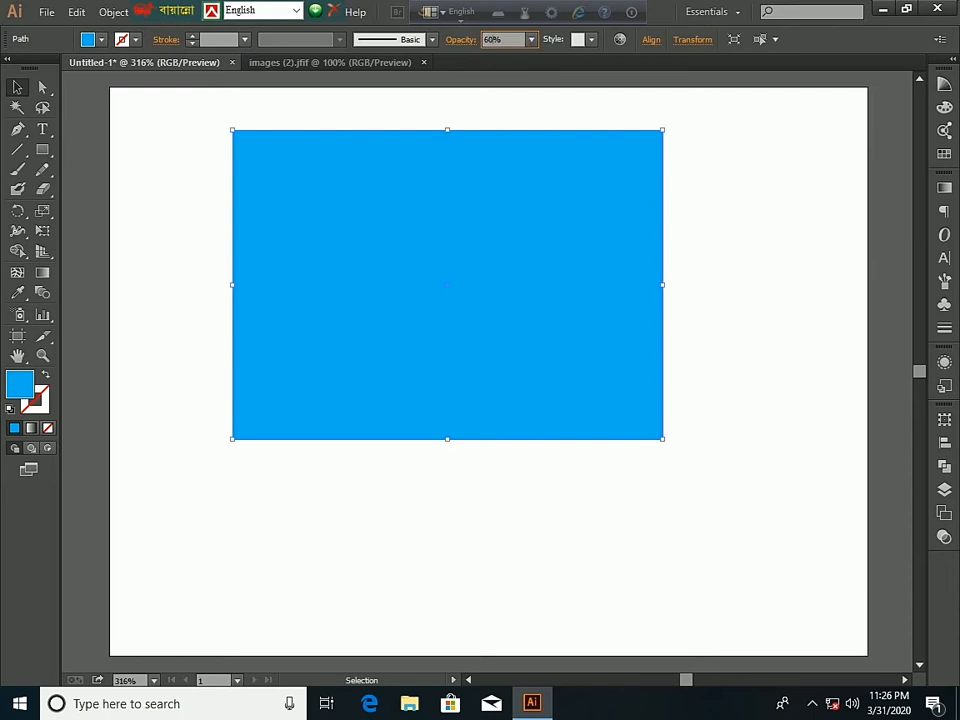
{"action": "key", "text": "Return"}
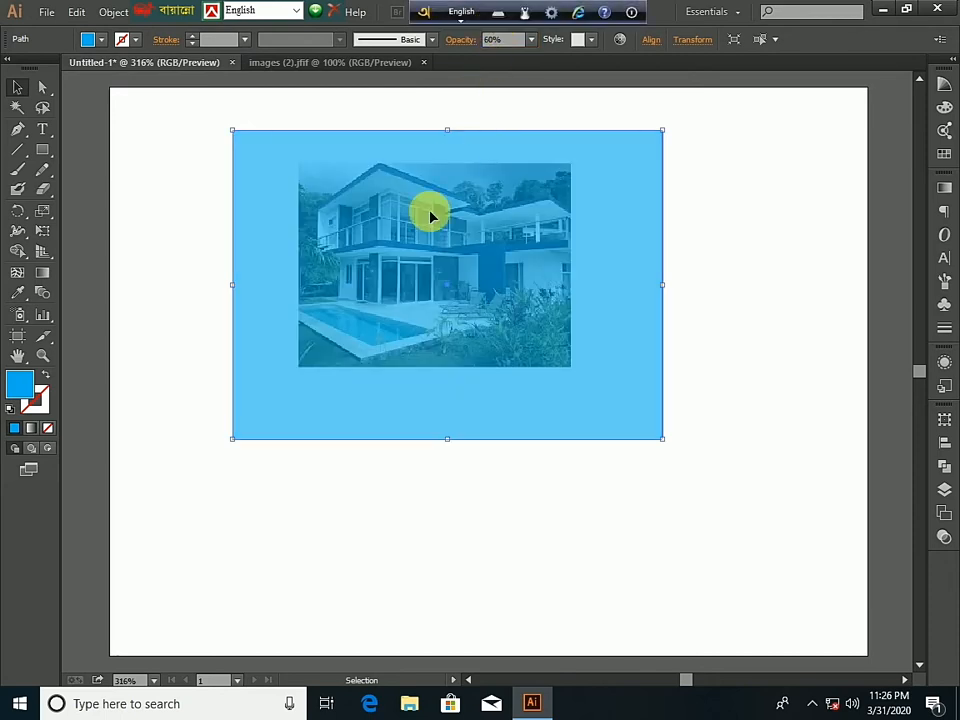
{"action": "left_click_drag", "start_coordinate": [445, 283], "coordinate": [416, 271]}
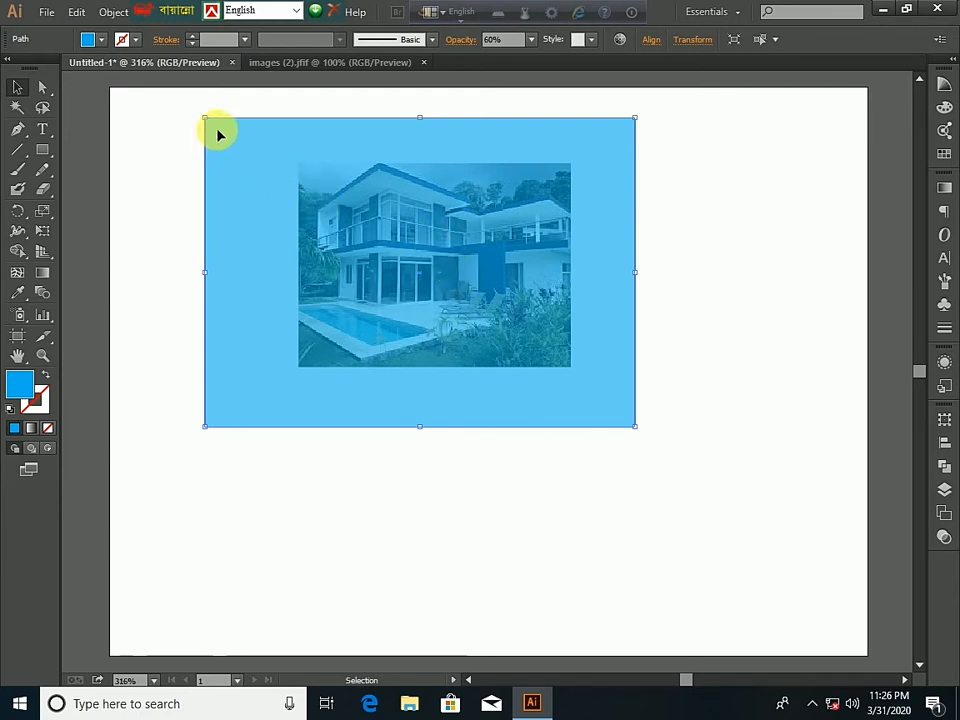
{"action": "left_click", "coordinate": [533, 47]}
{"action": "left_click", "coordinate": [564, 126]}
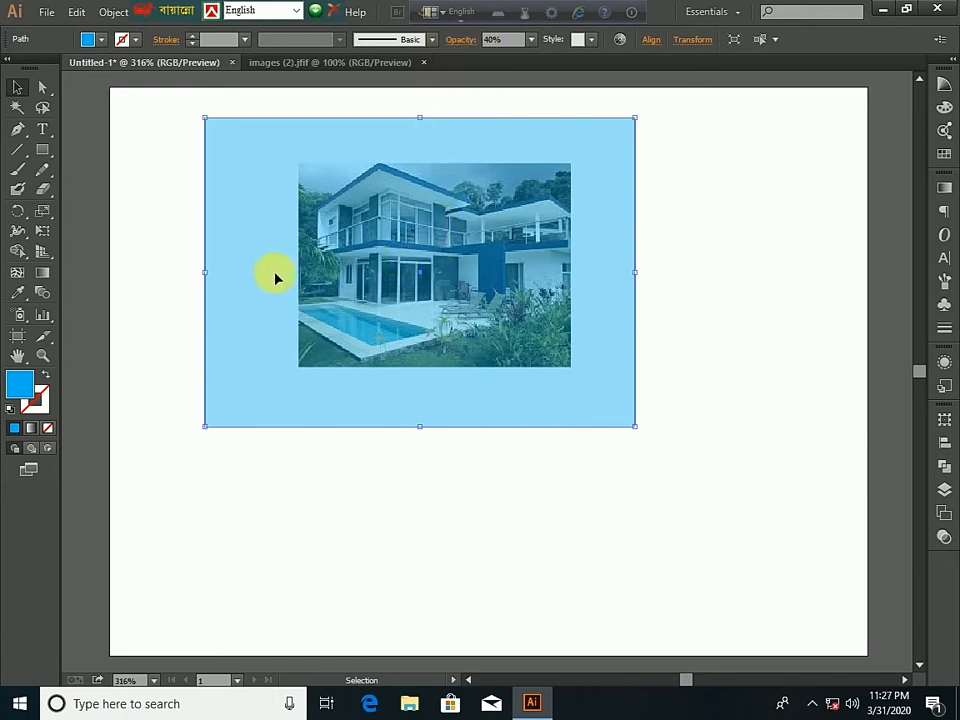
Step: Delete the blue rectangle together with the house image to clear the artboard
{"action": "left_click_drag", "start_coordinate": [141, 102], "coordinate": [706, 517]}
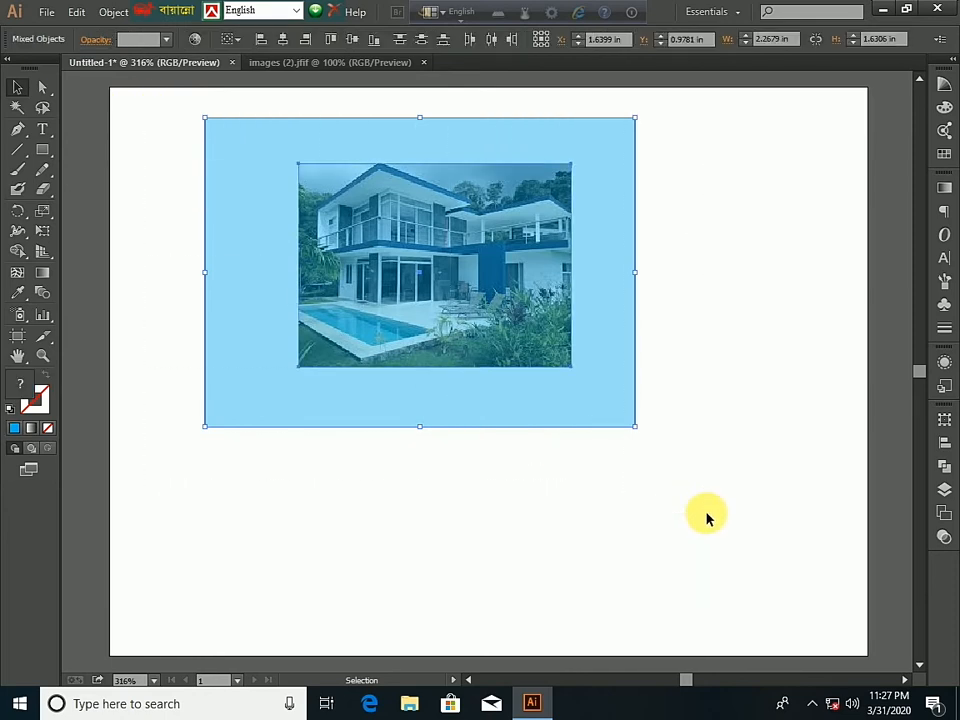
{"action": "key", "text": "Delete"}
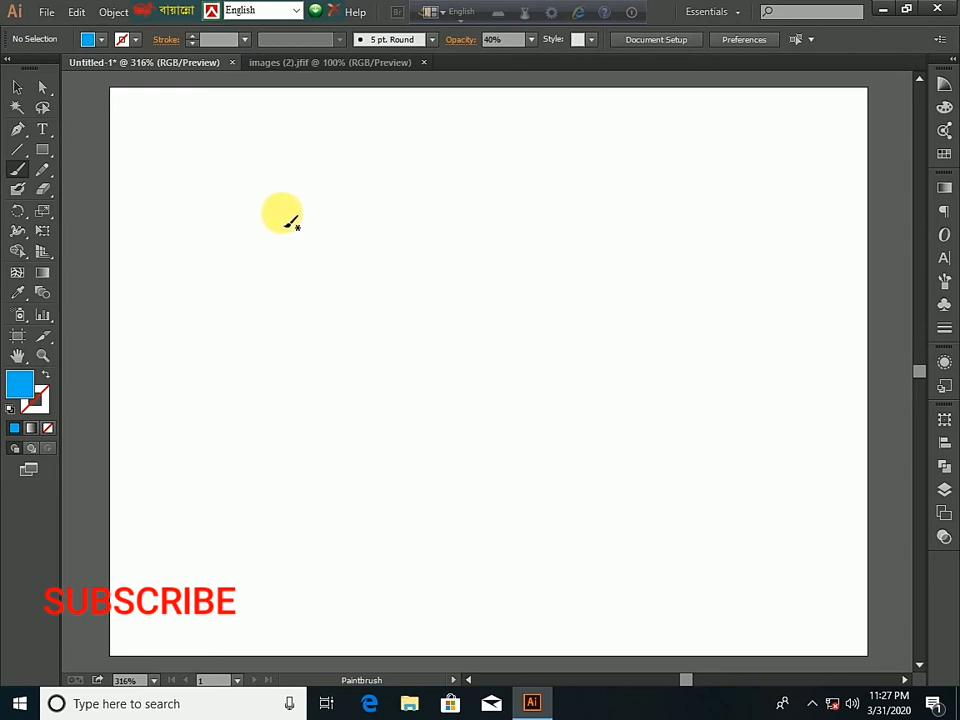
Step: Paint a hooked curve and three roughly horizontal blue strokes beside it with the 5 pt. Round Paintbrush
{"action": "mouse_move", "coordinate": [285, 218]}
{"action": "left_mouse_down"}
{"action": "mouse_move", "coordinate": [297, 255]}
{"action": "mouse_move", "coordinate": [255, 258]}
{"action": "mouse_move", "coordinate": [207, 197]}
{"action": "left_mouse_up"}
{"action": "left_click_drag", "start_coordinate": [381, 238], "coordinate": [510, 238]}
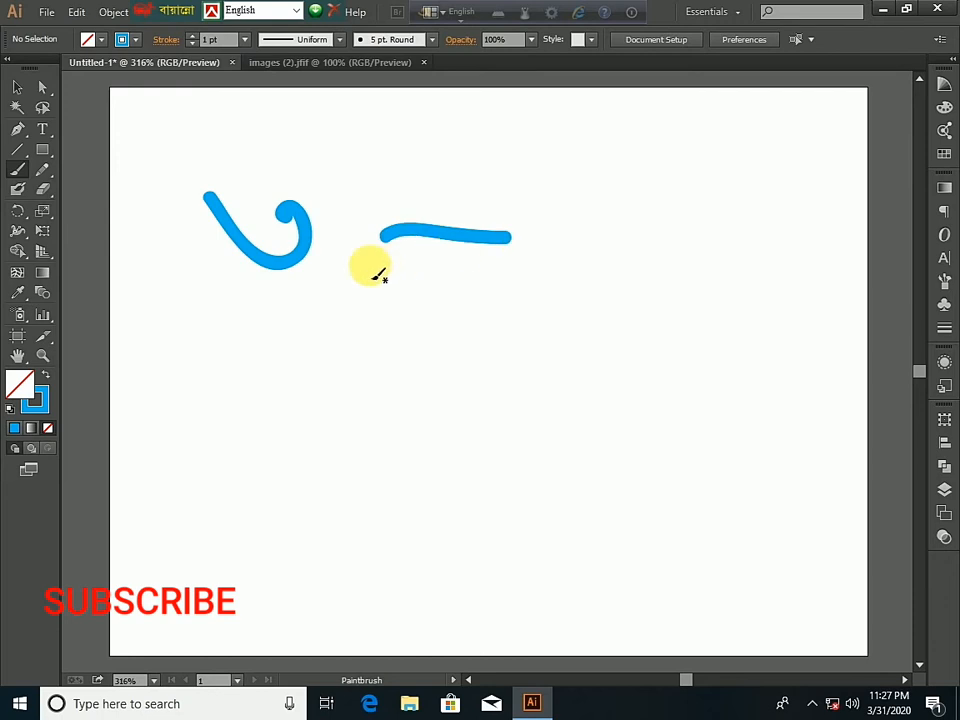
{"action": "left_click_drag", "start_coordinate": [364, 265], "coordinate": [528, 277]}
{"action": "left_click_drag", "start_coordinate": [359, 299], "coordinate": [545, 313]}
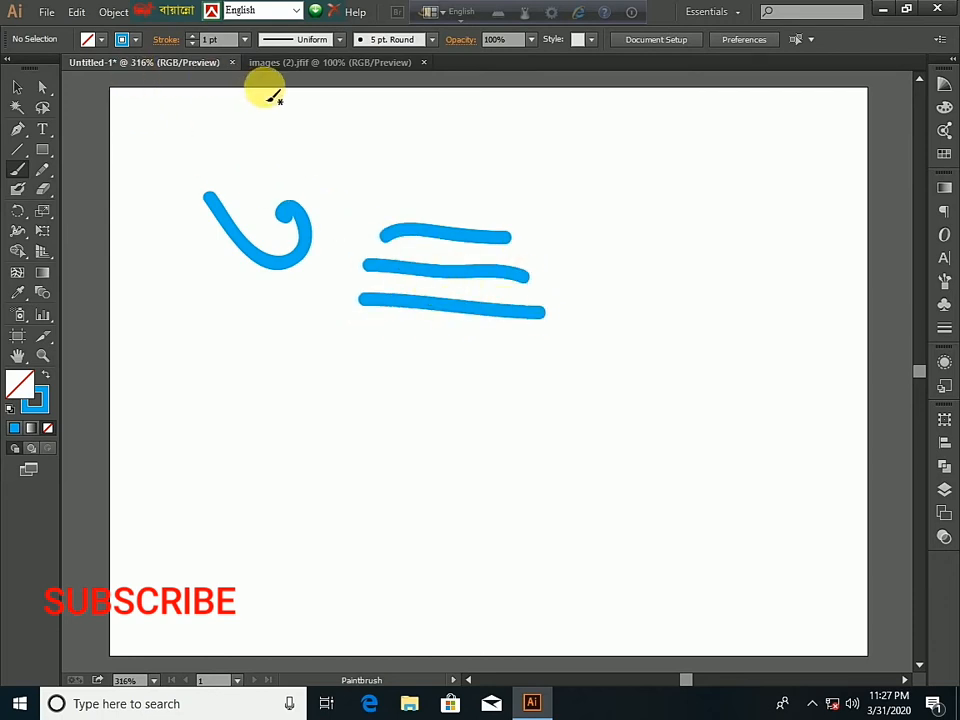
Step: Choose the lens-shaped variable width profile and paint three more blue strokes in the lower half of the artboard
{"action": "left_click", "coordinate": [337, 40]}
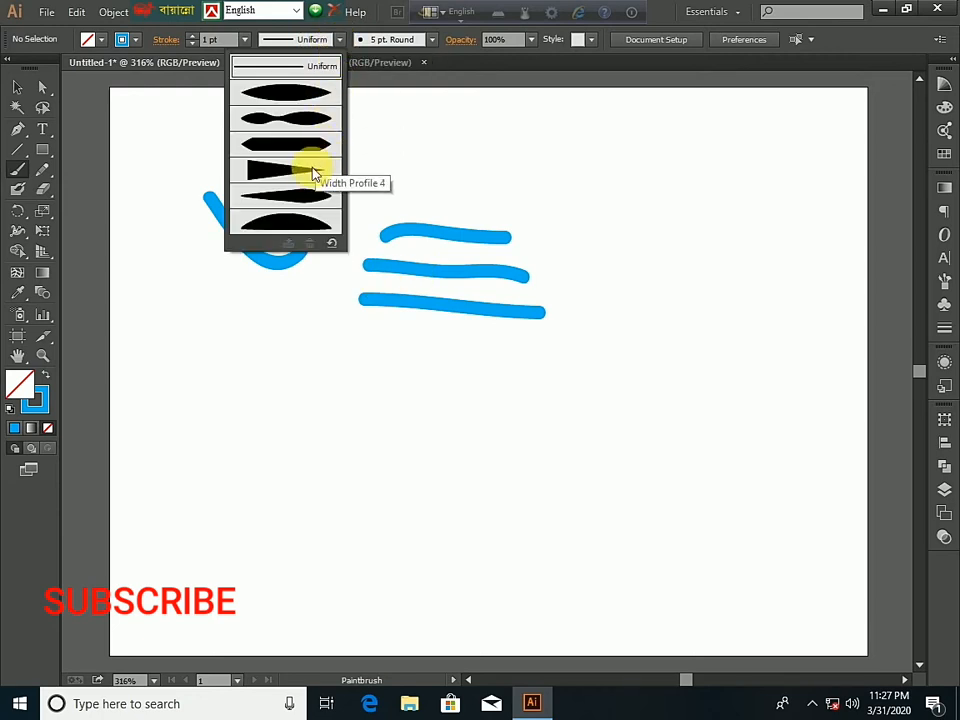
{"action": "left_click", "coordinate": [289, 95]}
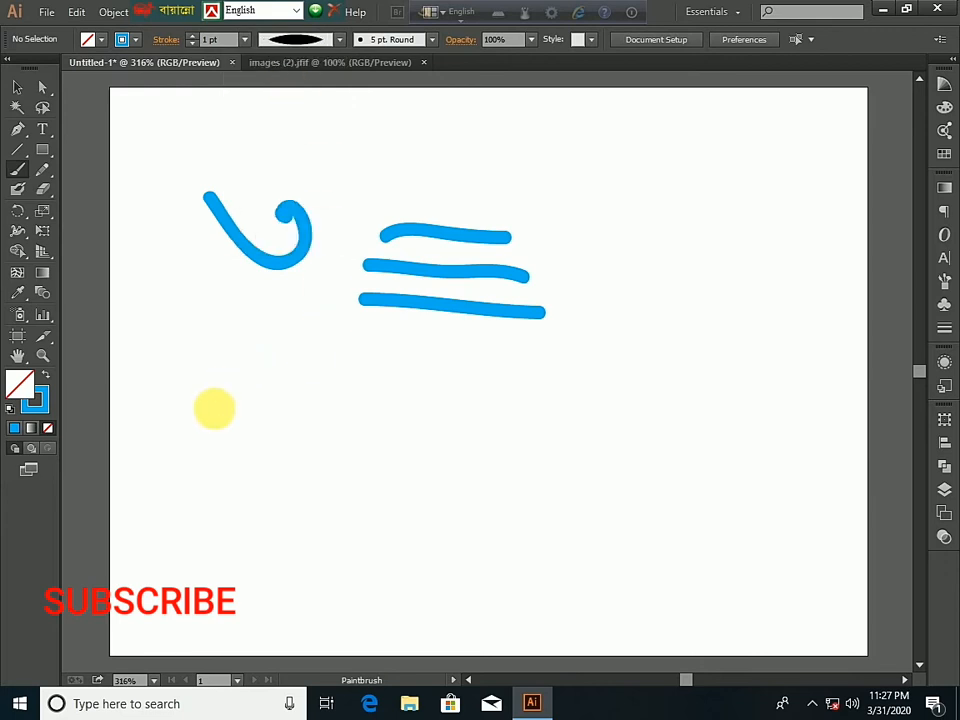
{"action": "left_click_drag", "start_coordinate": [212, 407], "coordinate": [392, 411]}
{"action": "left_click_drag", "start_coordinate": [247, 456], "coordinate": [389, 446]}
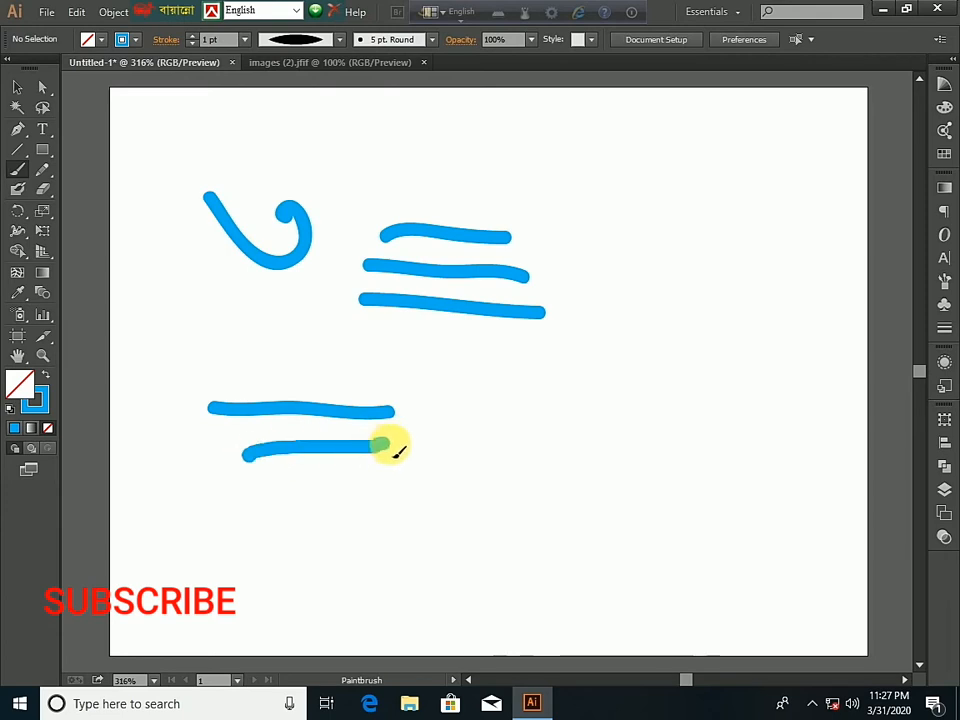
{"action": "left_click_drag", "start_coordinate": [302, 506], "coordinate": [452, 481]}
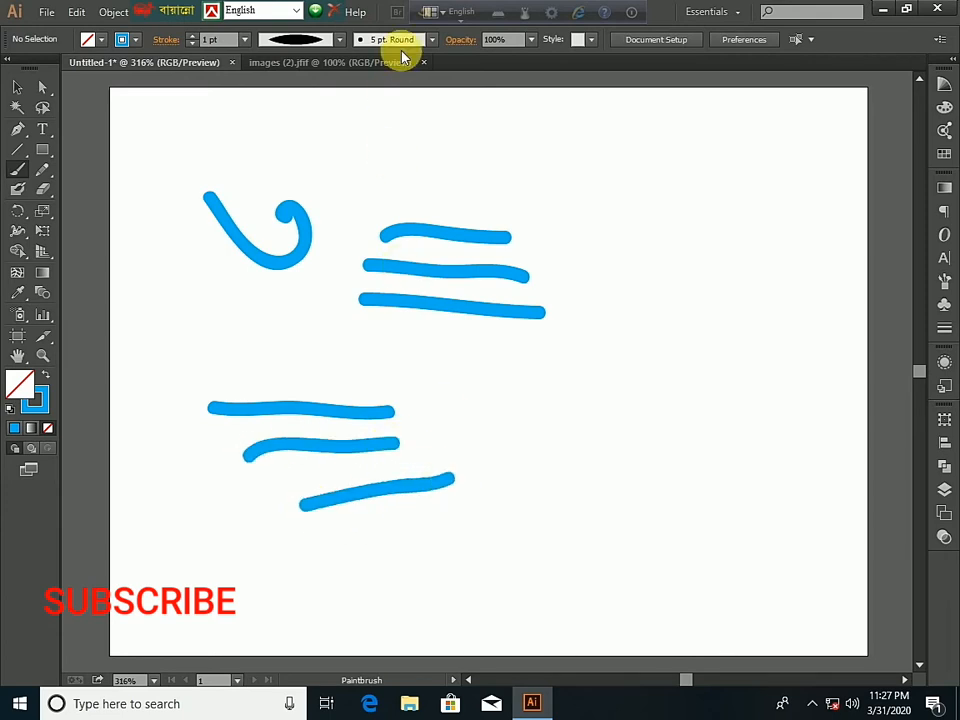
Step: Switch to the 3 pt. Oval brush and paint three thin strokes at the artboard's upper right, the last bending downward
{"action": "left_click", "coordinate": [431, 40]}
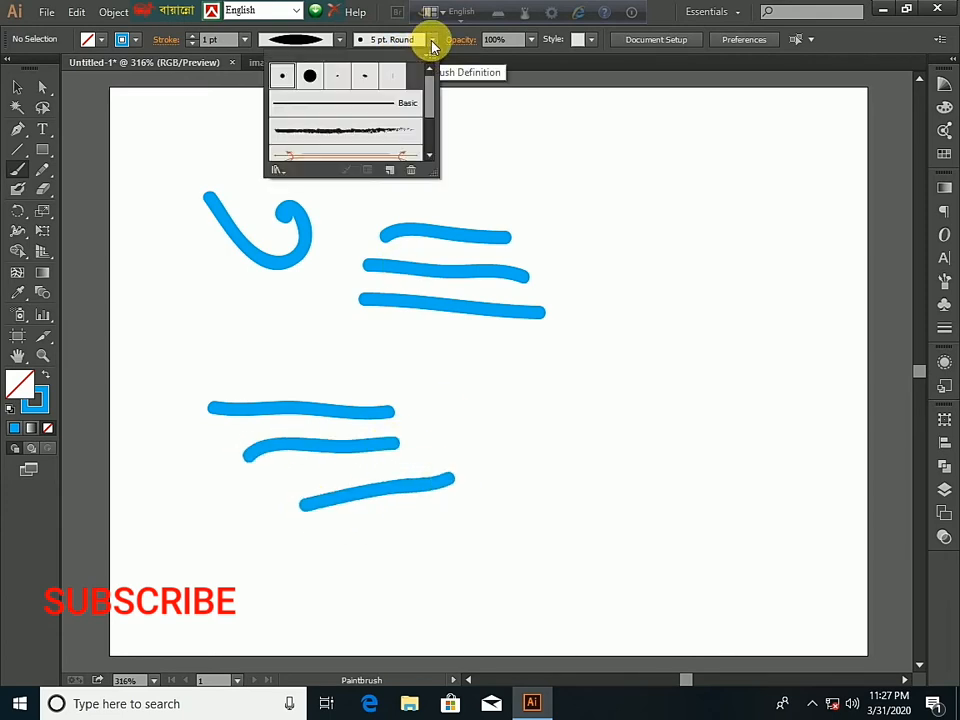
{"action": "left_click", "coordinate": [343, 82]}
{"action": "left_click", "coordinate": [538, 152]}
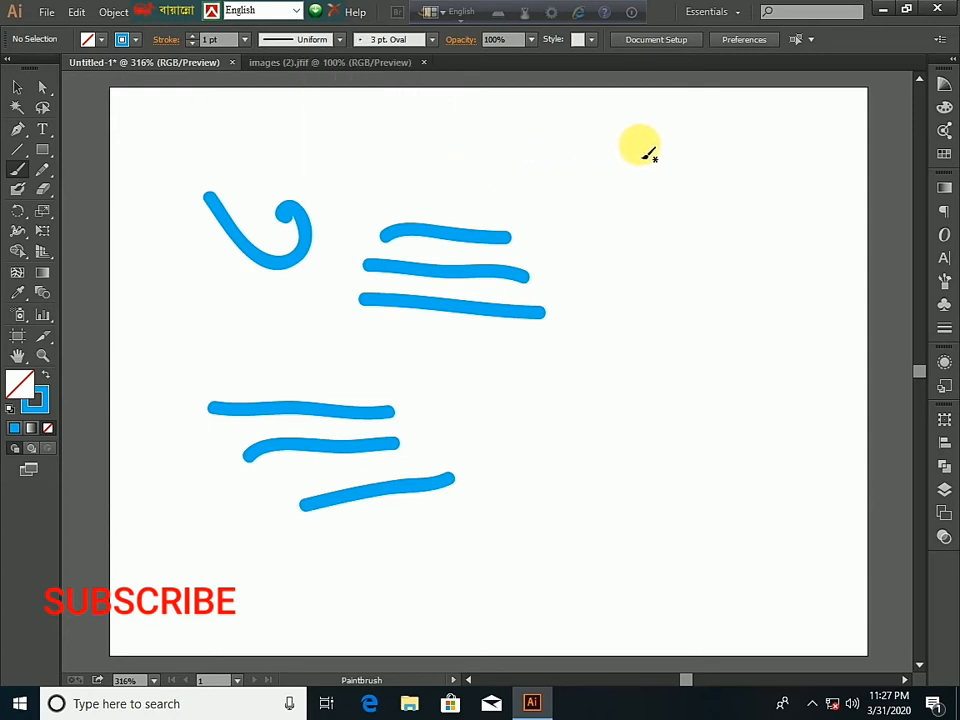
{"action": "left_click_drag", "start_coordinate": [501, 162], "coordinate": [630, 158]}
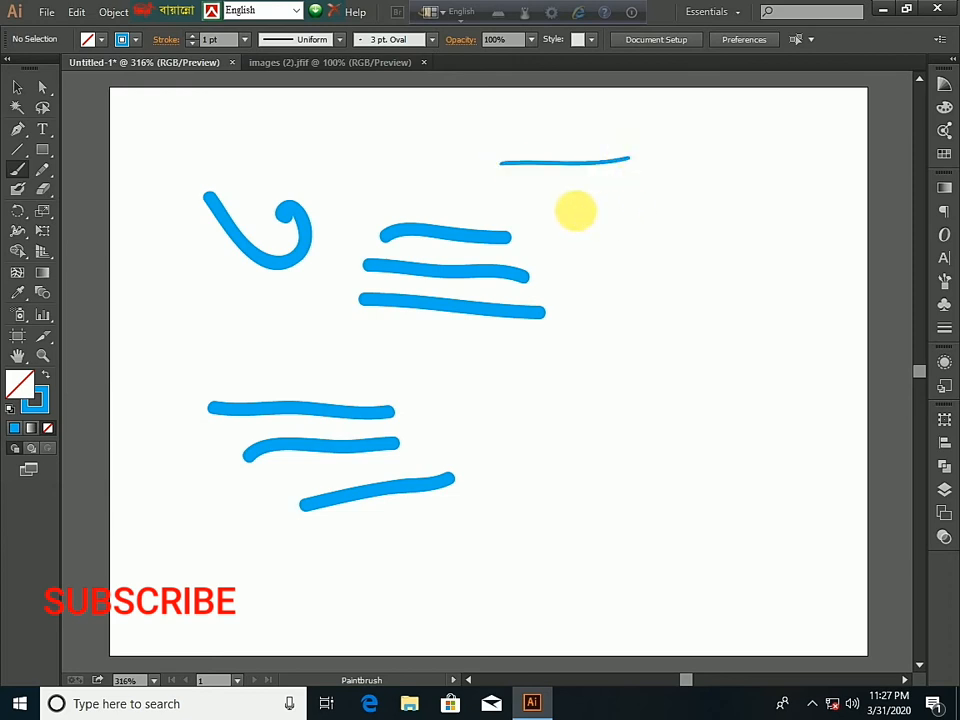
{"action": "left_click_drag", "start_coordinate": [572, 208], "coordinate": [707, 208]}
{"action": "mouse_move", "coordinate": [600, 250]}
{"action": "left_mouse_down"}
{"action": "mouse_move", "coordinate": [763, 252]}
{"action": "mouse_move", "coordinate": [768, 318]}
{"action": "left_mouse_up"}
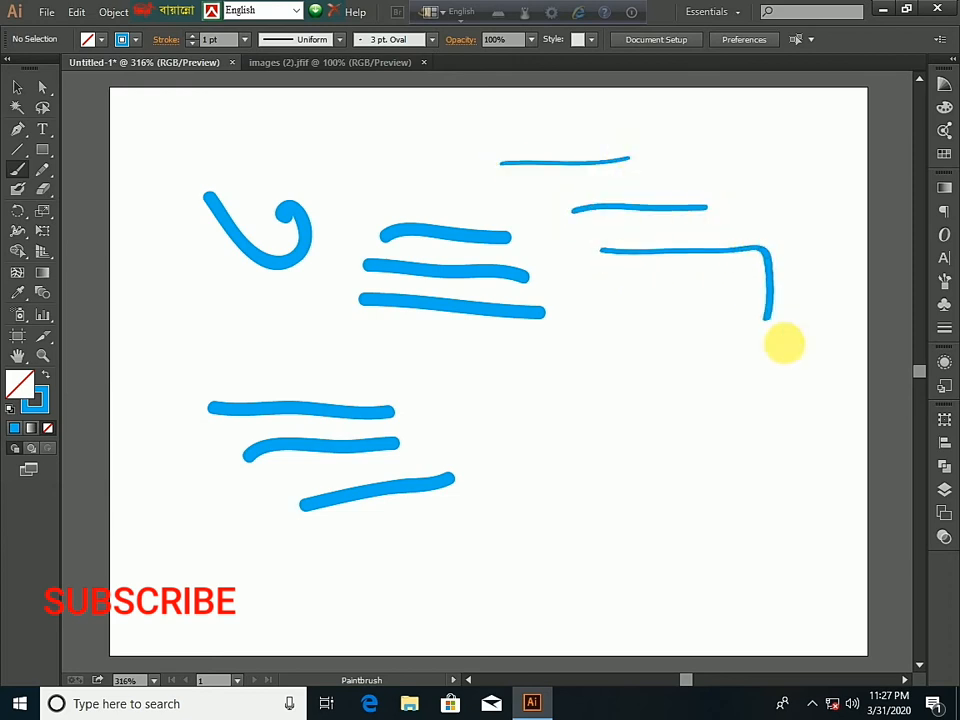
Step: Switch to the 5 pt. Oval brush and paint three strokes in the artboard's lower right area
{"action": "left_click", "coordinate": [435, 40]}
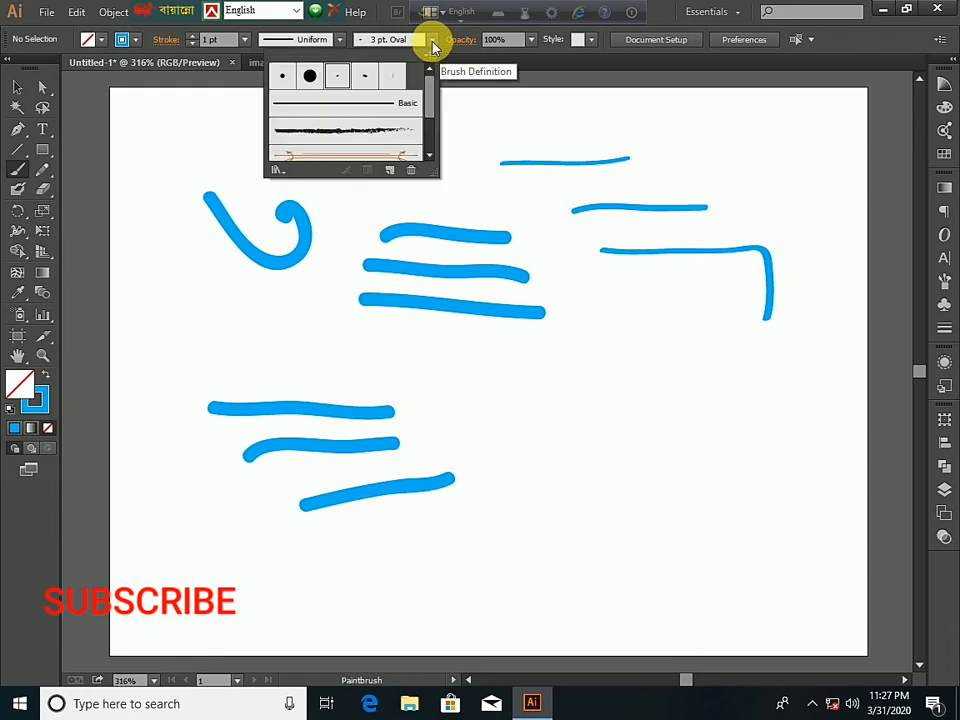
{"action": "left_click", "coordinate": [372, 83]}
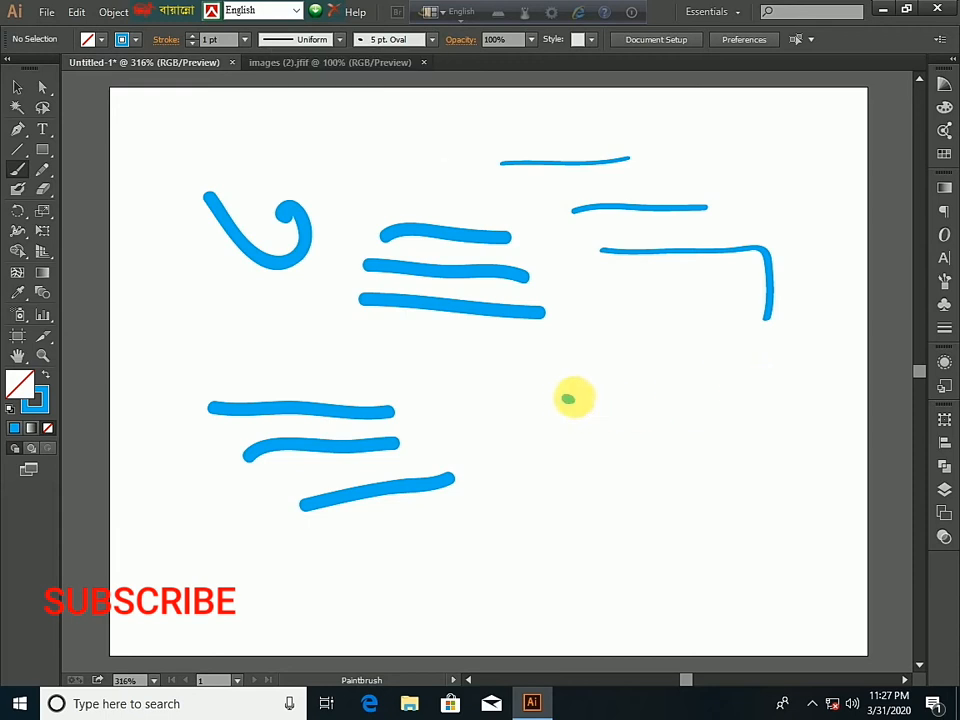
{"action": "left_click_drag", "start_coordinate": [564, 398], "coordinate": [707, 395]}
{"action": "left_click_drag", "start_coordinate": [636, 478], "coordinate": [758, 438]}
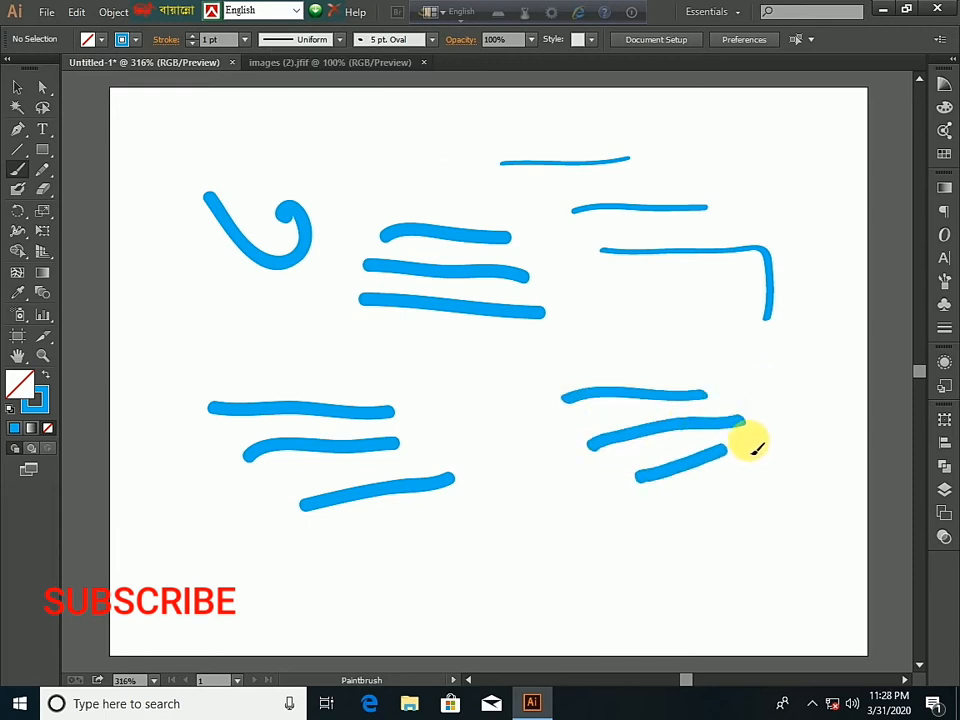
Step: Choose the Charcoal - Feather brush and paint three open loops along the artboard's upper part
{"action": "left_click", "coordinate": [433, 41]}
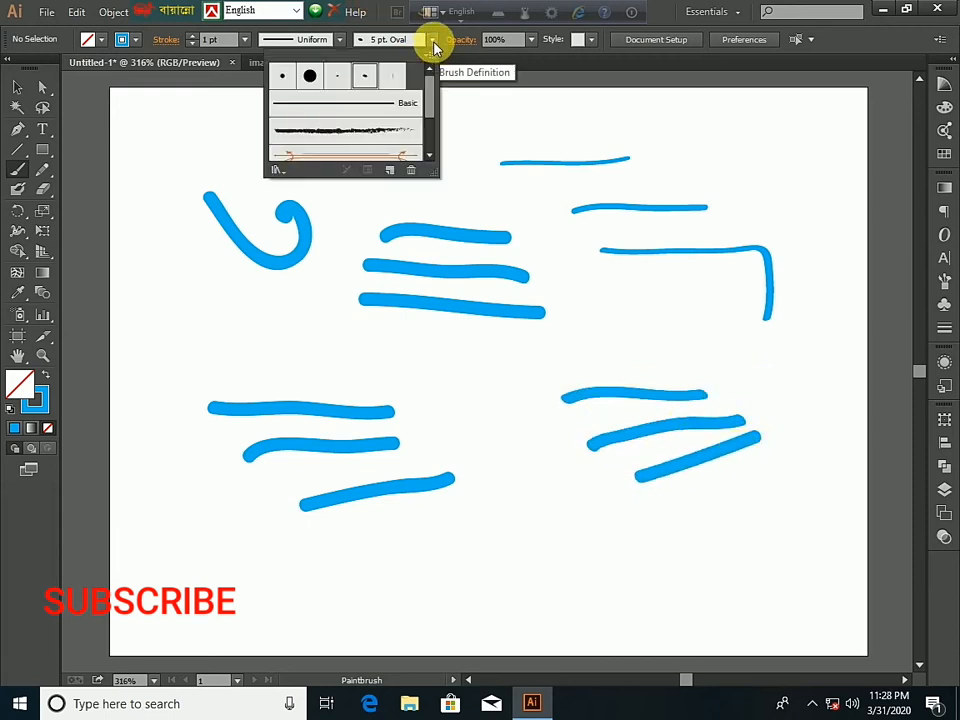
{"action": "left_click", "coordinate": [360, 131]}
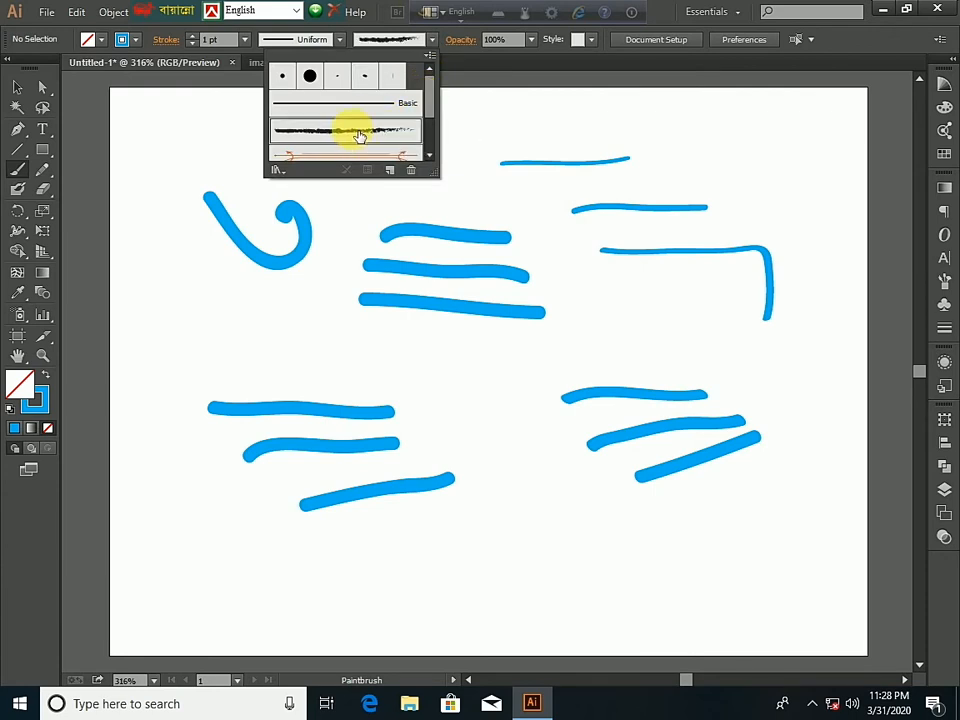
{"action": "left_click", "coordinate": [140, 138]}
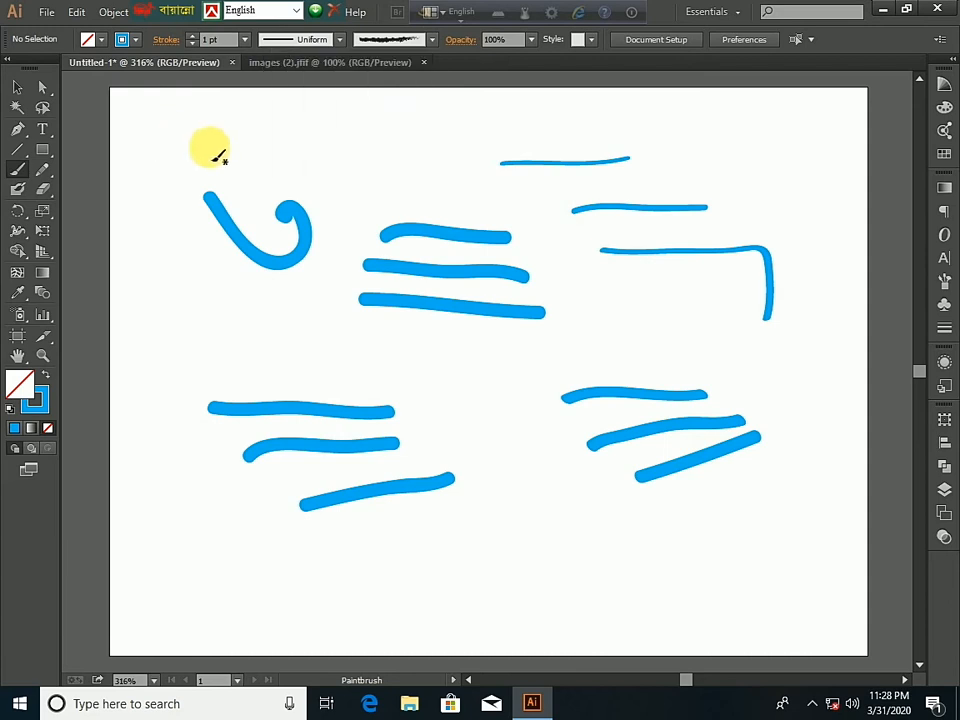
{"action": "mouse_move", "coordinate": [303, 121]}
{"action": "left_mouse_down"}
{"action": "mouse_move", "coordinate": [389, 160]}
{"action": "mouse_move", "coordinate": [367, 186]}
{"action": "mouse_move", "coordinate": [300, 107]}
{"action": "left_mouse_up"}
{"action": "left_click_drag", "start_coordinate": [440, 115], "coordinate": [406, 130]}
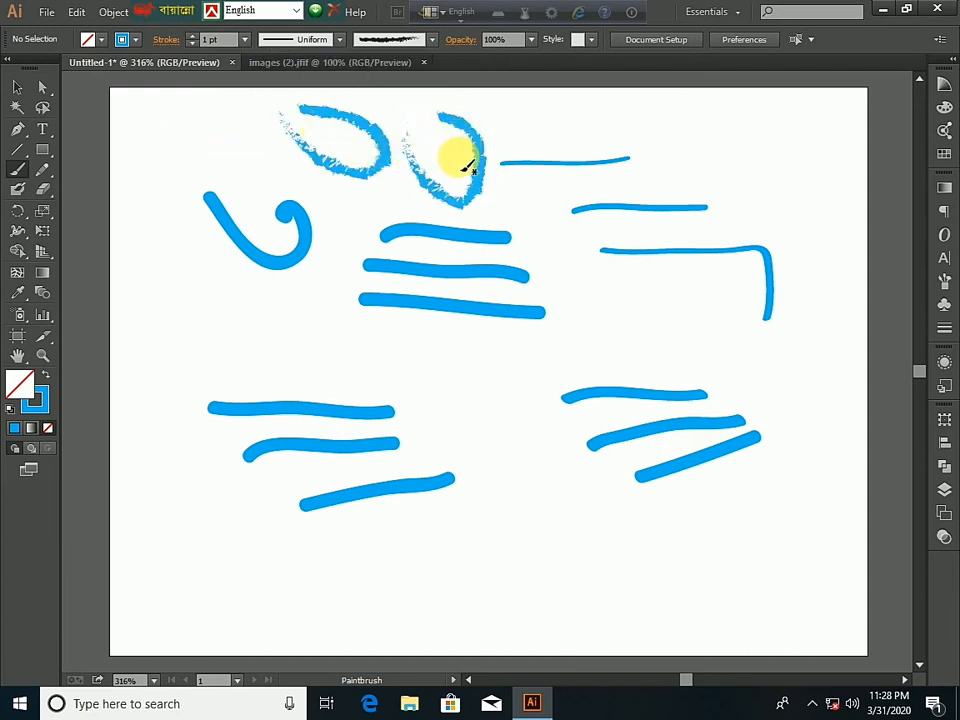
{"action": "mouse_move", "coordinate": [700, 122]}
{"action": "left_mouse_down"}
{"action": "mouse_move", "coordinate": [765, 180]}
{"action": "mouse_move", "coordinate": [734, 215]}
{"action": "mouse_move", "coordinate": [690, 181]}
{"action": "left_mouse_up"}
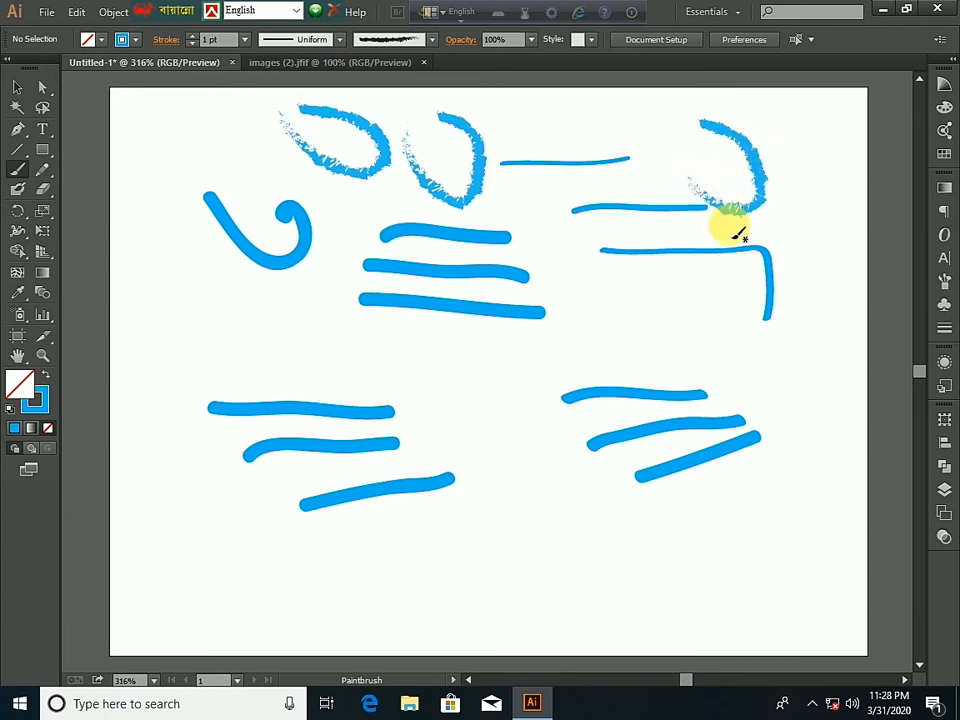
Step: Set the opacity to 40% and paint two short slanting charcoal strokes beside the hooked curve
{"action": "left_click", "coordinate": [531, 44]}
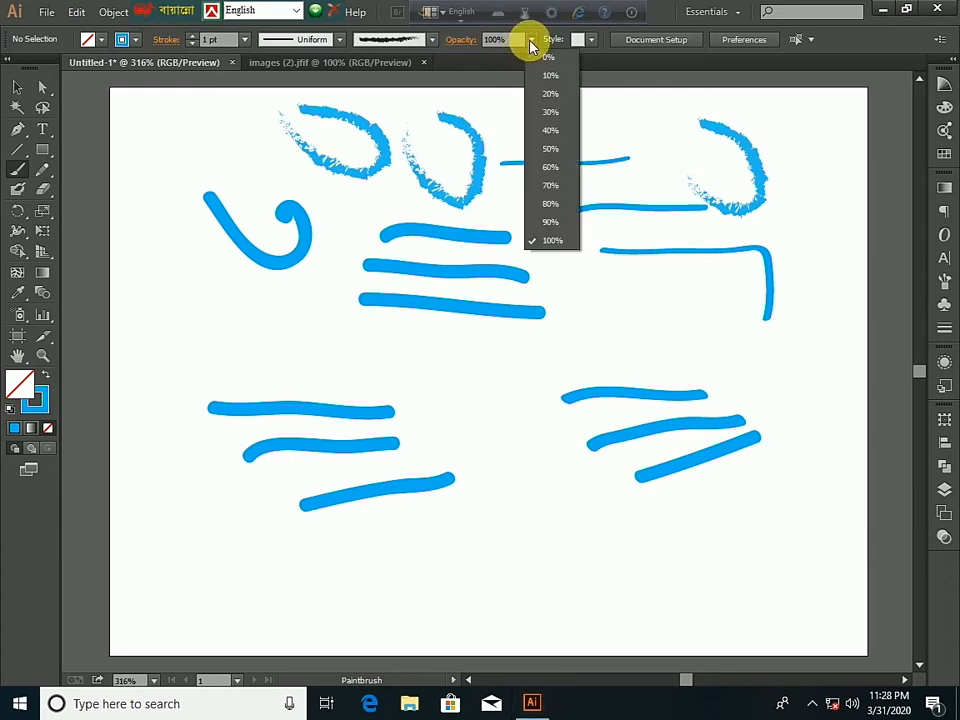
{"action": "left_click", "coordinate": [553, 131]}
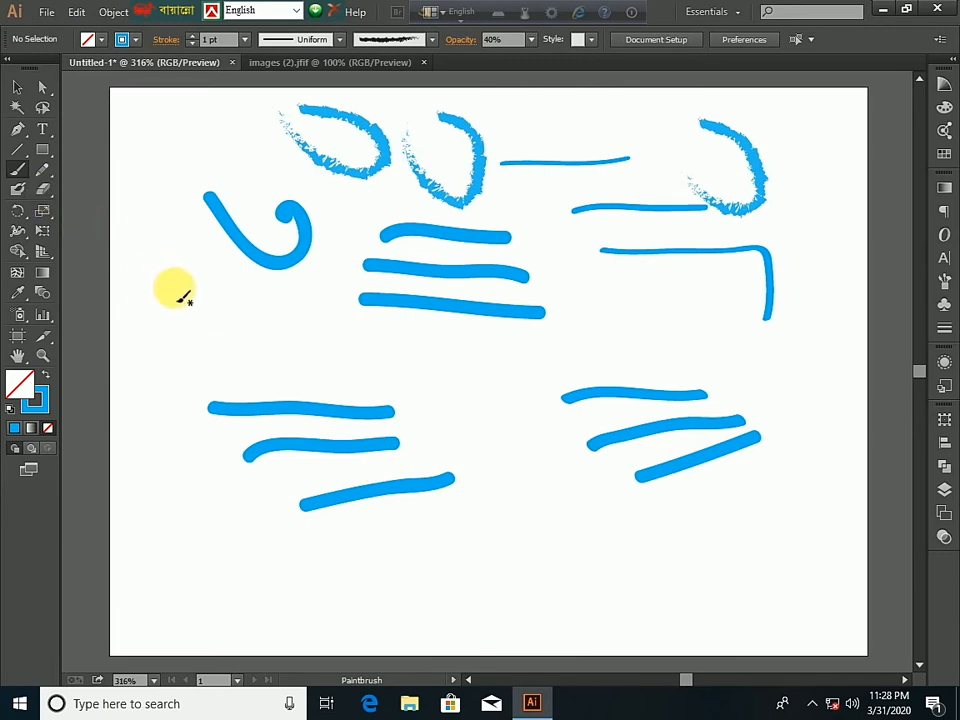
{"action": "left_click_drag", "start_coordinate": [148, 269], "coordinate": [277, 319]}
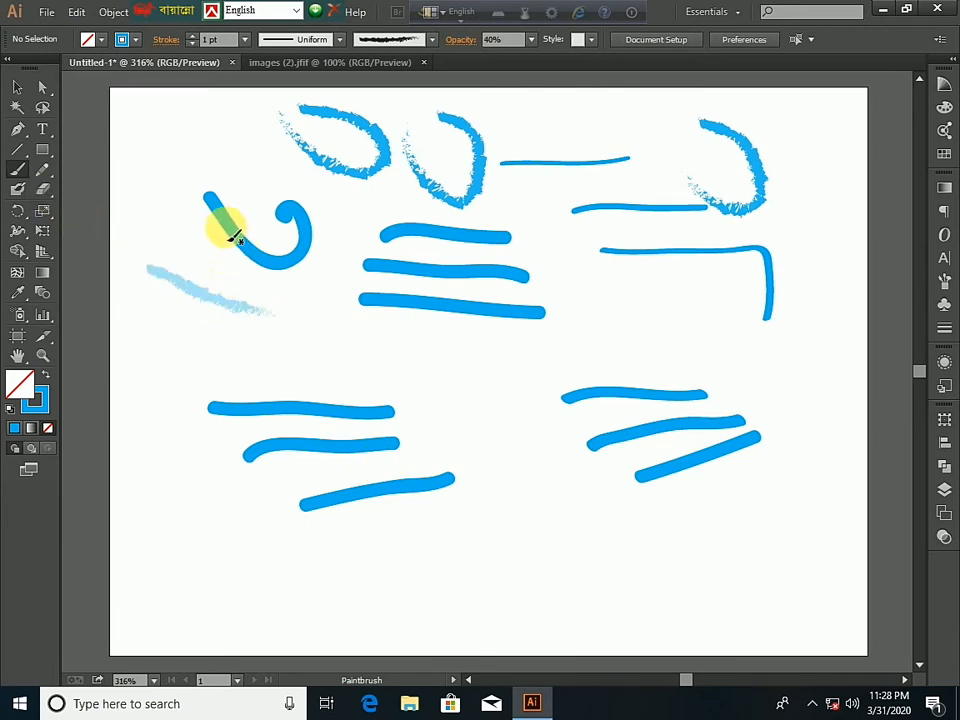
{"action": "left_click_drag", "start_coordinate": [141, 208], "coordinate": [236, 264]}
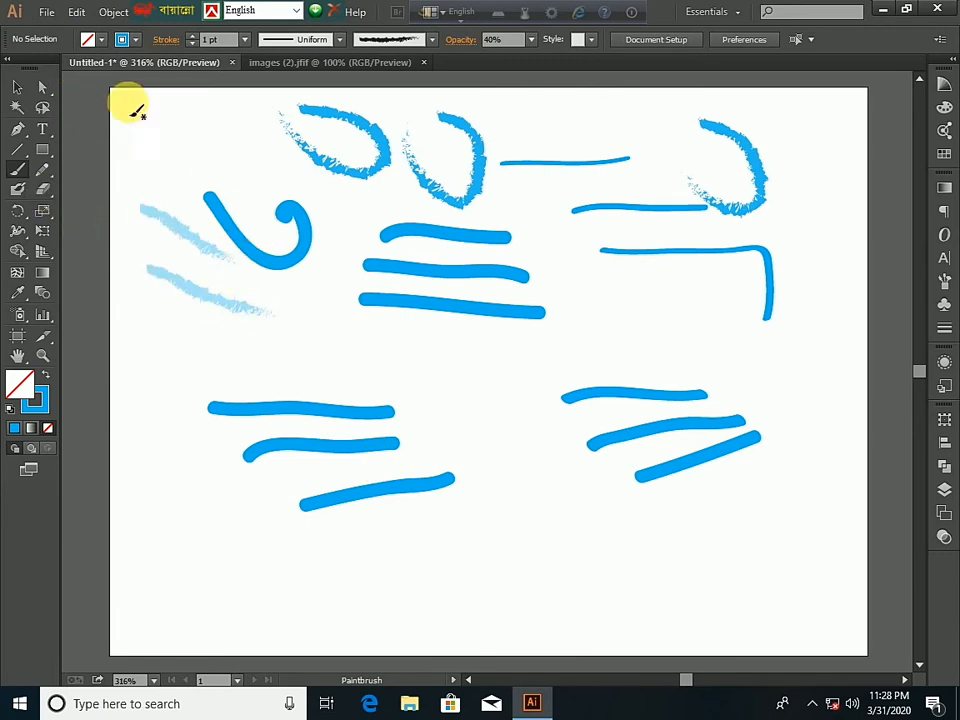
Step: Switch to the 15 pt. Round brush and paint one thick horizontal stroke in the middle of the artboard
{"action": "left_click", "coordinate": [430, 38]}
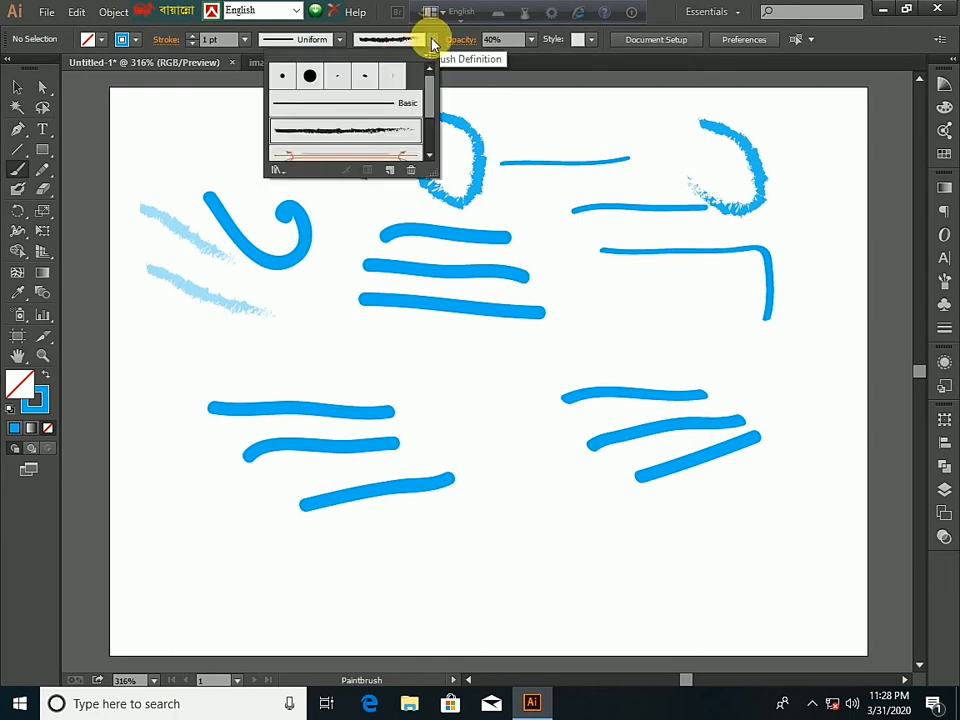
{"action": "left_click", "coordinate": [312, 76]}
{"action": "left_click", "coordinate": [500, 372]}
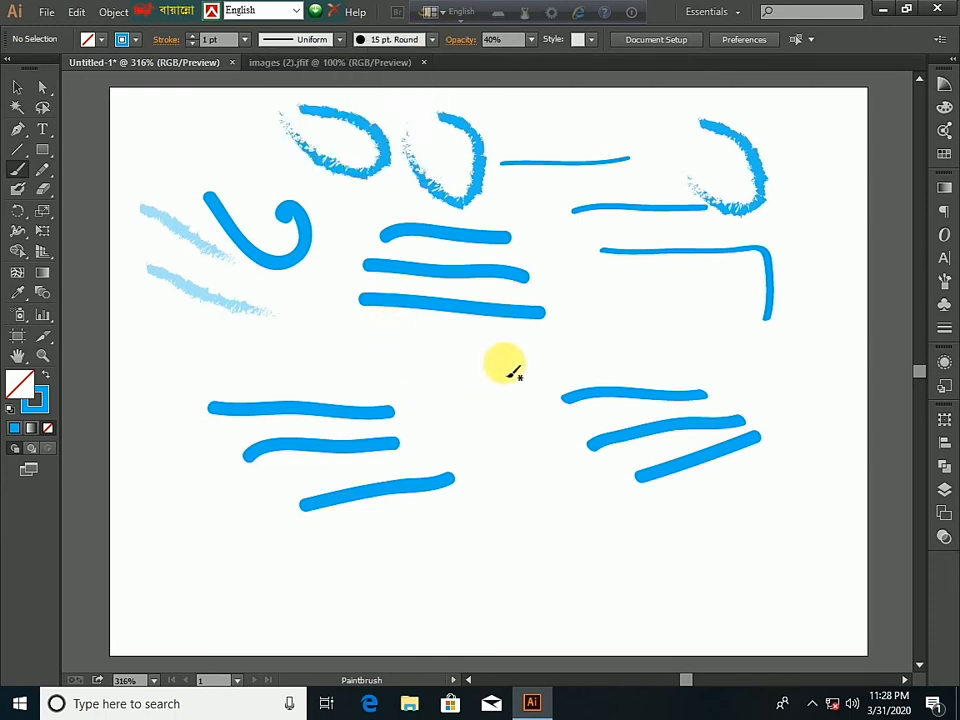
{"action": "left_click_drag", "start_coordinate": [360, 352], "coordinate": [502, 358]}
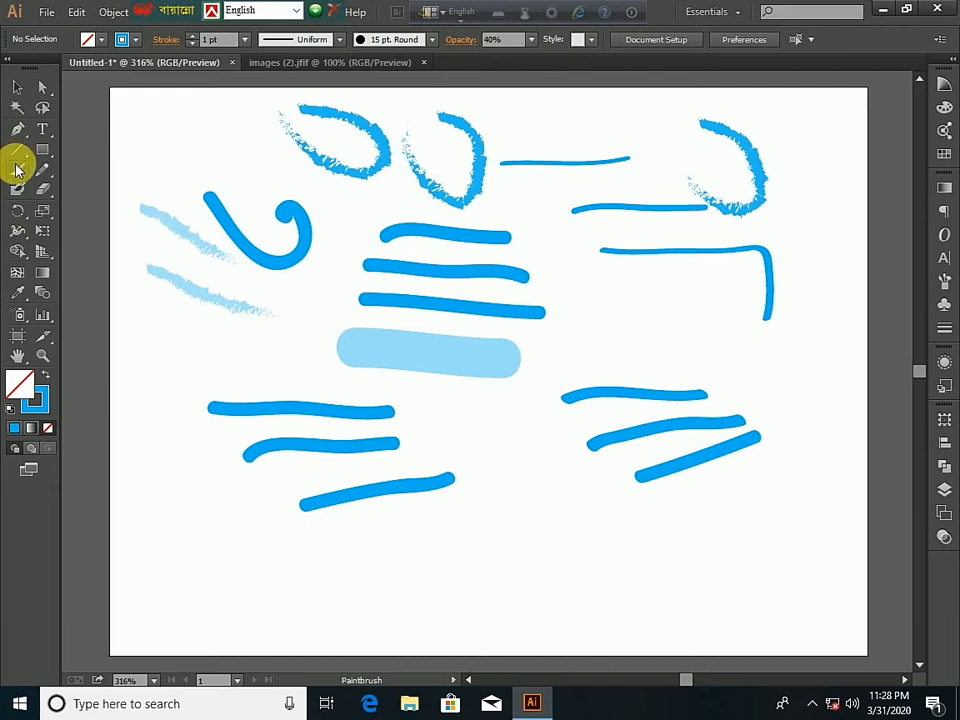
Step: Try several brush definitions, including 5 pt. Flat, settle on Basic, and paint two overlapping strokes at the artboard's upper left
{"action": "left_click", "coordinate": [433, 45]}
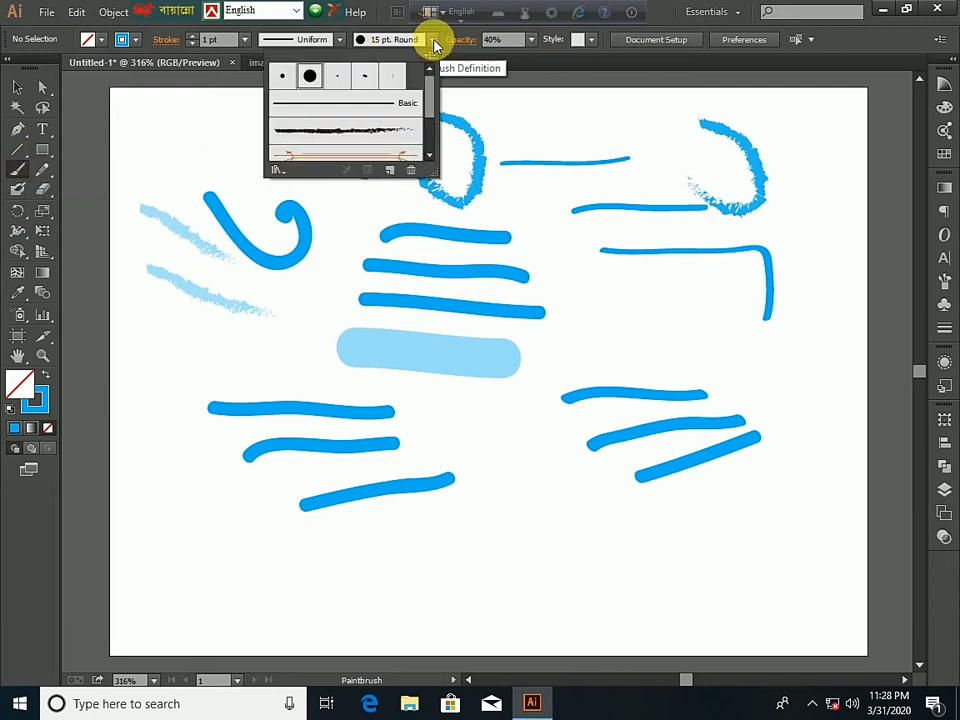
{"action": "left_click", "coordinate": [372, 77]}
{"action": "left_click", "coordinate": [396, 77]}
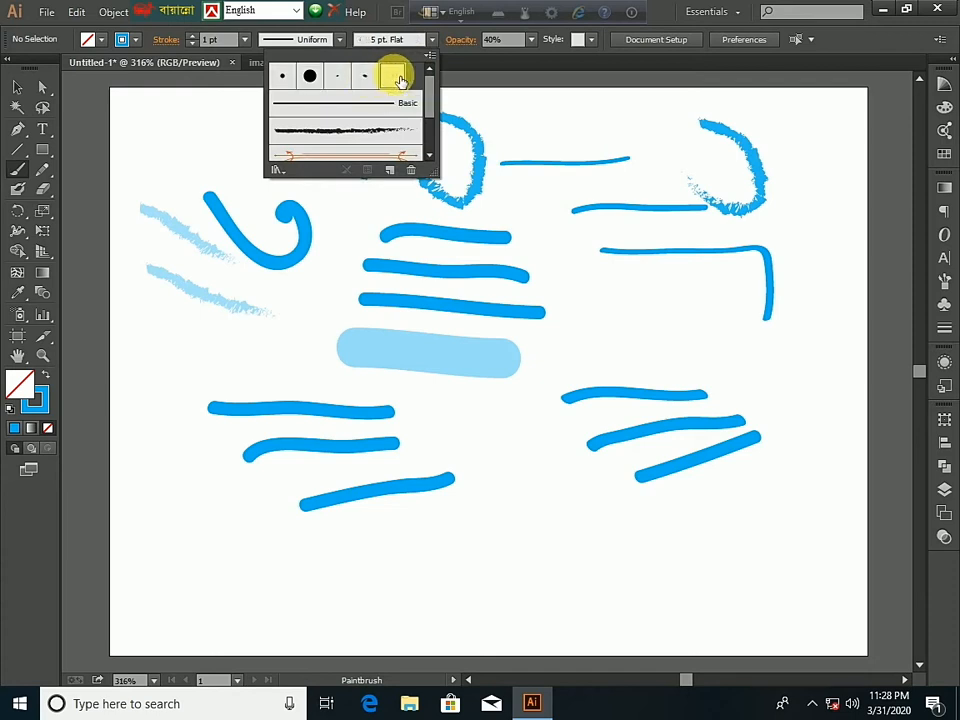
{"action": "left_click", "coordinate": [336, 77]}
{"action": "left_click", "coordinate": [309, 79]}
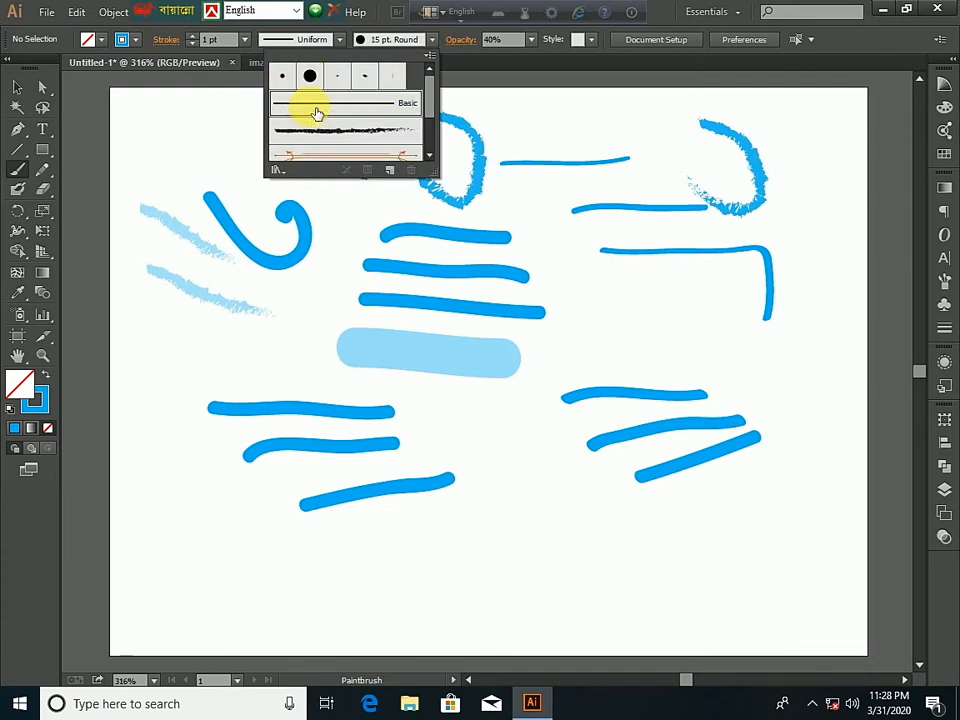
{"action": "left_click", "coordinate": [315, 105]}
{"action": "left_click", "coordinate": [160, 145]}
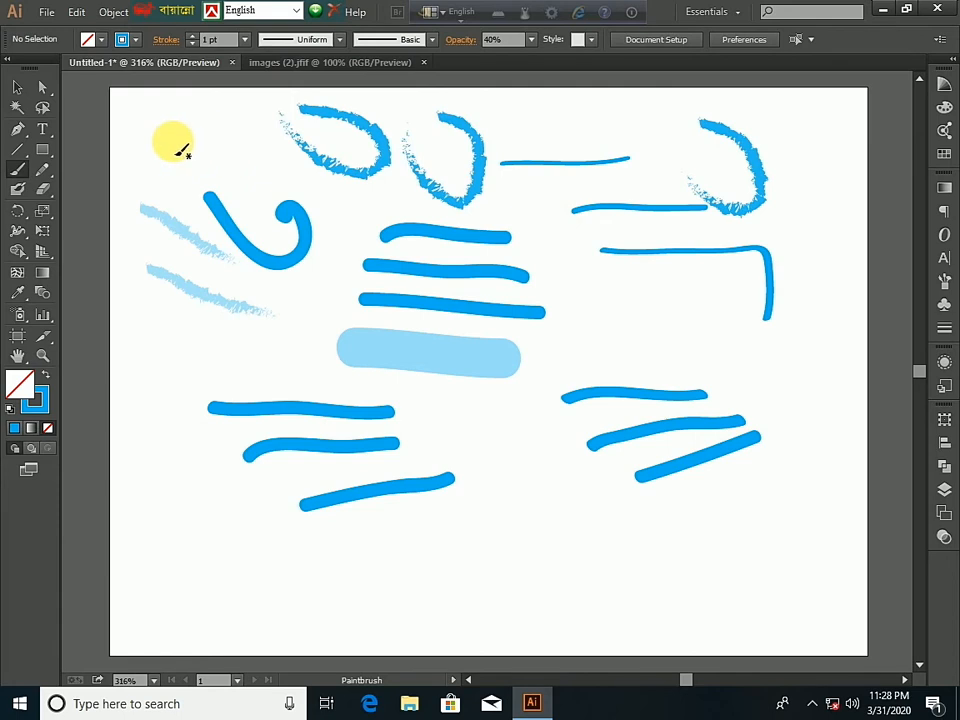
{"action": "left_click_drag", "start_coordinate": [176, 142], "coordinate": [258, 161]}
{"action": "left_click_drag", "start_coordinate": [160, 172], "coordinate": [305, 197]}
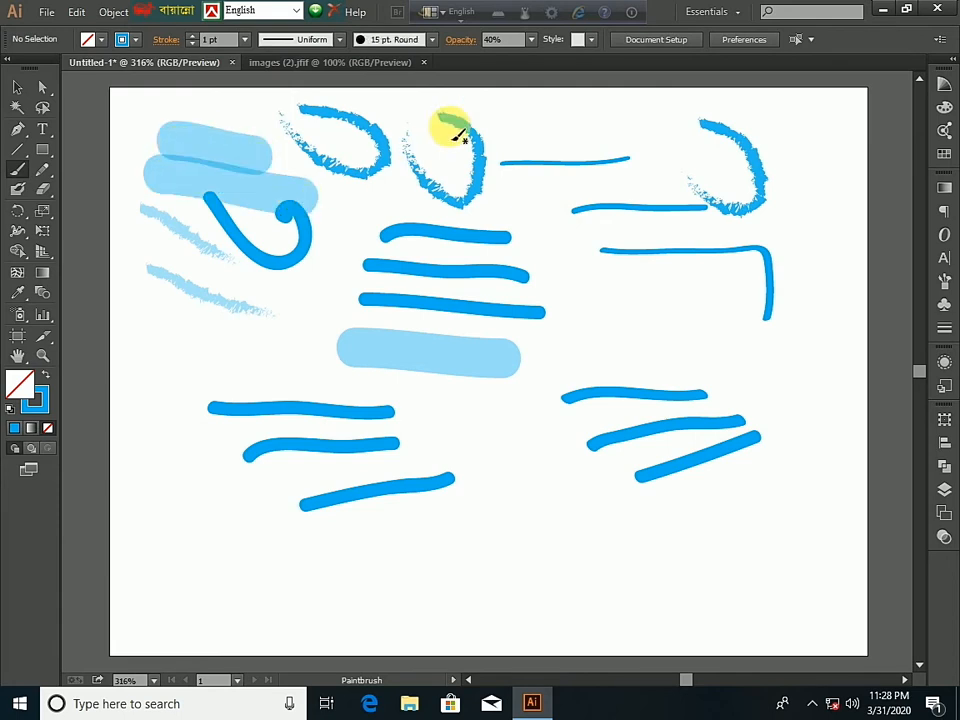
Step: Restore the opacity to 100%, choose the arched variable width profile, and paint a short thick stroke beside the translucent middle one
{"action": "left_click", "coordinate": [531, 40]}
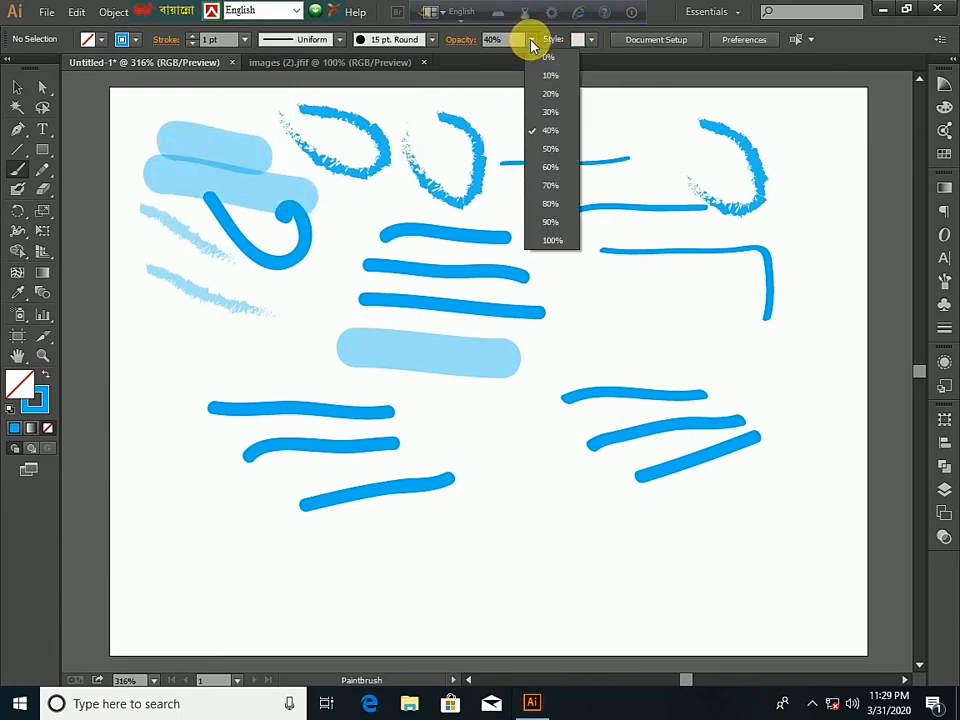
{"action": "left_click", "coordinate": [562, 240]}
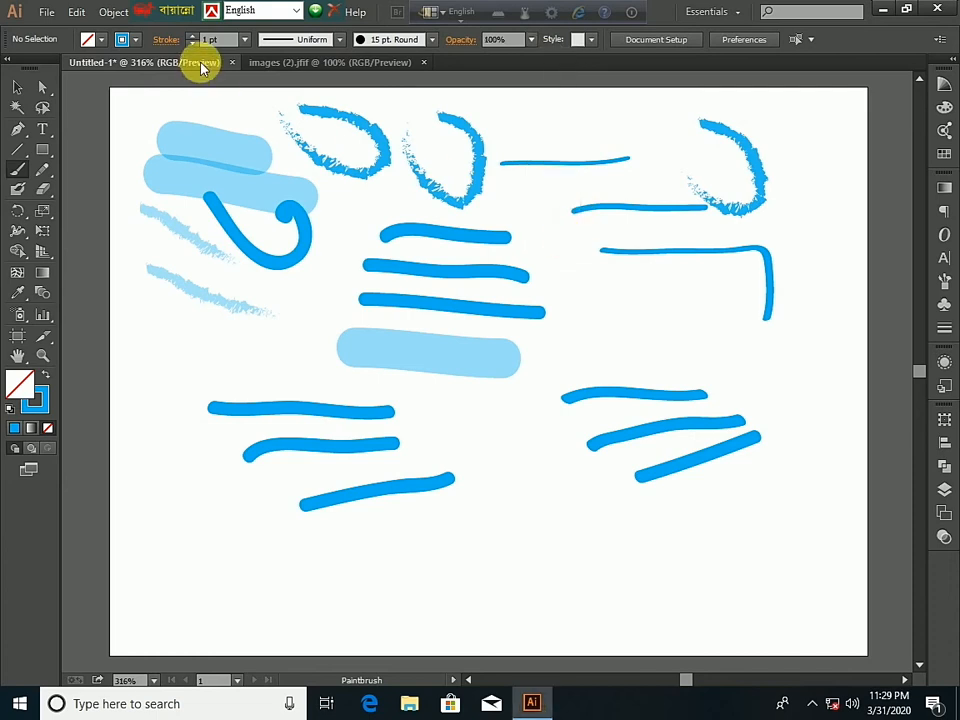
{"action": "left_click", "coordinate": [434, 40]}
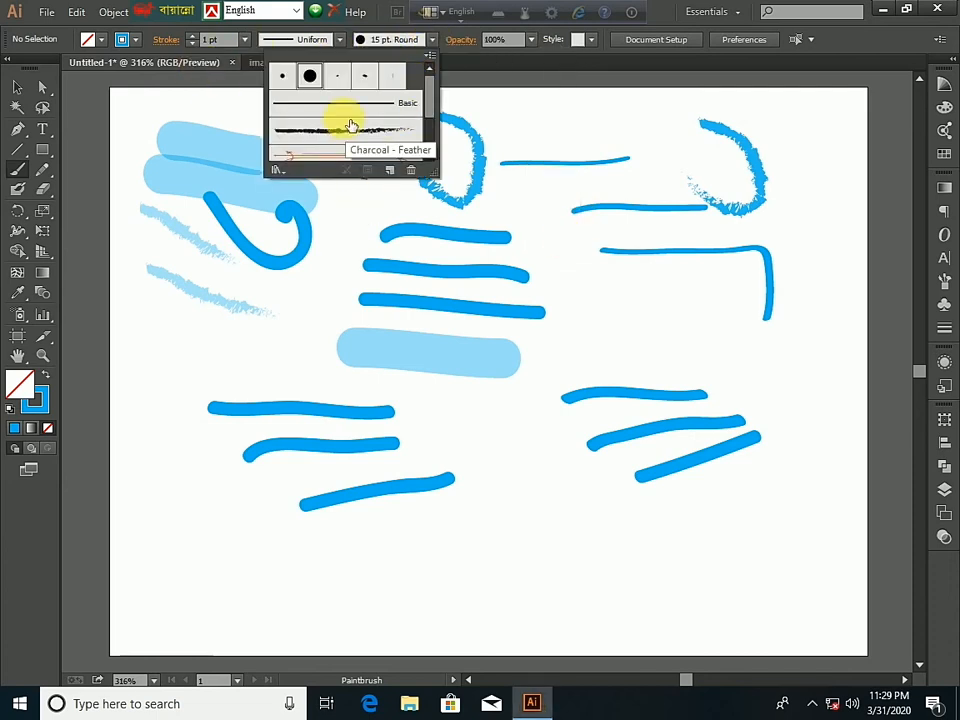
{"action": "scroll", "coordinate": [343, 128], "scroll_direction": "down", "scroll_amount": 3}
{"action": "scroll", "coordinate": [338, 113], "scroll_direction": "up", "scroll_amount": 3}
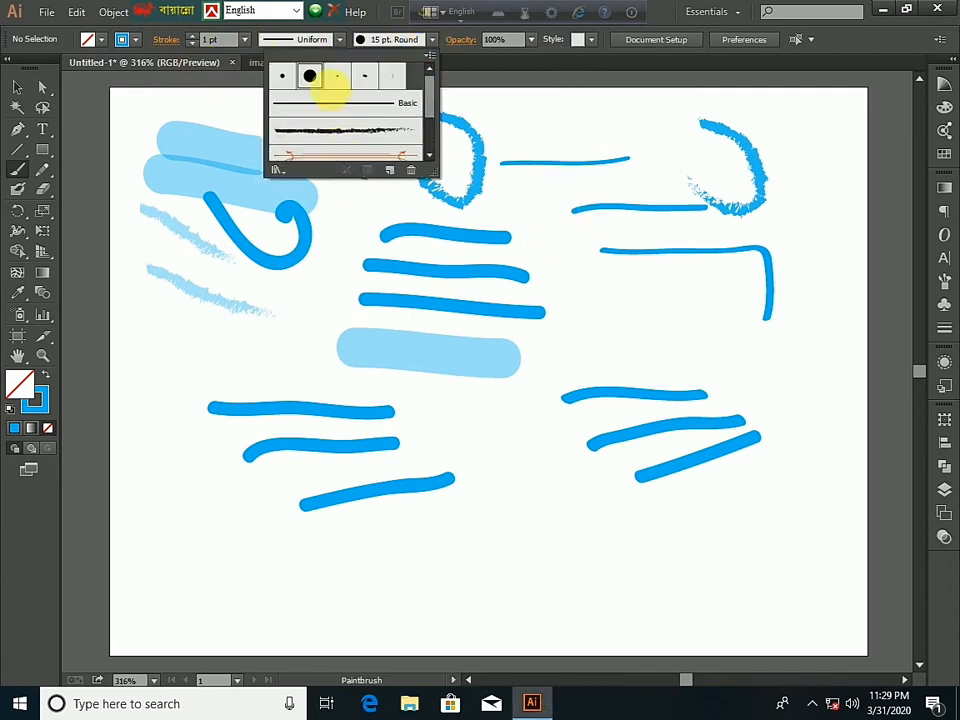
{"action": "left_click", "coordinate": [339, 40]}
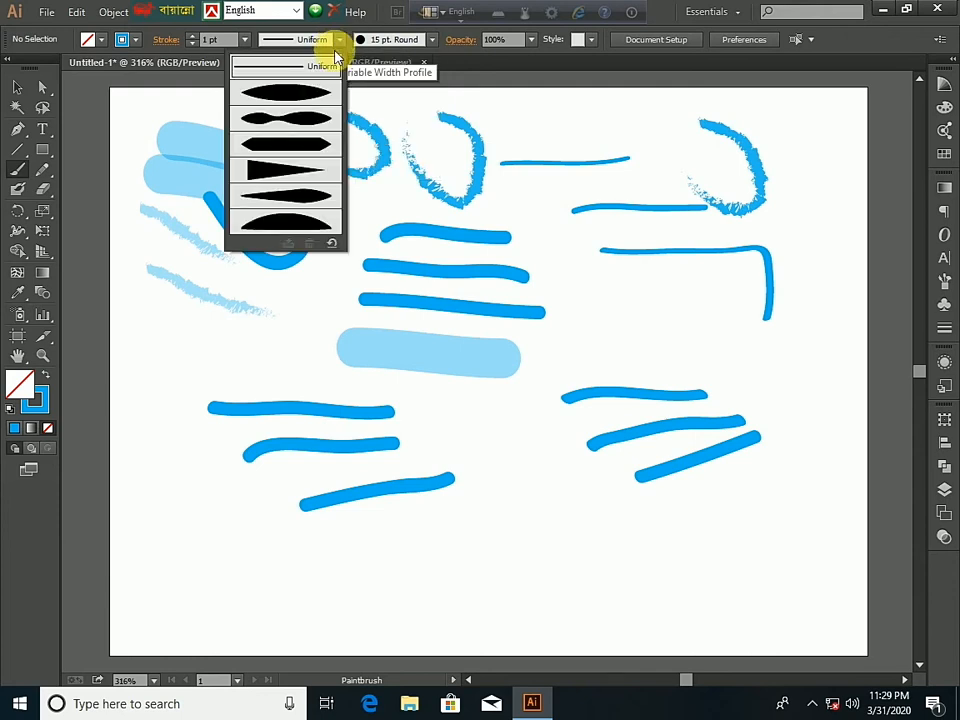
{"action": "left_click", "coordinate": [300, 220]}
{"action": "left_click_drag", "start_coordinate": [244, 350], "coordinate": [330, 328]}
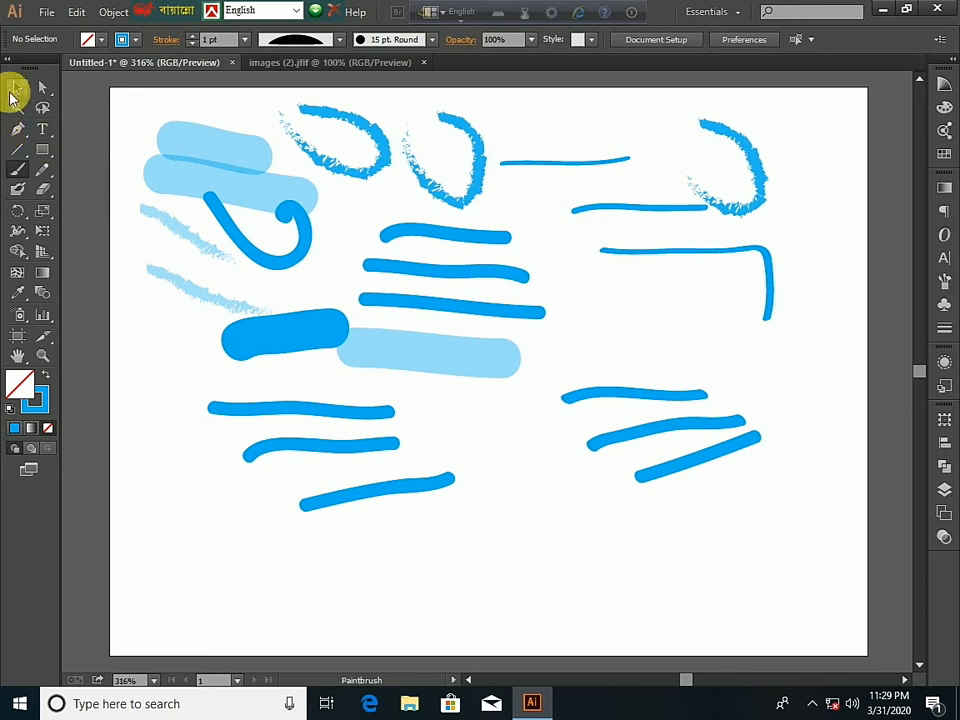
Step: Select all the painted strokes and delete them to clear the artboard
{"action": "left_click", "coordinate": [13, 91]}
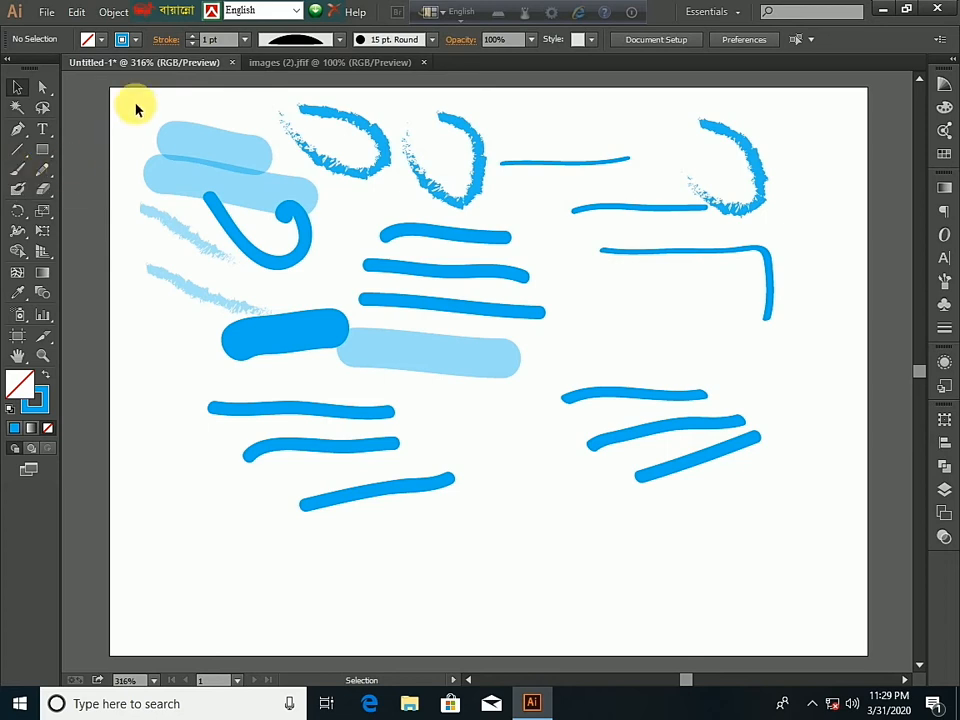
{"action": "mouse_move", "coordinate": [375, 240]}
{"action": "left_mouse_down"}
{"action": "mouse_move", "coordinate": [849, 437]}
{"action": "mouse_move", "coordinate": [824, 553]}
{"action": "left_mouse_up"}
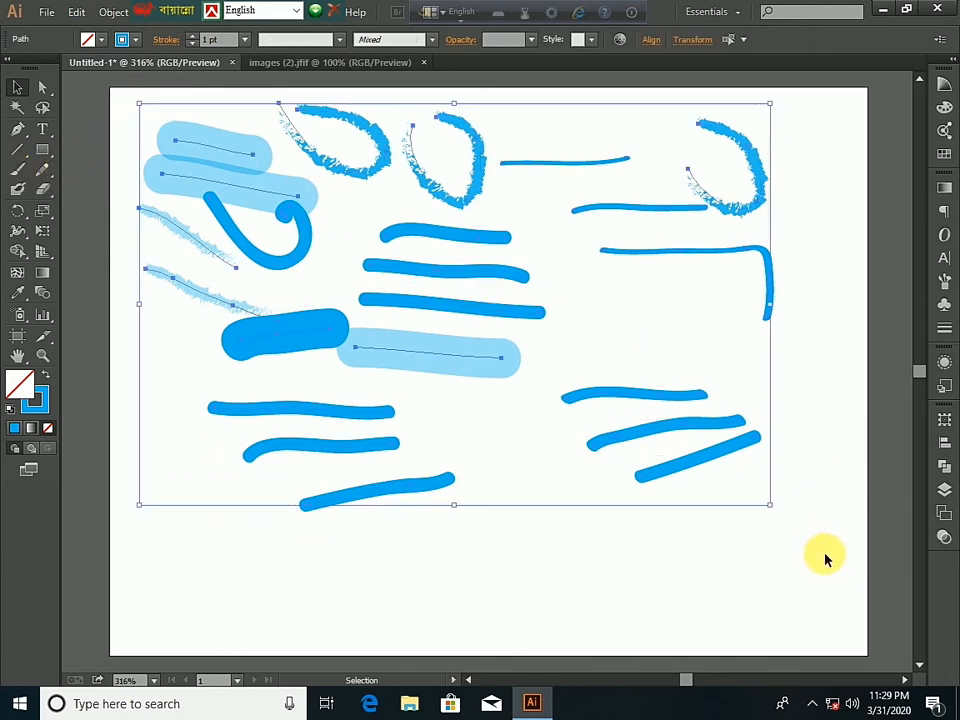
{"action": "key", "text": "Delete"}
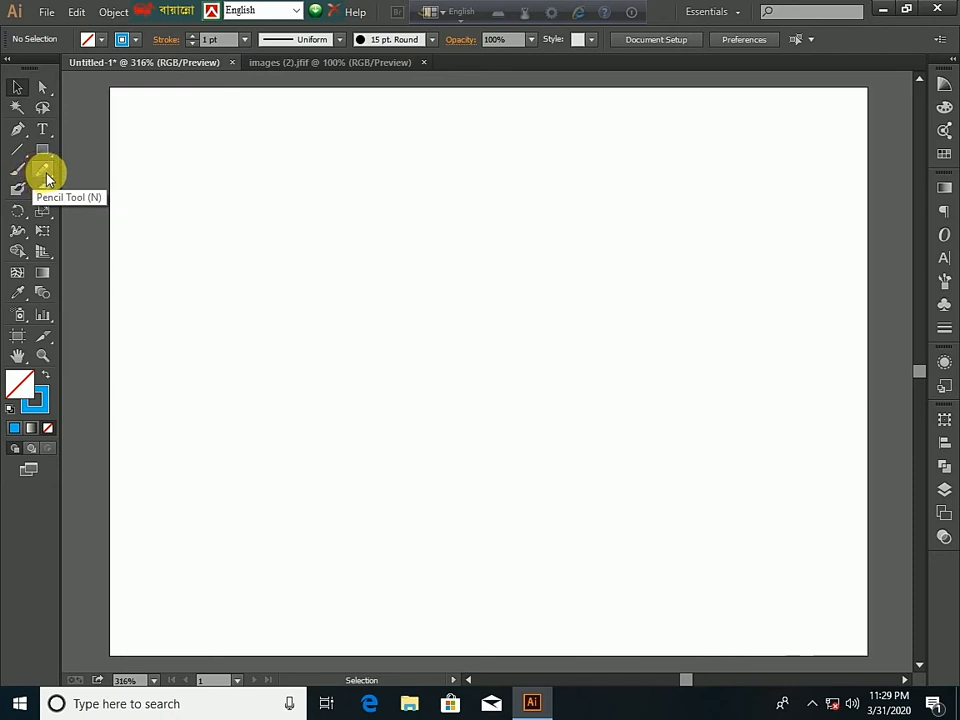
Step: Sketch a hooked curve and a zigzag scribble with the Pencil tool, and undo the scribble
{"action": "left_click", "coordinate": [44, 172]}
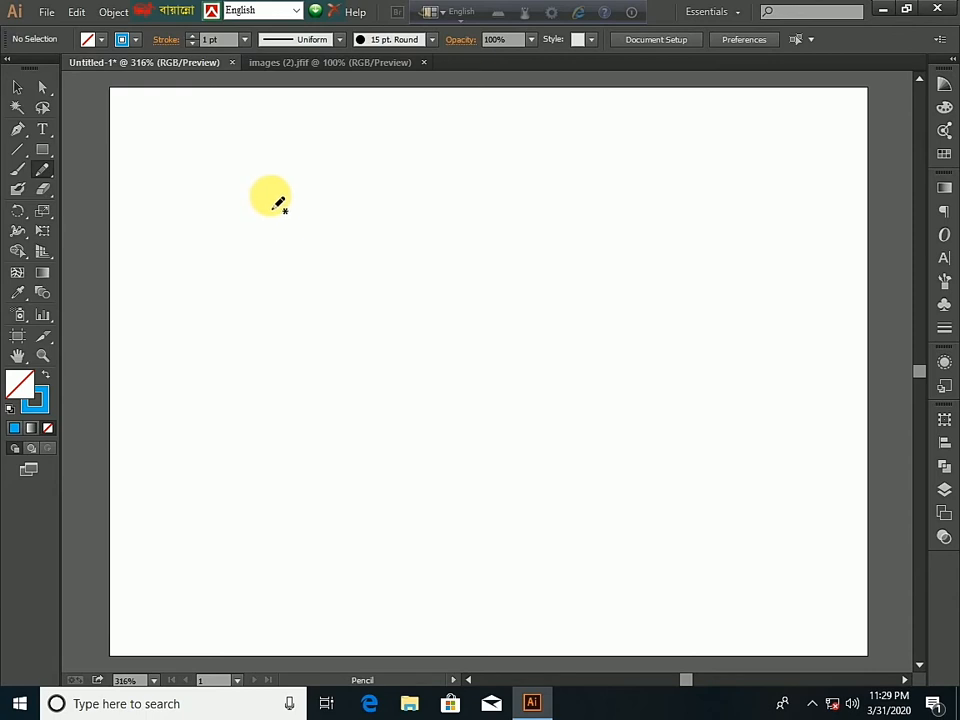
{"action": "mouse_move", "coordinate": [276, 203]}
{"action": "left_mouse_down"}
{"action": "mouse_move", "coordinate": [298, 214]}
{"action": "mouse_move", "coordinate": [217, 160]}
{"action": "left_mouse_up"}
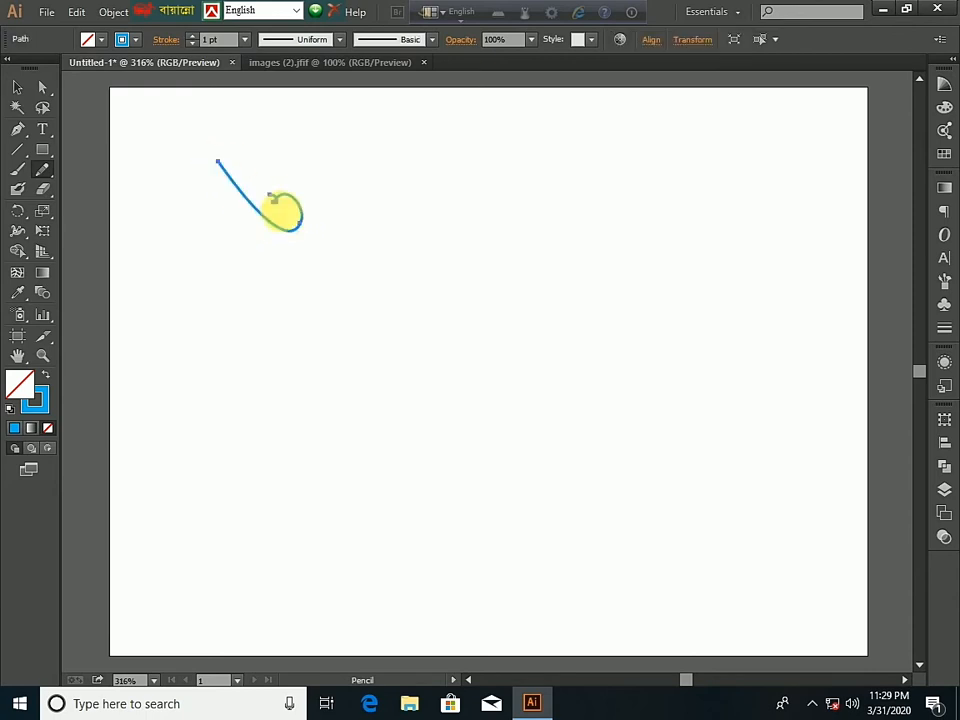
{"action": "mouse_move", "coordinate": [306, 232]}
{"action": "left_mouse_down"}
{"action": "mouse_move", "coordinate": [329, 229]}
{"action": "mouse_move", "coordinate": [358, 246]}
{"action": "mouse_move", "coordinate": [347, 188]}
{"action": "mouse_move", "coordinate": [390, 253]}
{"action": "mouse_move", "coordinate": [418, 254]}
{"action": "mouse_move", "coordinate": [419, 182]}
{"action": "mouse_move", "coordinate": [476, 240]}
{"action": "mouse_move", "coordinate": [459, 154]}
{"action": "mouse_move", "coordinate": [480, 238]}
{"action": "left_mouse_up"}
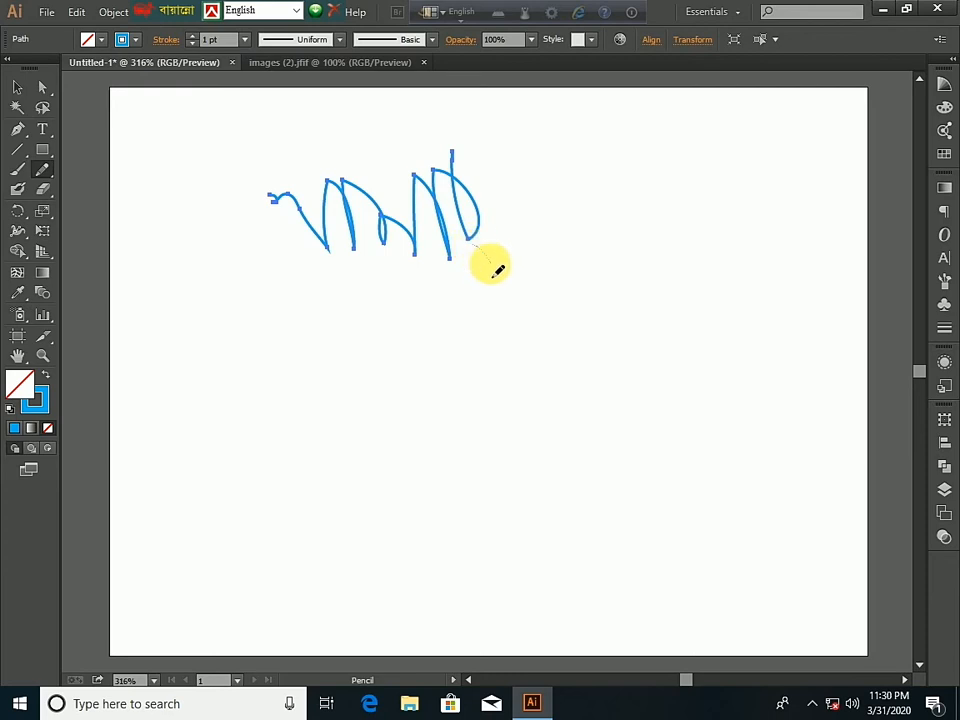
{"action": "key", "text": "ctrl+z"}
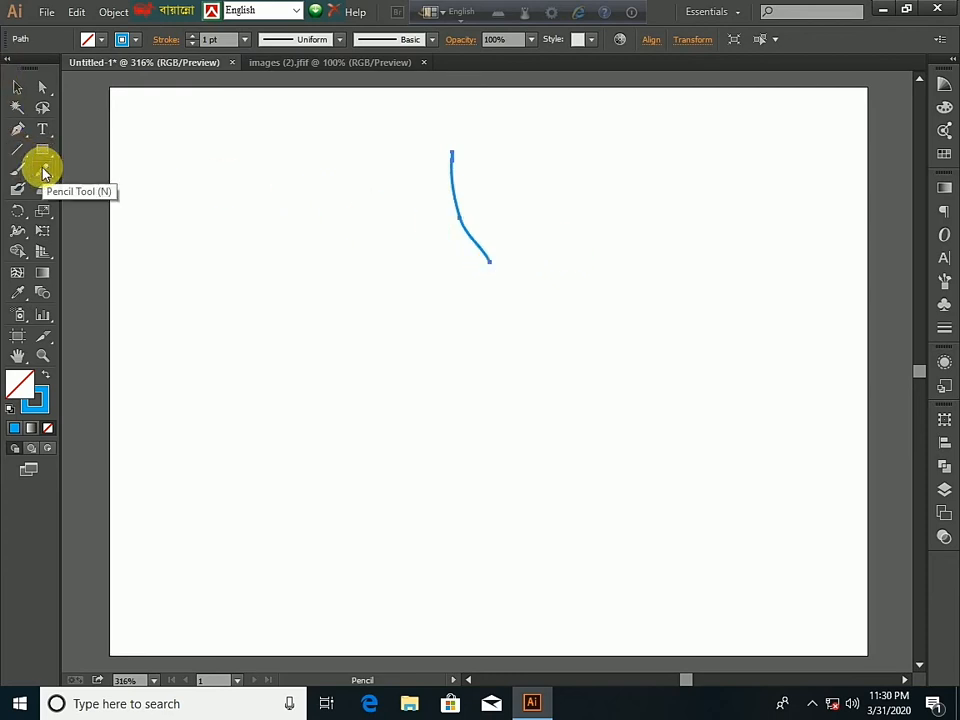
Step: Draw a hooked pencil curve at the artboard's upper left and continue it as a zigzag up to the short remaining curve
{"action": "mouse_move", "coordinate": [237, 190]}
{"action": "left_mouse_down"}
{"action": "mouse_move", "coordinate": [234, 230]}
{"action": "mouse_move", "coordinate": [192, 127]}
{"action": "left_mouse_up"}
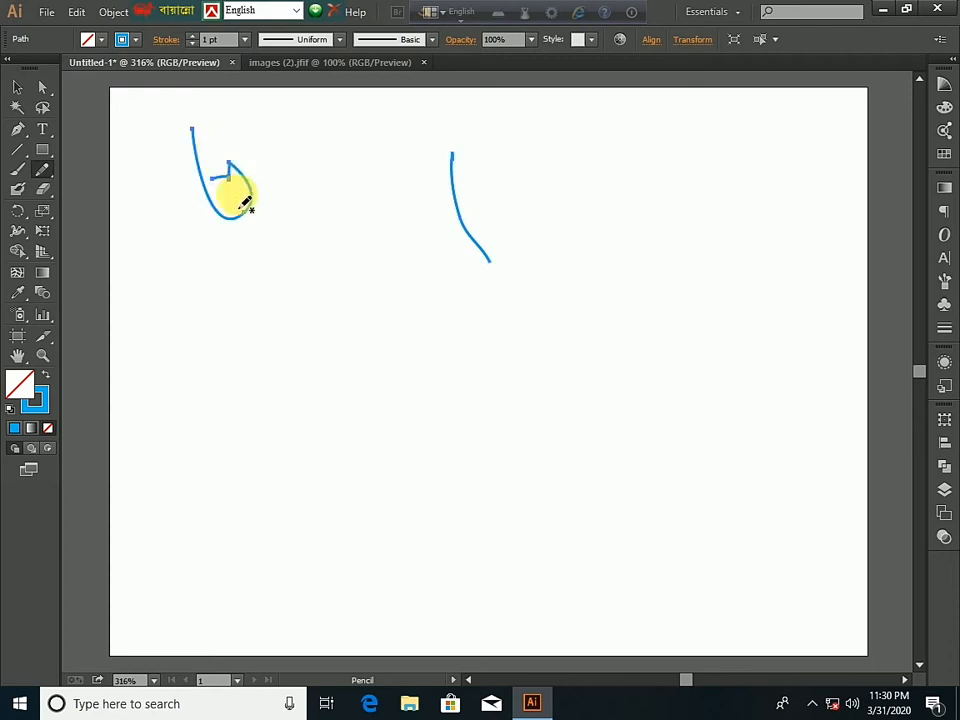
{"action": "mouse_move", "coordinate": [259, 211]}
{"action": "left_mouse_down"}
{"action": "mouse_move", "coordinate": [284, 246]}
{"action": "mouse_move", "coordinate": [287, 183]}
{"action": "mouse_move", "coordinate": [329, 252]}
{"action": "mouse_move", "coordinate": [334, 196]}
{"action": "mouse_move", "coordinate": [359, 208]}
{"action": "mouse_move", "coordinate": [353, 225]}
{"action": "mouse_move", "coordinate": [385, 246]}
{"action": "mouse_move", "coordinate": [387, 176]}
{"action": "mouse_move", "coordinate": [425, 247]}
{"action": "mouse_move", "coordinate": [428, 166]}
{"action": "mouse_move", "coordinate": [482, 211]}
{"action": "mouse_move", "coordinate": [468, 245]}
{"action": "mouse_move", "coordinate": [507, 272]}
{"action": "mouse_move", "coordinate": [483, 174]}
{"action": "left_mouse_up"}
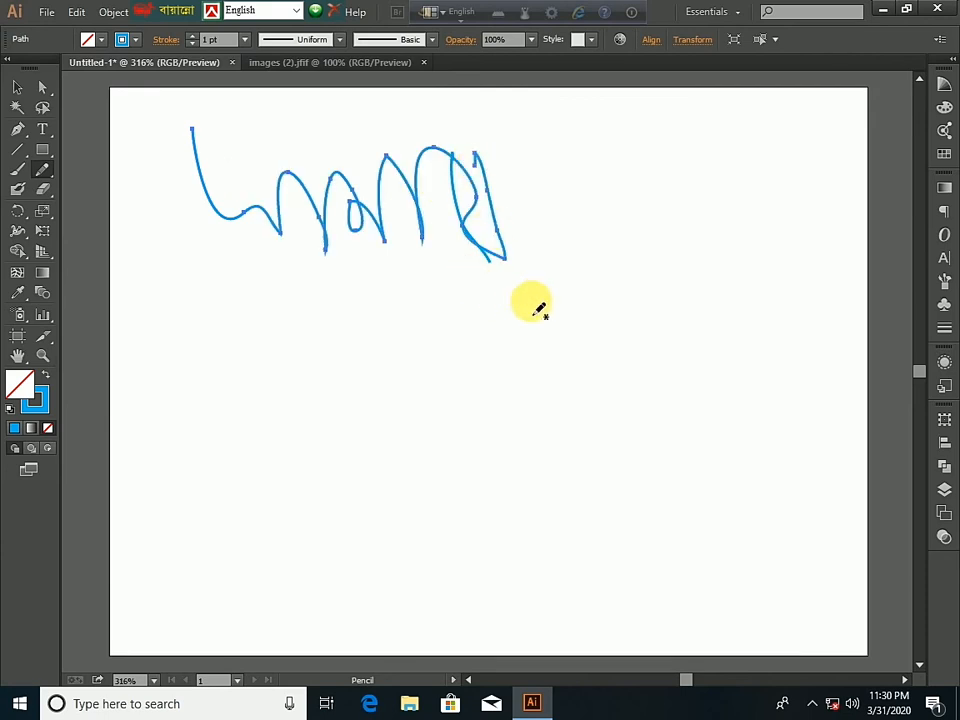
Step: Draw a short pencil dash and a looping scribble at the artboard's upper right, and apply the 15 pt. Round brush to the scribble
{"action": "left_click_drag", "start_coordinate": [468, 273], "coordinate": [494, 285]}
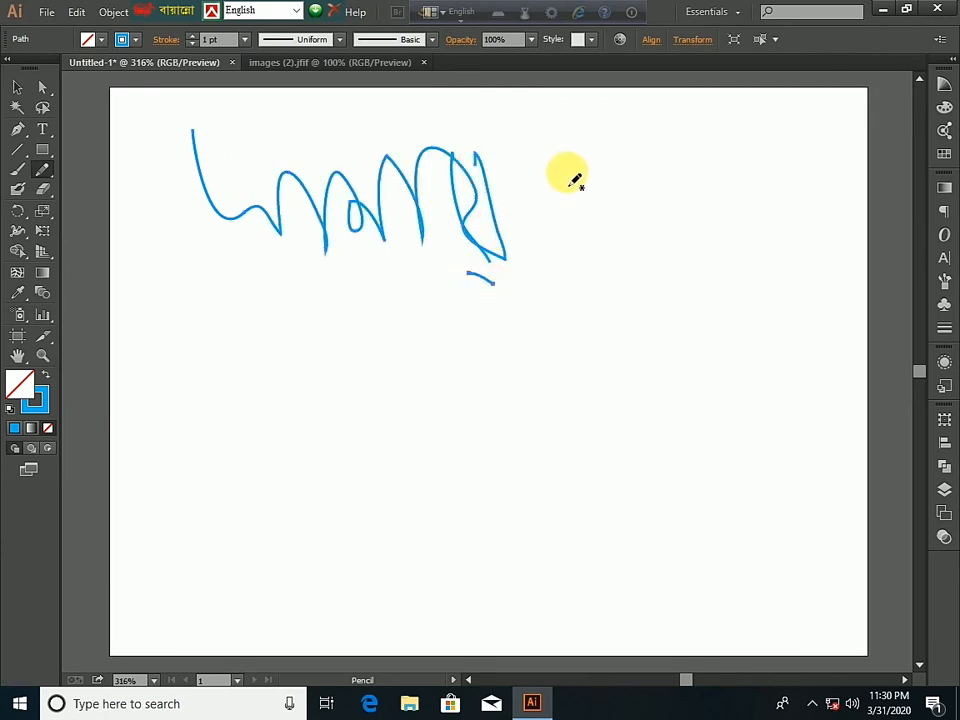
{"action": "mouse_move", "coordinate": [628, 222]}
{"action": "left_mouse_down"}
{"action": "mouse_move", "coordinate": [571, 197]}
{"action": "mouse_move", "coordinate": [689, 197]}
{"action": "mouse_move", "coordinate": [682, 254]}
{"action": "mouse_move", "coordinate": [707, 158]}
{"action": "mouse_move", "coordinate": [731, 249]}
{"action": "mouse_move", "coordinate": [758, 239]}
{"action": "mouse_move", "coordinate": [785, 113]}
{"action": "mouse_move", "coordinate": [782, 146]}
{"action": "left_mouse_up"}
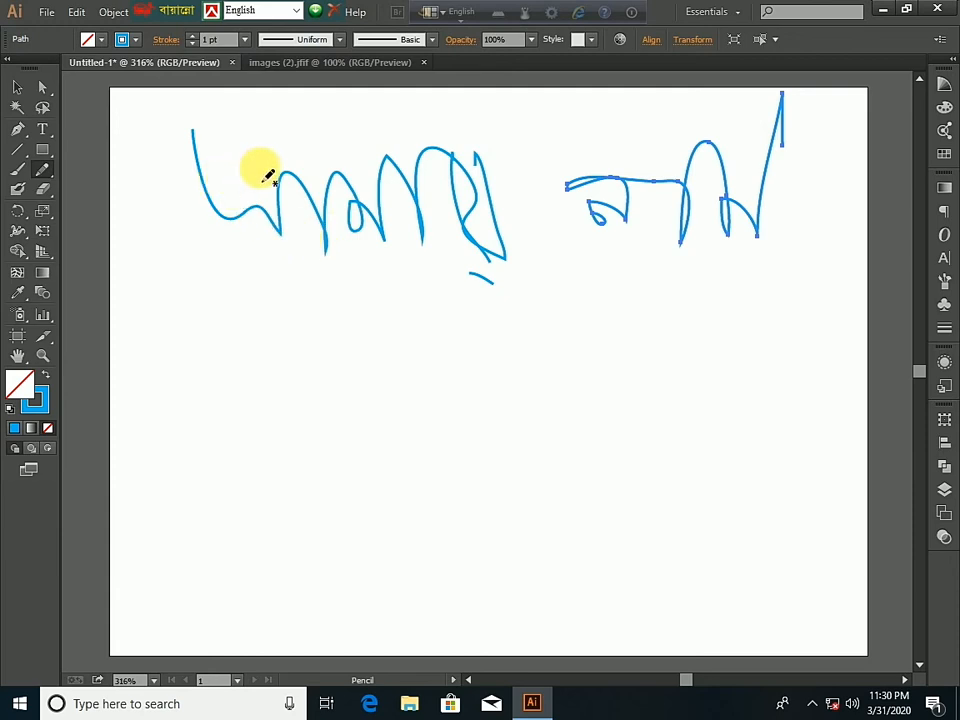
{"action": "left_click", "coordinate": [433, 41]}
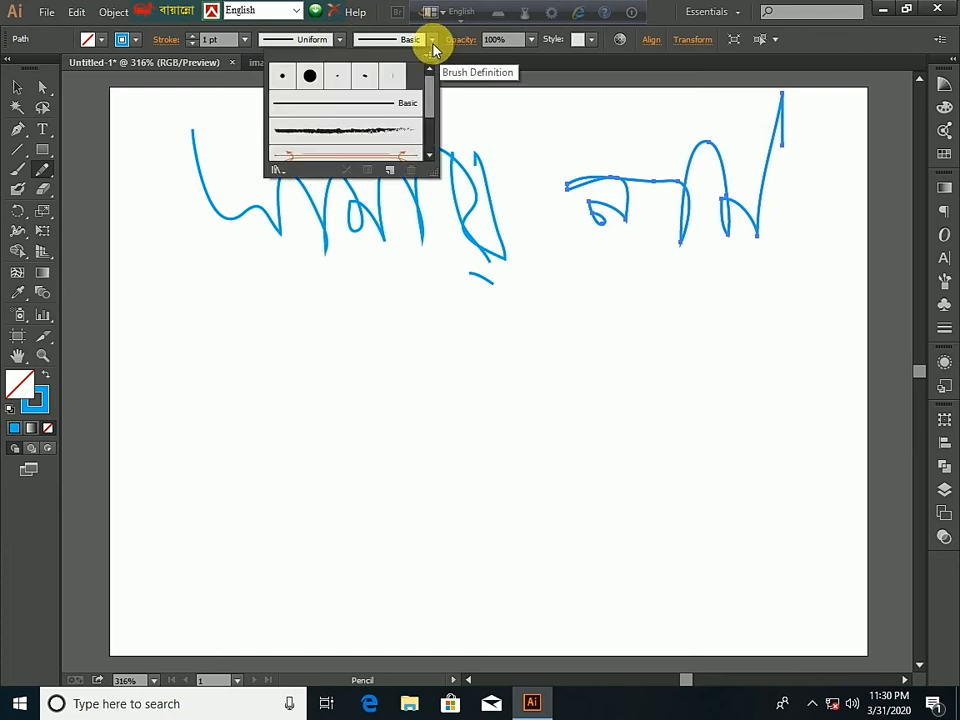
{"action": "left_click", "coordinate": [311, 77]}
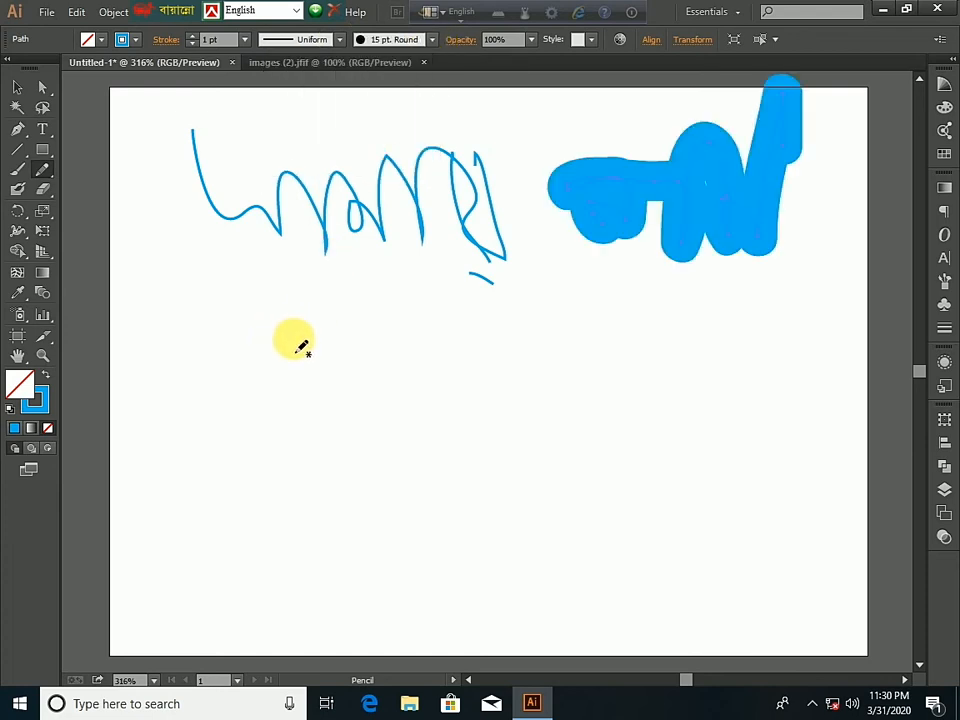
Step: Draw a looping pencil zigzag across the middle of the artboard and apply the 5 pt. Oval brush to it
{"action": "mouse_move", "coordinate": [232, 328]}
{"action": "left_mouse_down"}
{"action": "mouse_move", "coordinate": [280, 332]}
{"action": "mouse_move", "coordinate": [290, 387]}
{"action": "mouse_move", "coordinate": [234, 292]}
{"action": "mouse_move", "coordinate": [348, 412]}
{"action": "mouse_move", "coordinate": [362, 362]}
{"action": "mouse_move", "coordinate": [404, 422]}
{"action": "mouse_move", "coordinate": [407, 340]}
{"action": "mouse_move", "coordinate": [449, 431]}
{"action": "mouse_move", "coordinate": [447, 395]}
{"action": "mouse_move", "coordinate": [462, 387]}
{"action": "mouse_move", "coordinate": [524, 418]}
{"action": "mouse_move", "coordinate": [525, 316]}
{"action": "mouse_move", "coordinate": [533, 399]}
{"action": "mouse_move", "coordinate": [561, 348]}
{"action": "mouse_move", "coordinate": [562, 388]}
{"action": "left_mouse_up"}
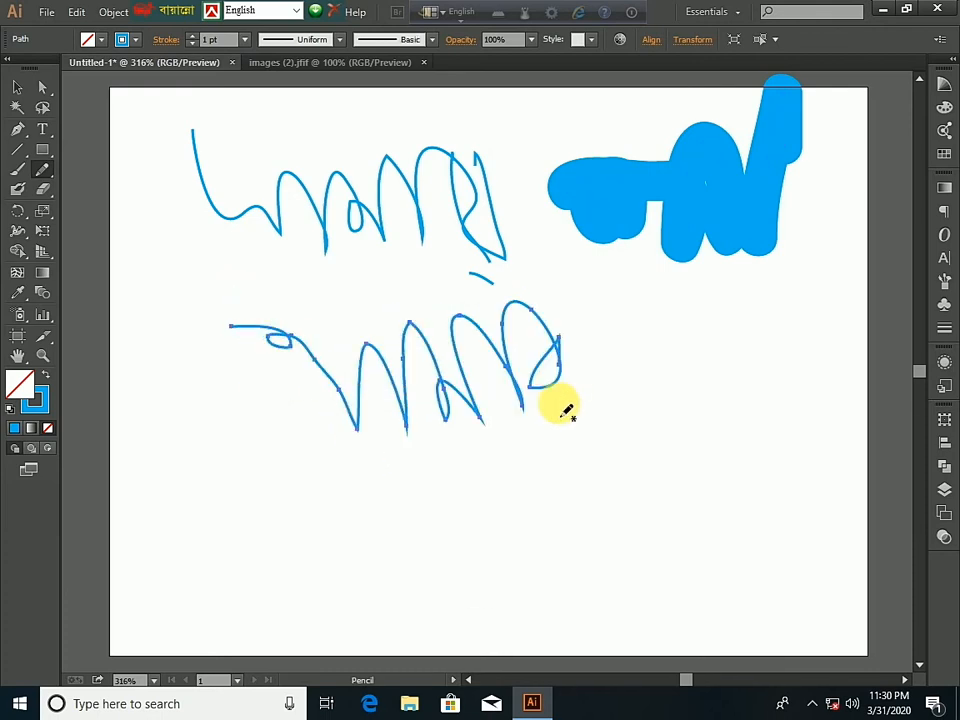
{"action": "left_click", "coordinate": [432, 42]}
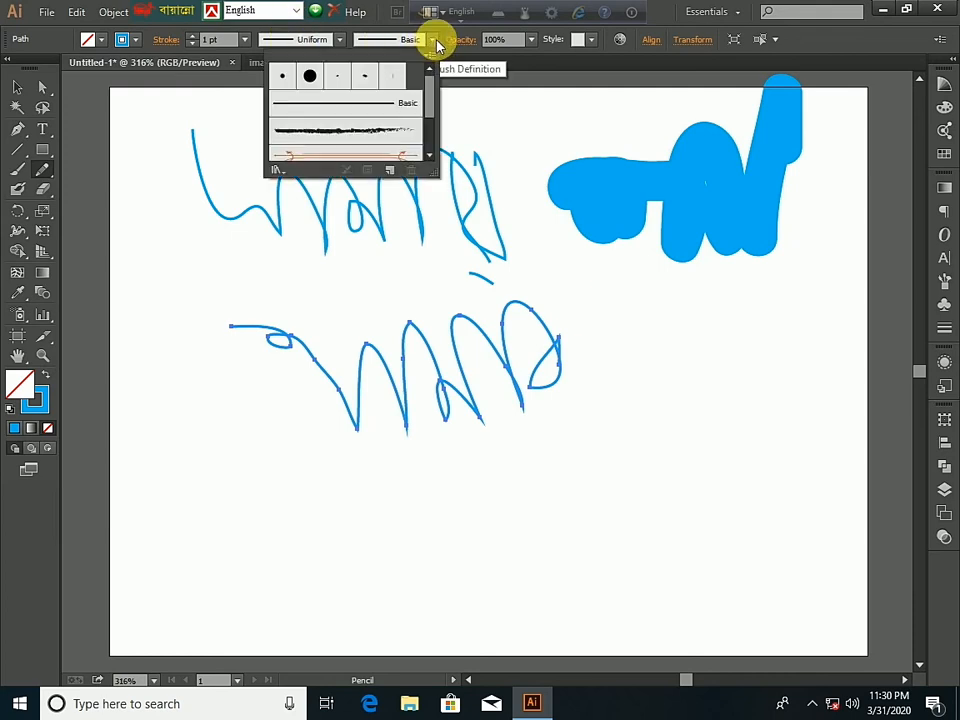
{"action": "left_click", "coordinate": [365, 78]}
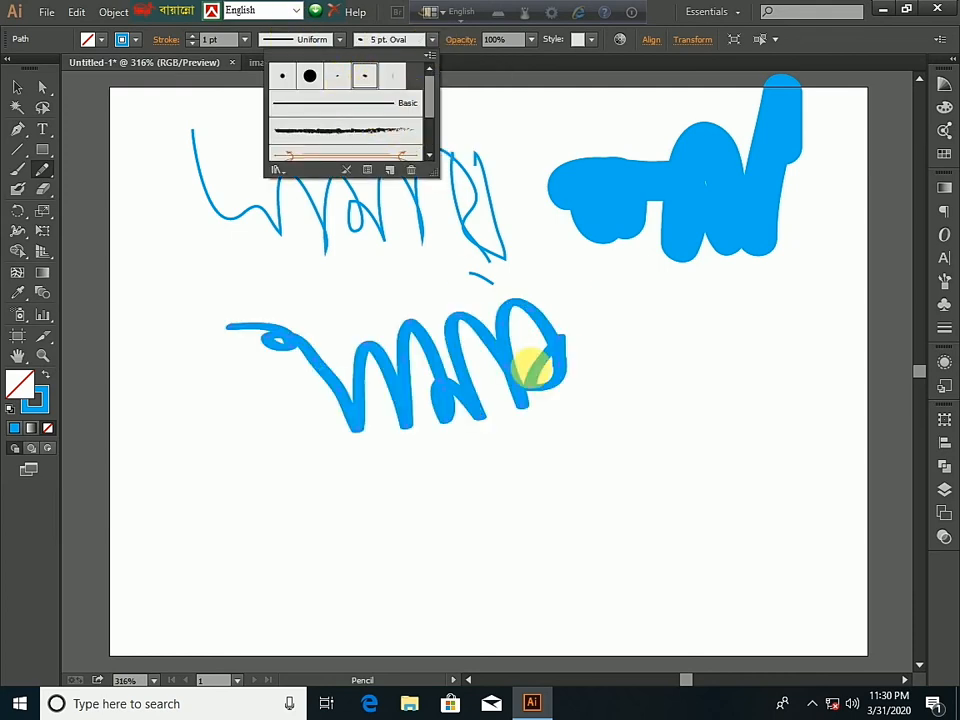
{"action": "left_click", "coordinate": [20, 87]}
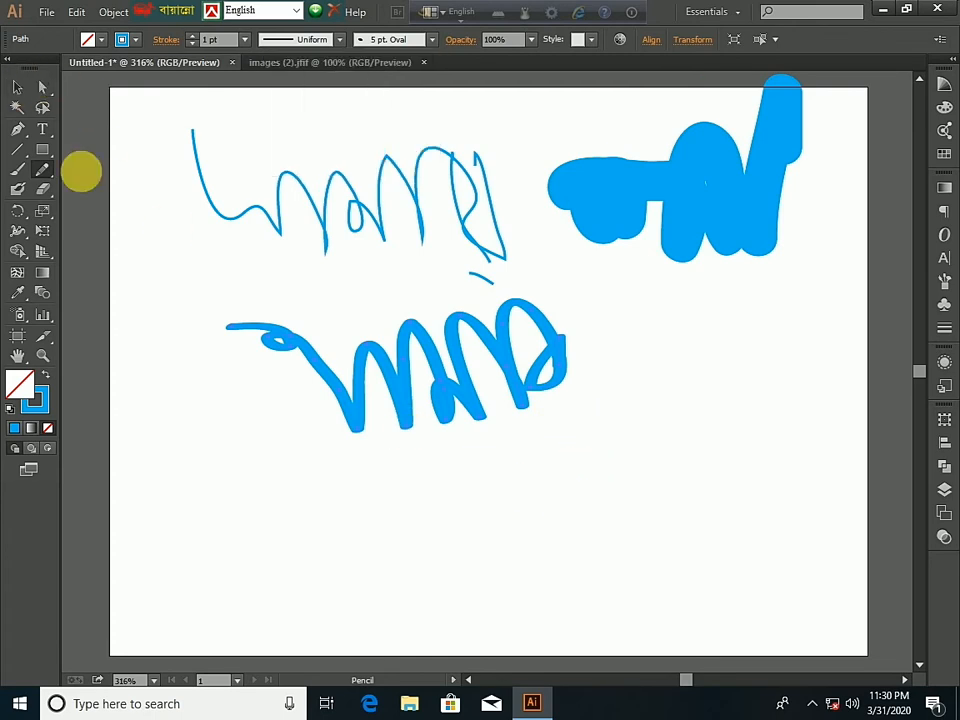
Step: Draw another pencil zigzag below the thick middle one and look through the available brush definitions
{"action": "mouse_move", "coordinate": [296, 493]}
{"action": "left_mouse_down"}
{"action": "mouse_move", "coordinate": [253, 441]}
{"action": "mouse_move", "coordinate": [350, 537]}
{"action": "mouse_move", "coordinate": [395, 519]}
{"action": "mouse_move", "coordinate": [425, 478]}
{"action": "mouse_move", "coordinate": [521, 517]}
{"action": "mouse_move", "coordinate": [525, 448]}
{"action": "mouse_move", "coordinate": [519, 531]}
{"action": "left_mouse_up"}
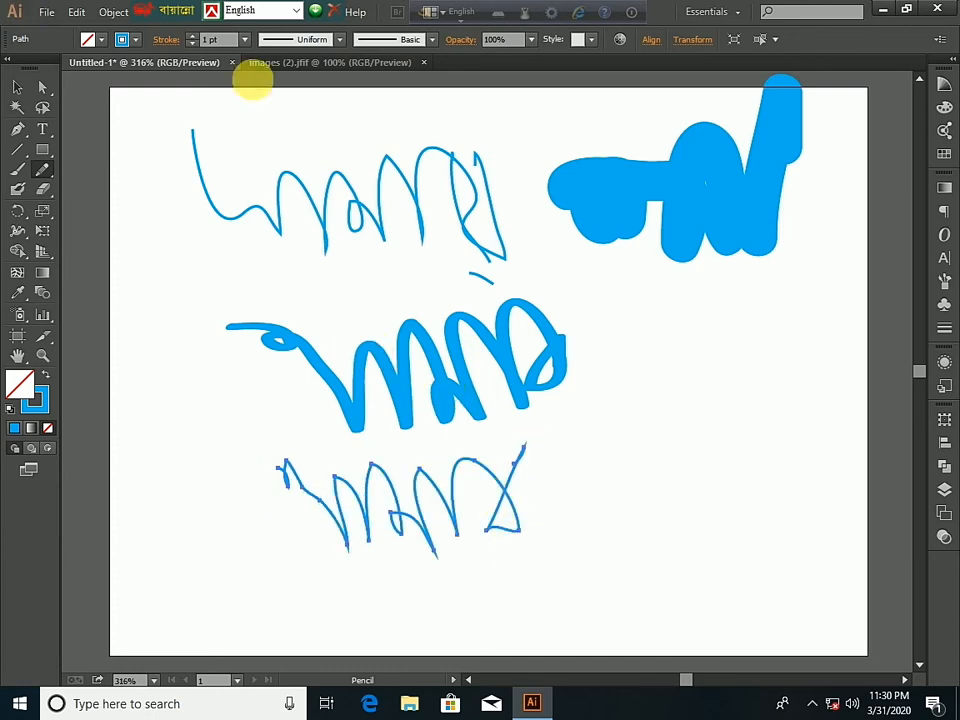
{"action": "left_click", "coordinate": [428, 50]}
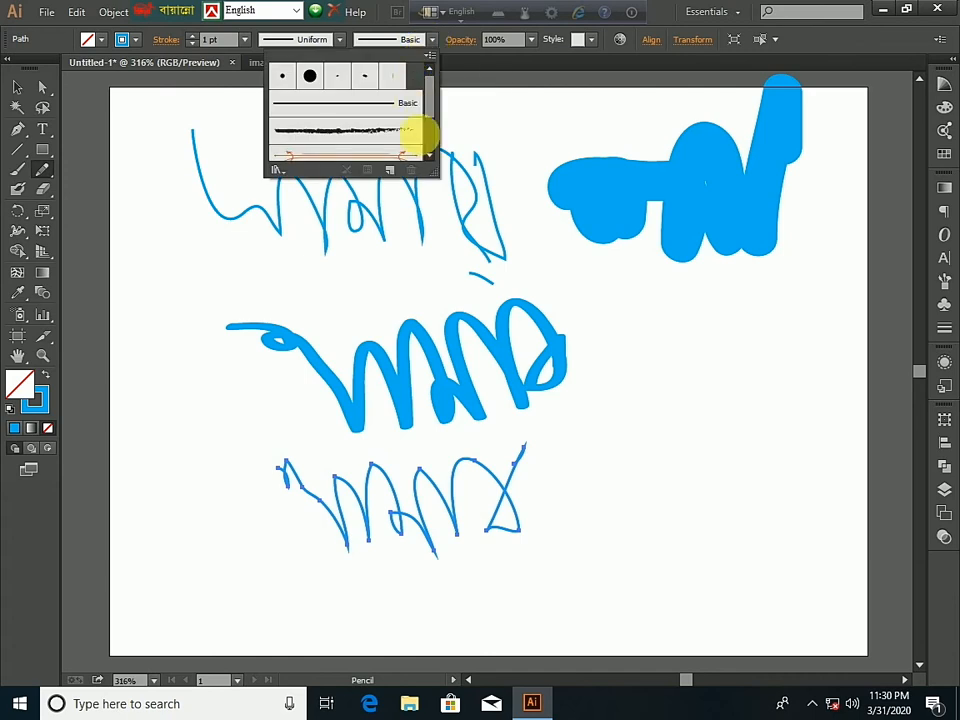
{"action": "scroll", "coordinate": [429, 107], "scroll_direction": "down", "scroll_amount": 3}
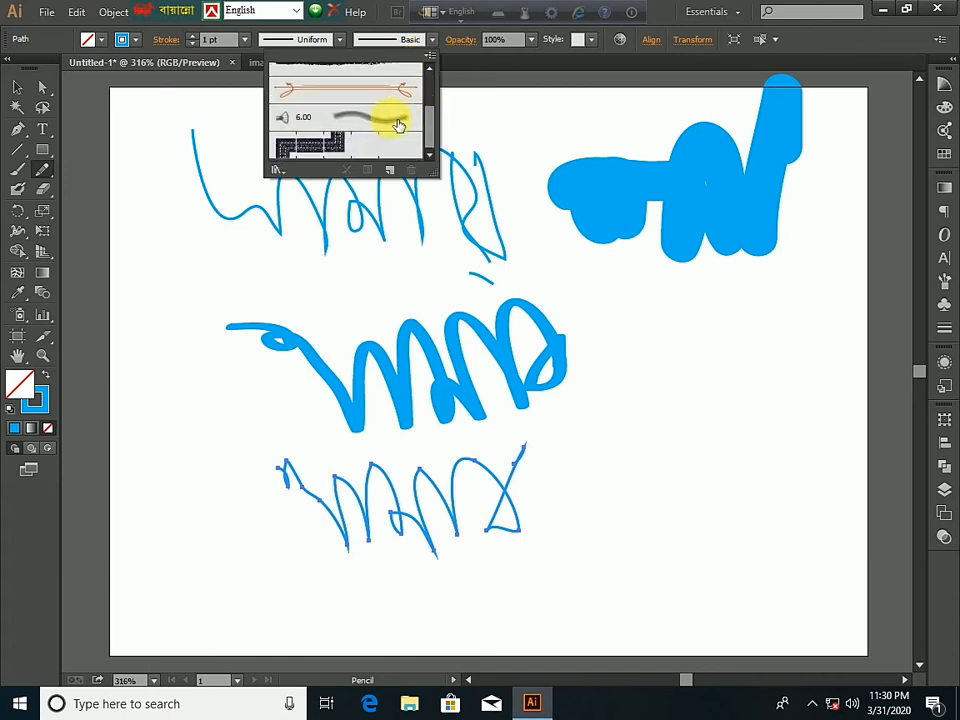
{"action": "scroll", "coordinate": [400, 123], "scroll_direction": "up", "scroll_amount": 3}
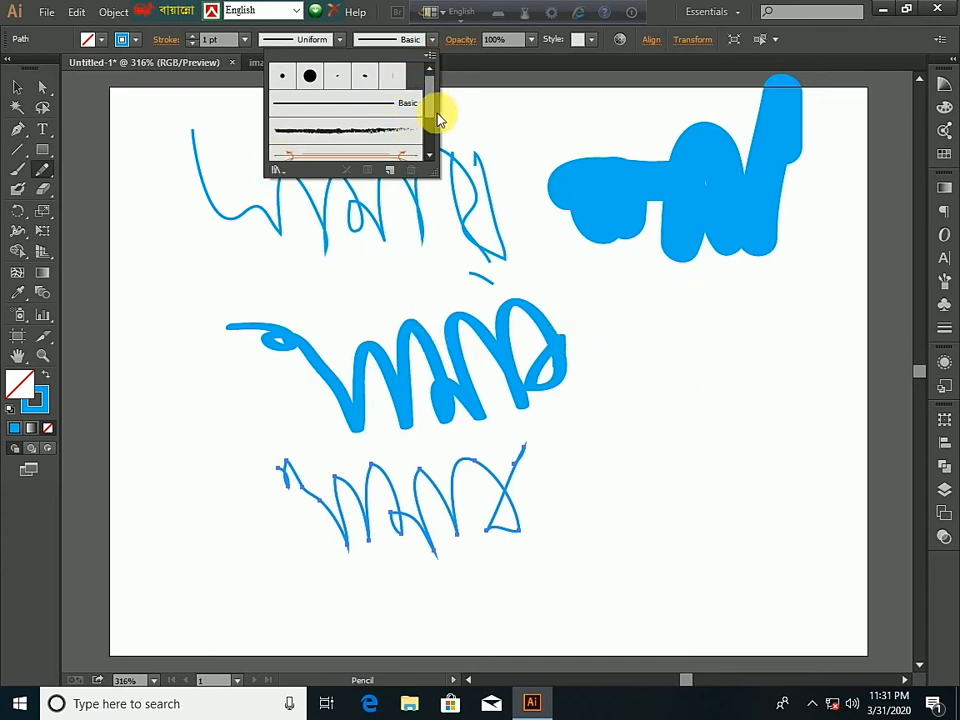
{"action": "left_click", "coordinate": [431, 41]}
Step: Examine the Pencil tool's group with its Smooth and Path Eraser variants
{"action": "left_click", "coordinate": [44, 171]}
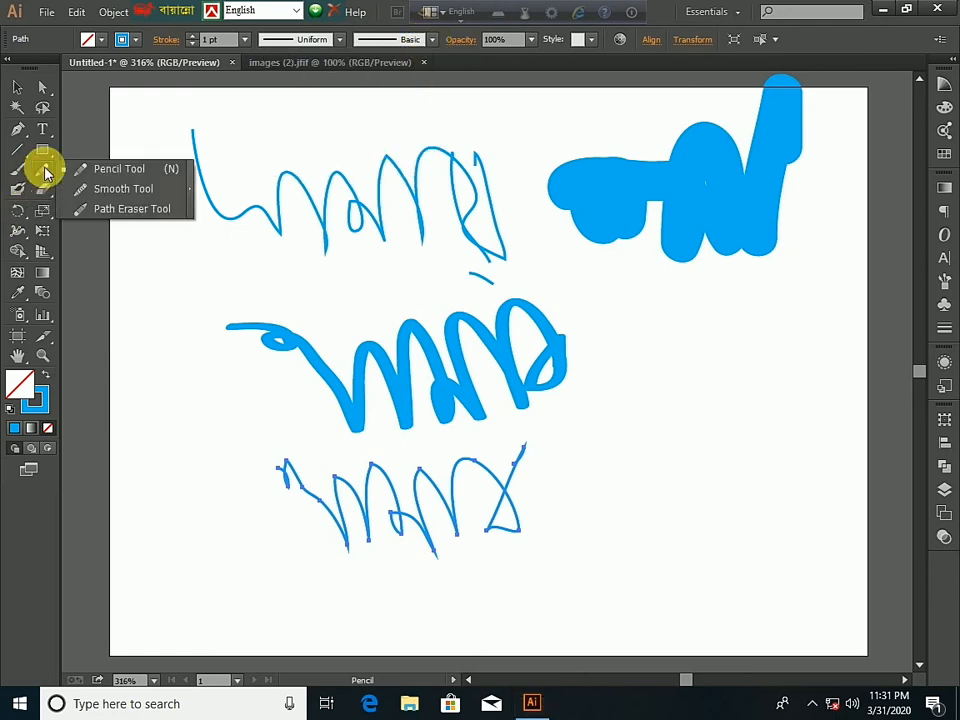
{"action": "mouse_move", "coordinate": [47, 172]}
{"action": "left_mouse_down"}
{"action": "mouse_move", "coordinate": [79, 214]}
{"action": "mouse_move", "coordinate": [35, 180]}
{"action": "left_mouse_up"}
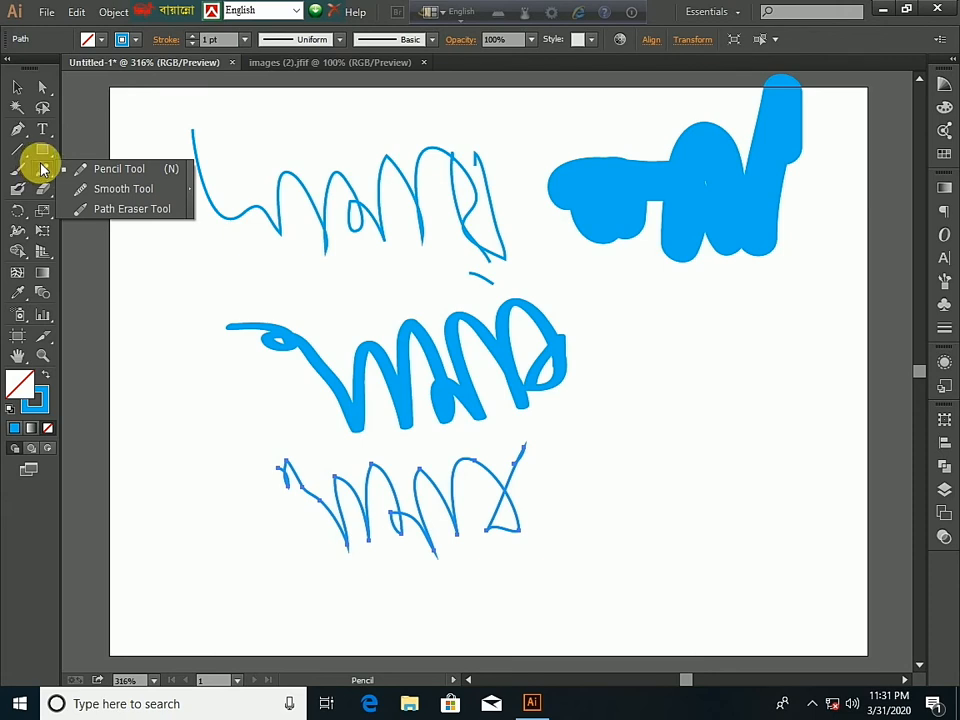
{"action": "mouse_move", "coordinate": [44, 171]}
{"action": "left_mouse_down"}
{"action": "mouse_move", "coordinate": [77, 176]}
{"action": "mouse_move", "coordinate": [90, 193]}
{"action": "mouse_move", "coordinate": [103, 178]}
{"action": "mouse_move", "coordinate": [127, 195]}
{"action": "mouse_move", "coordinate": [101, 175]}
{"action": "mouse_move", "coordinate": [99, 190]}
{"action": "mouse_move", "coordinate": [55, 186]}
{"action": "left_mouse_up"}
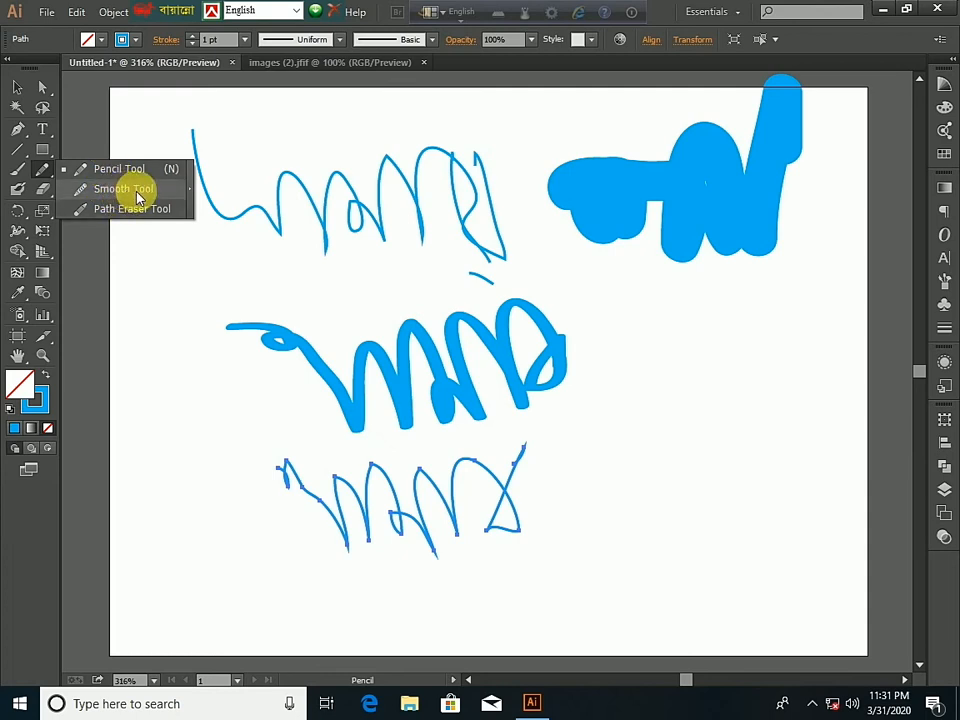
Step: Select all the pencil drawings and delete them to clear the artboard
{"action": "left_click", "coordinate": [17, 88]}
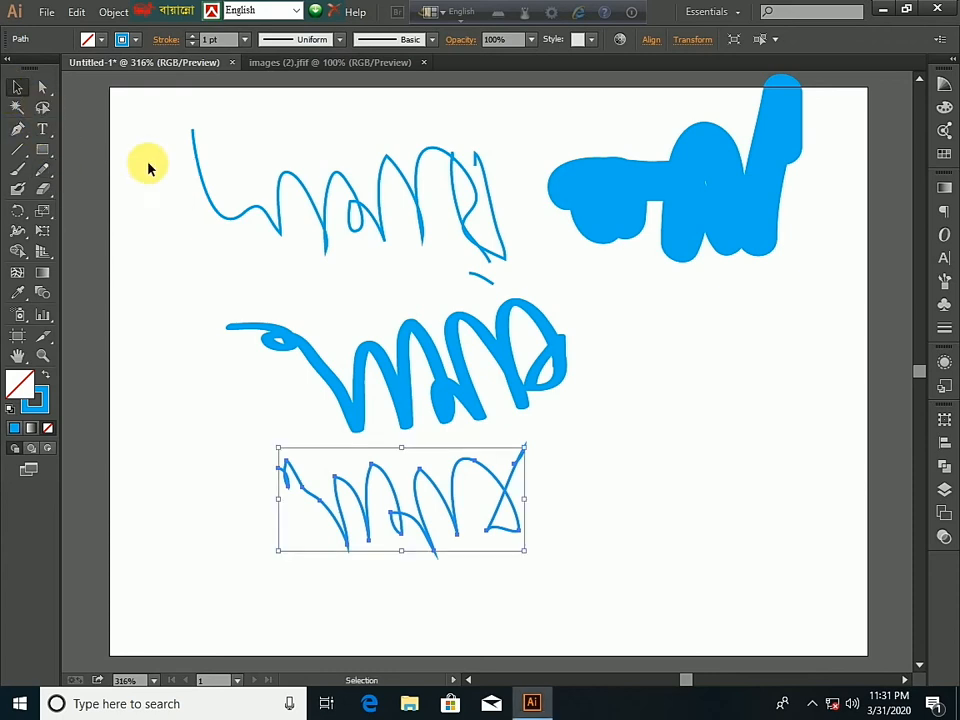
{"action": "mouse_move", "coordinate": [159, 124]}
{"action": "left_mouse_down"}
{"action": "mouse_move", "coordinate": [671, 381]}
{"action": "mouse_move", "coordinate": [782, 570]}
{"action": "mouse_move", "coordinate": [808, 596]}
{"action": "mouse_move", "coordinate": [707, 537]}
{"action": "left_mouse_up"}
{"action": "key", "text": "Delete"}
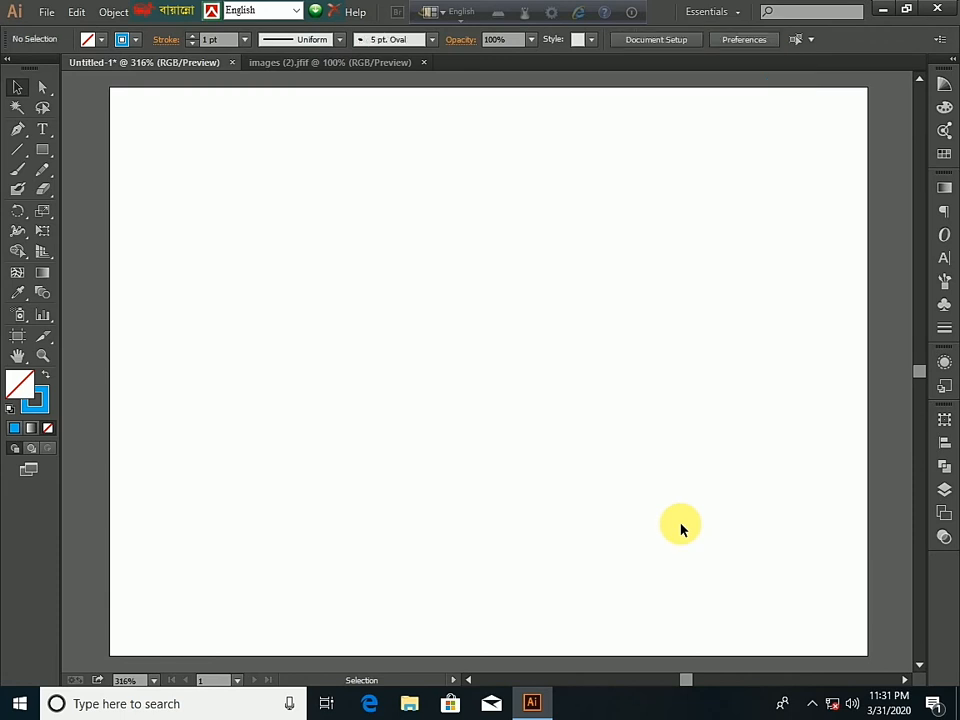
{"action": "key", "text": "y"}
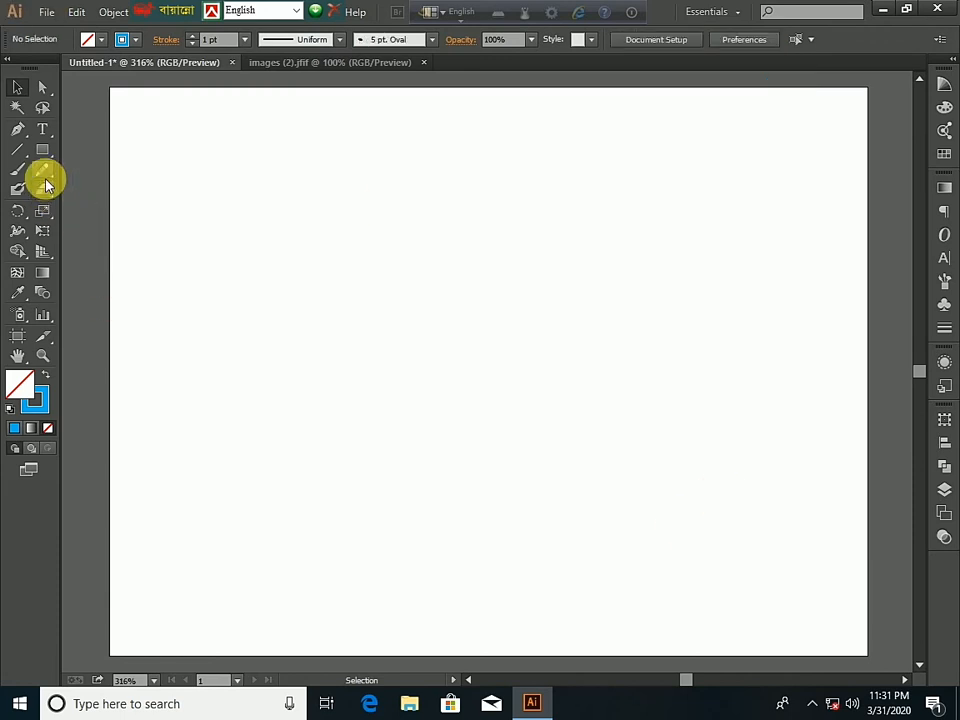
Step: Try freehand strokes with the Smooth tool on the empty artboard
{"action": "left_click_drag", "start_coordinate": [43, 176], "coordinate": [125, 196]}
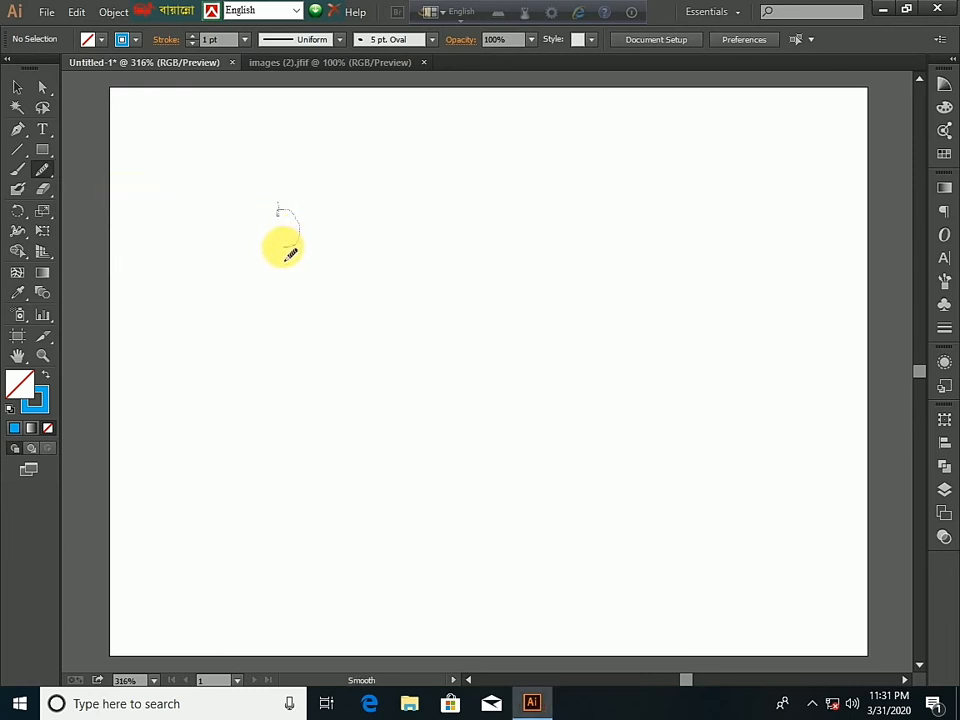
{"action": "left_click_drag", "start_coordinate": [287, 255], "coordinate": [318, 254]}
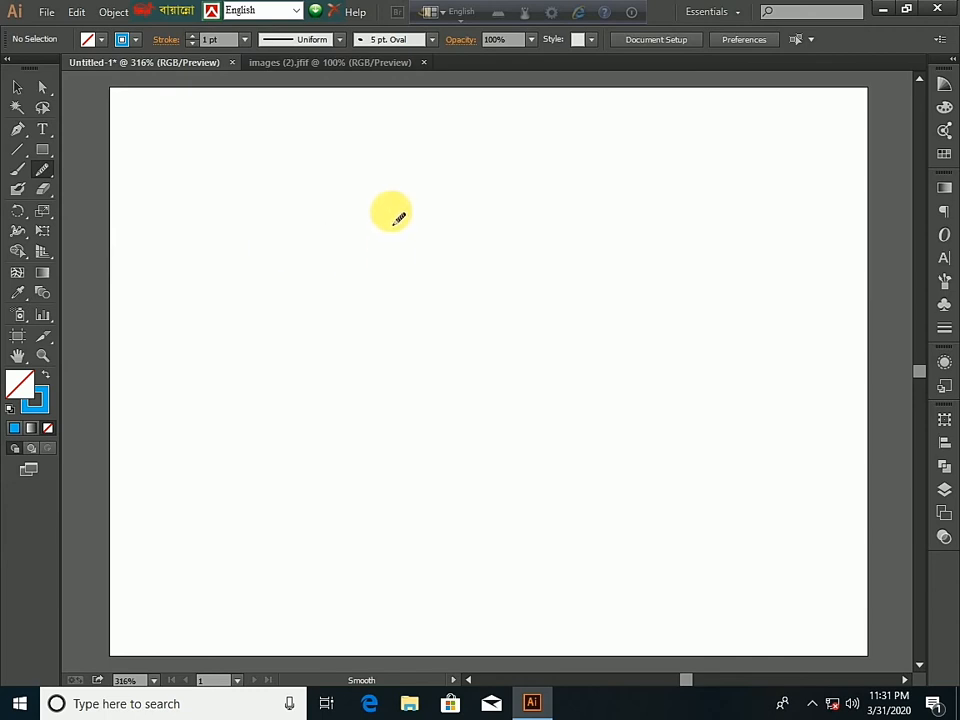
{"action": "mouse_move", "coordinate": [395, 220]}
{"action": "left_mouse_down"}
{"action": "mouse_move", "coordinate": [429, 269]}
{"action": "mouse_move", "coordinate": [443, 232]}
{"action": "mouse_move", "coordinate": [482, 320]}
{"action": "mouse_move", "coordinate": [515, 226]}
{"action": "mouse_move", "coordinate": [598, 291]}
{"action": "mouse_move", "coordinate": [641, 235]}
{"action": "mouse_move", "coordinate": [688, 237]}
{"action": "mouse_move", "coordinate": [700, 184]}
{"action": "mouse_move", "coordinate": [679, 277]}
{"action": "left_mouse_up"}
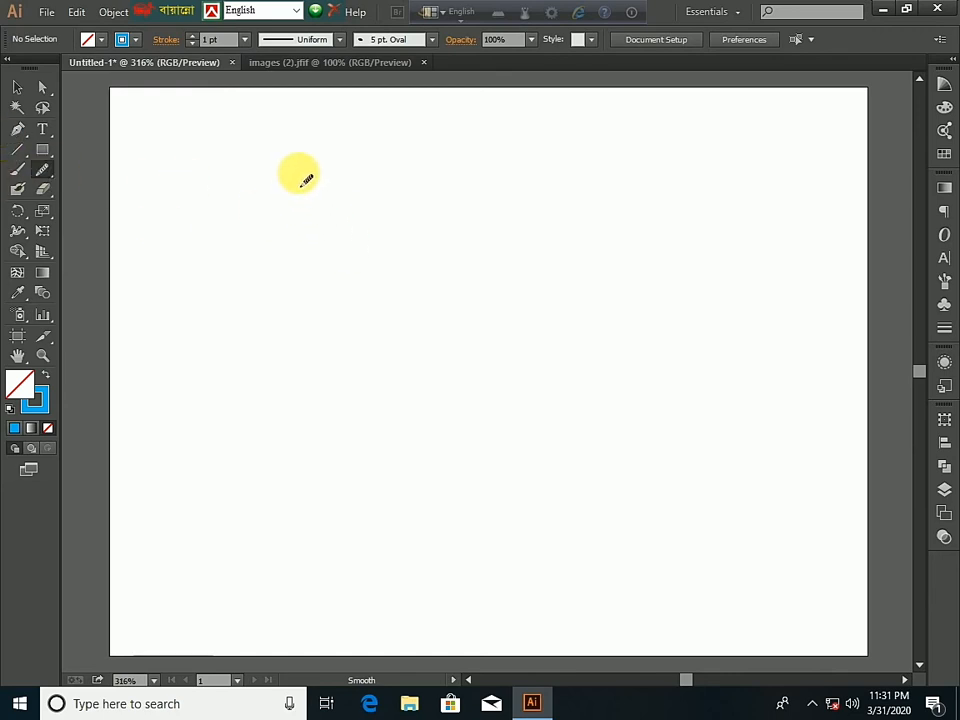
Step: Try Smooth tool strokes with the 15 pt. Round brush, and set the brush definition to Basic
{"action": "left_click", "coordinate": [427, 42]}
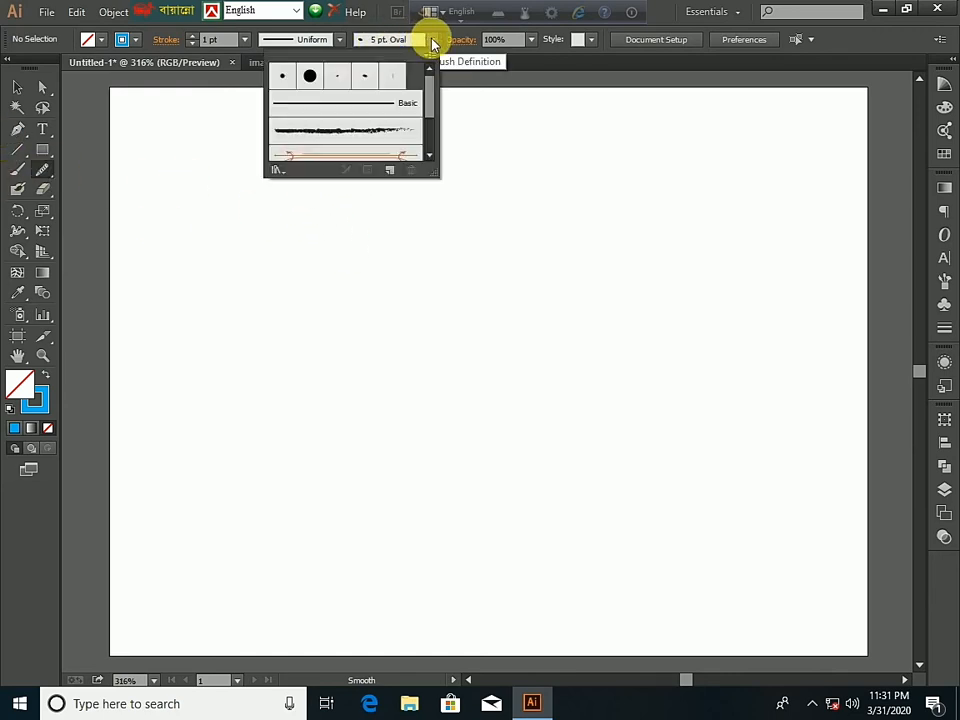
{"action": "left_click", "coordinate": [312, 77]}
{"action": "left_click", "coordinate": [330, 281]}
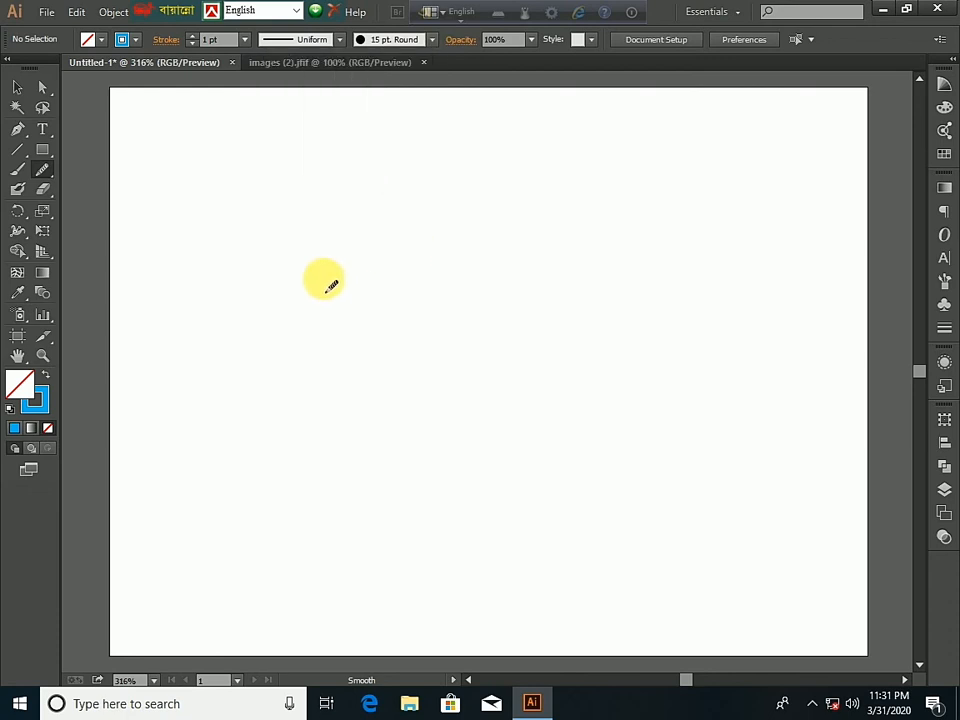
{"action": "mouse_move", "coordinate": [317, 245]}
{"action": "left_mouse_down"}
{"action": "mouse_move", "coordinate": [374, 353]}
{"action": "mouse_move", "coordinate": [435, 260]}
{"action": "mouse_move", "coordinate": [482, 372]}
{"action": "mouse_move", "coordinate": [527, 252]}
{"action": "mouse_move", "coordinate": [553, 297]}
{"action": "mouse_move", "coordinate": [609, 295]}
{"action": "mouse_move", "coordinate": [646, 235]}
{"action": "mouse_move", "coordinate": [705, 325]}
{"action": "mouse_move", "coordinate": [780, 195]}
{"action": "left_mouse_up"}
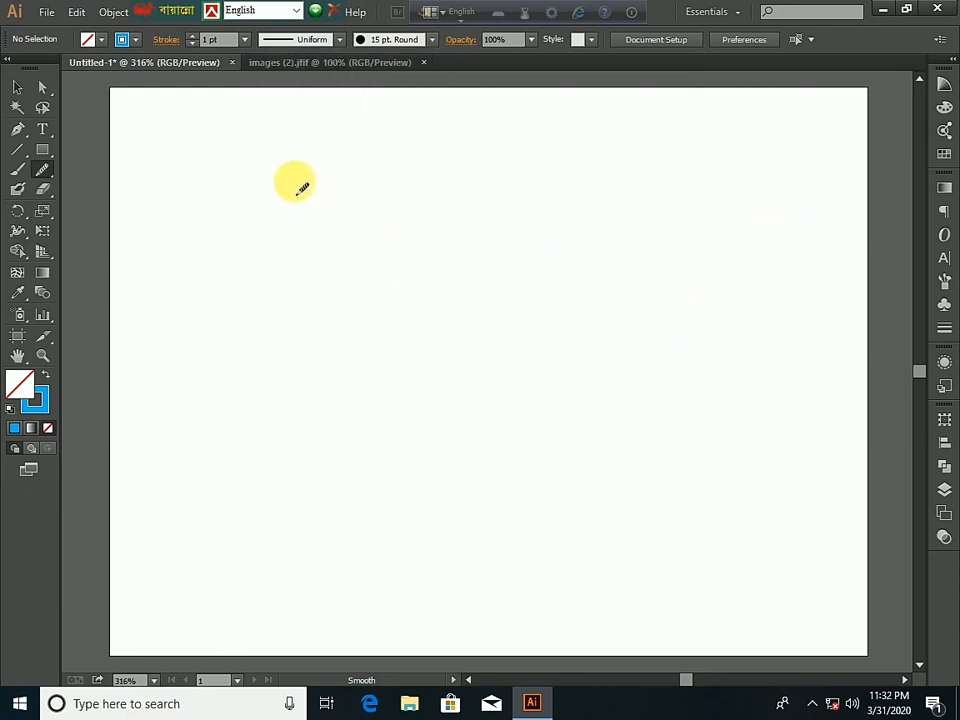
{"action": "mouse_move", "coordinate": [294, 180]}
{"action": "left_mouse_down"}
{"action": "mouse_move", "coordinate": [437, 156]}
{"action": "mouse_move", "coordinate": [521, 189]}
{"action": "mouse_move", "coordinate": [602, 197]}
{"action": "left_mouse_up"}
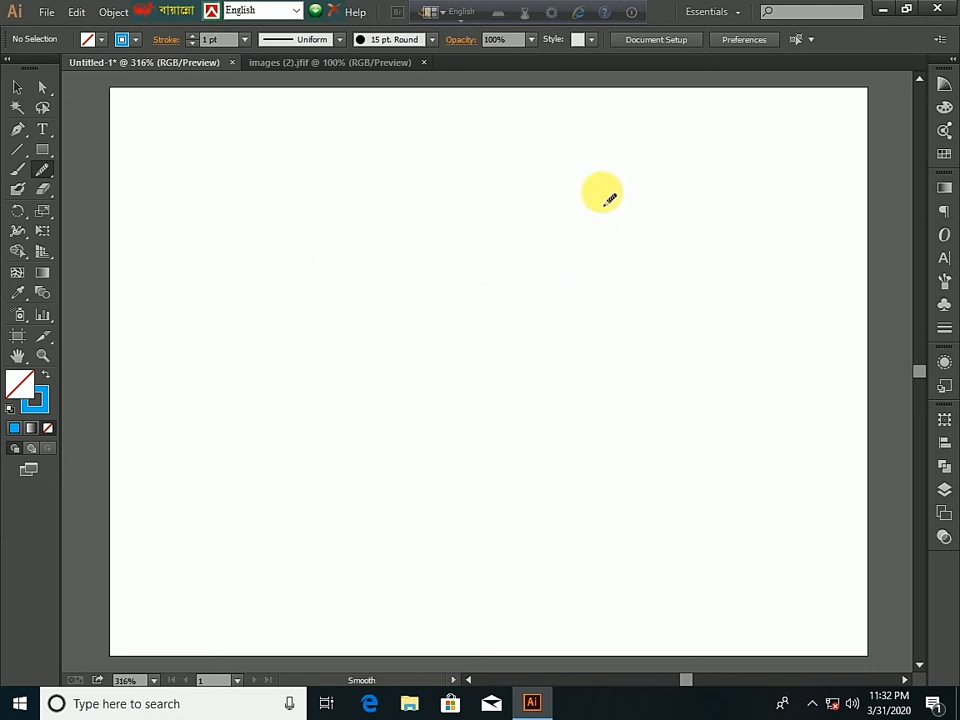
{"action": "left_click", "coordinate": [431, 40]}
{"action": "left_click", "coordinate": [355, 104]}
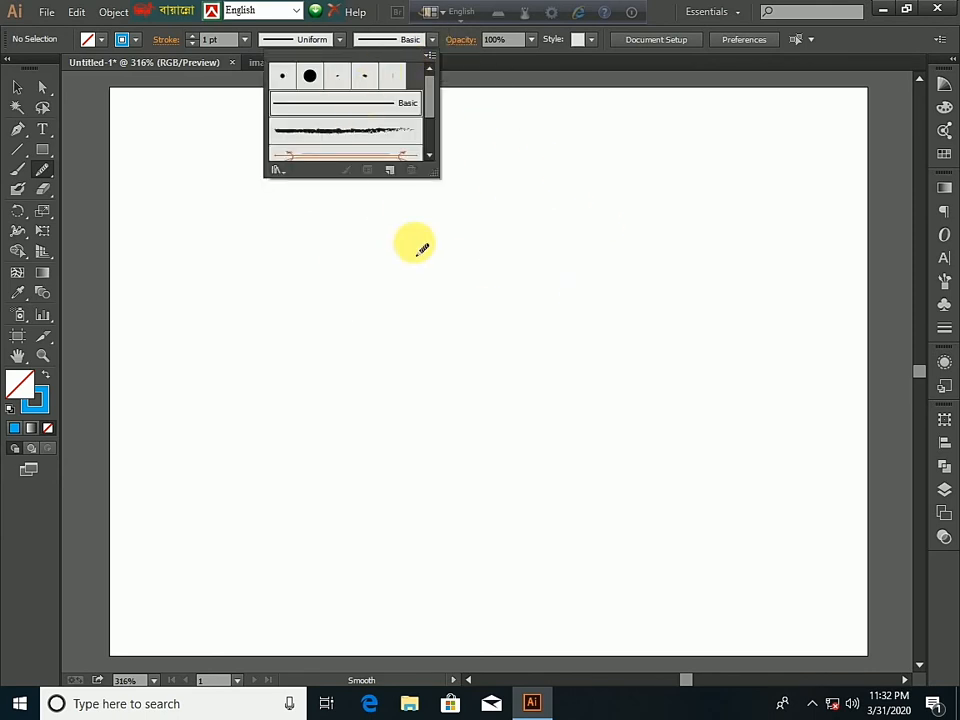
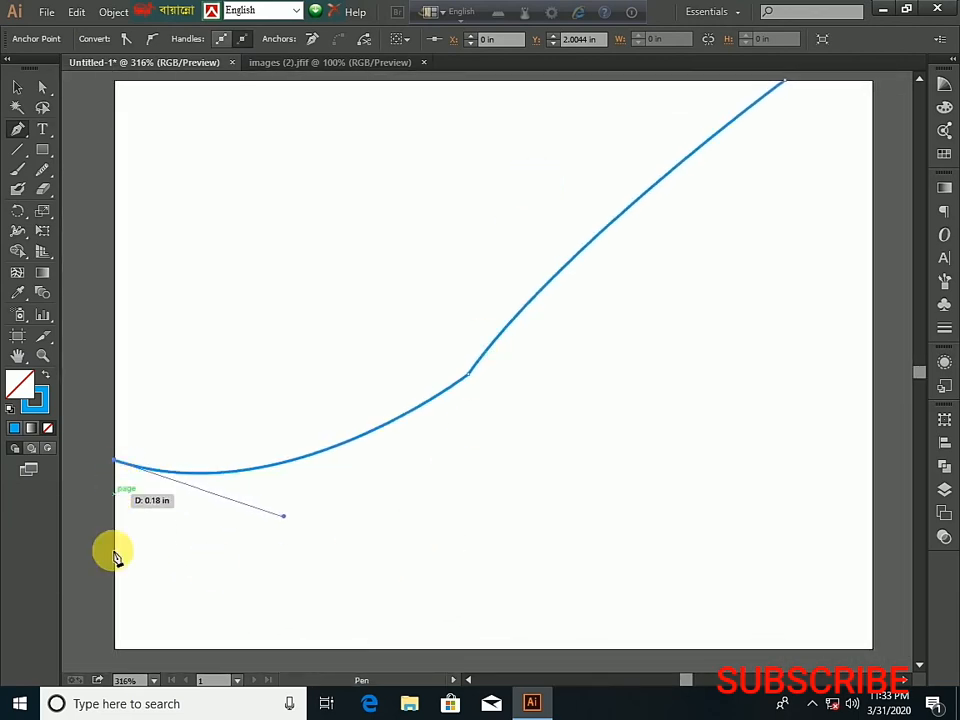
Step: Continue the pen path through the artboard's lower-left, lower-right and upper-right corners and close it at its starting point on the upper edge
{"action": "left_click", "coordinate": [115, 650]}
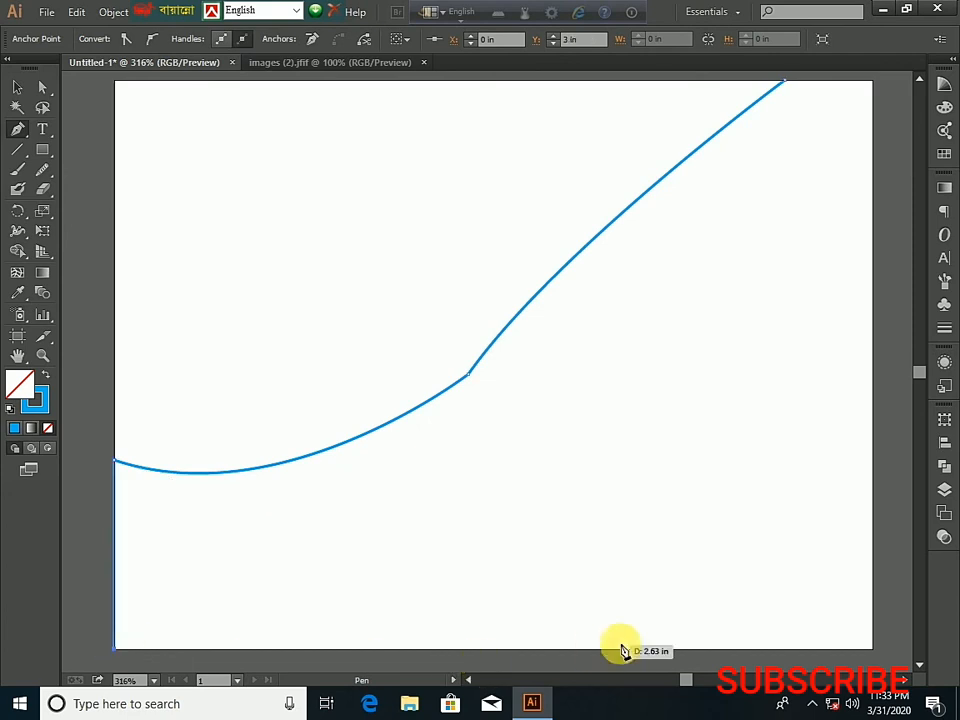
{"action": "left_click", "coordinate": [874, 652]}
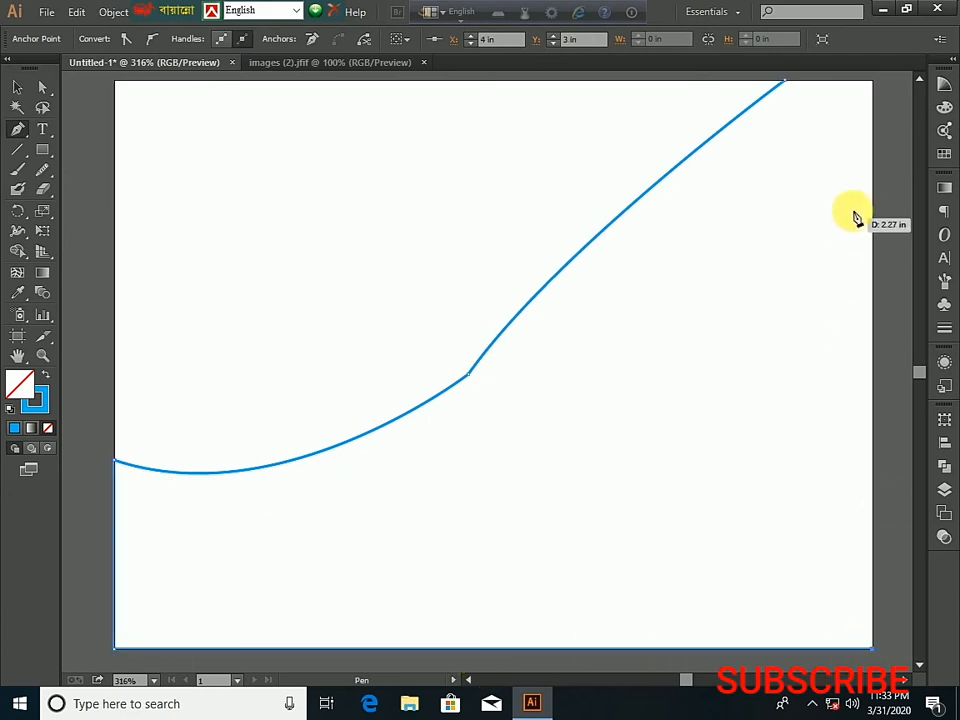
{"action": "left_click", "coordinate": [873, 82]}
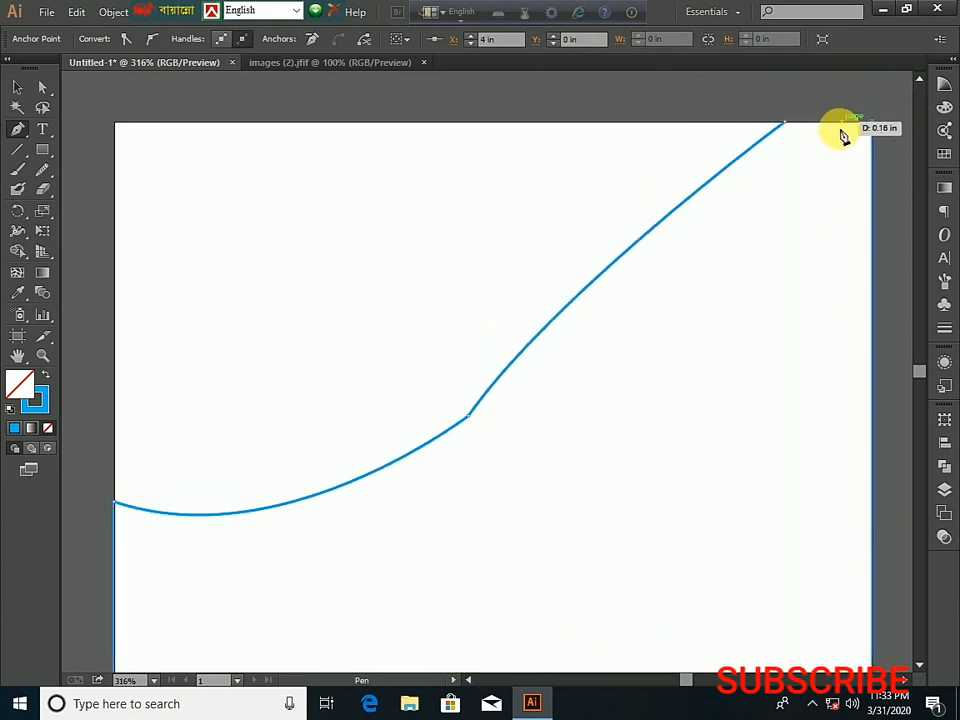
{"action": "left_click", "coordinate": [784, 123]}
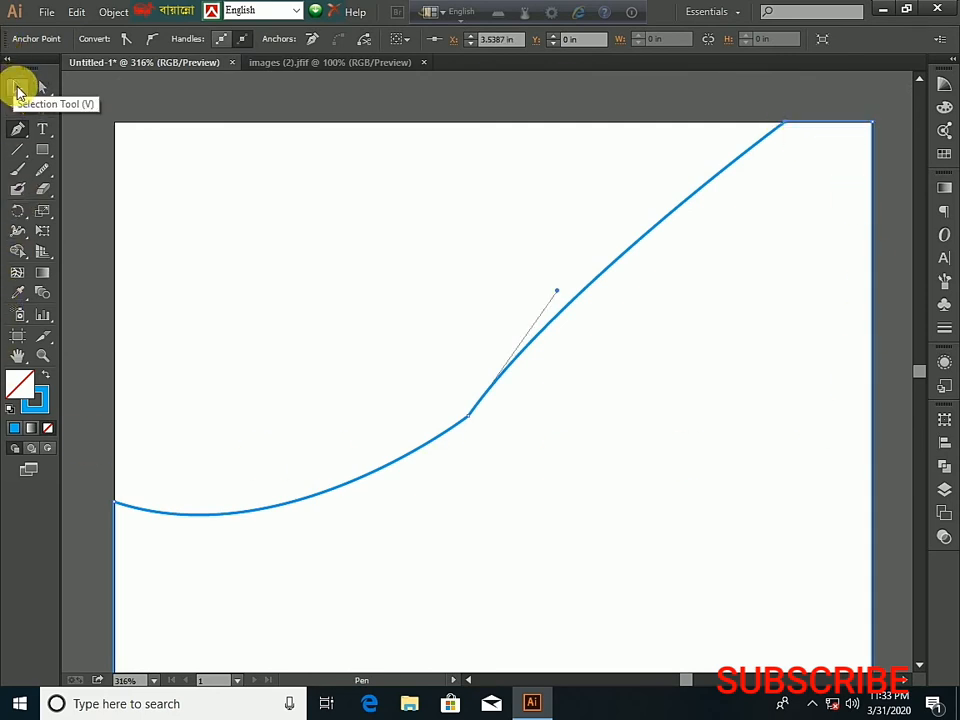
Step: Select the closed pen shape and set its stroke color to None
{"action": "left_click", "coordinate": [18, 92]}
{"action": "left_click", "coordinate": [302, 342]}
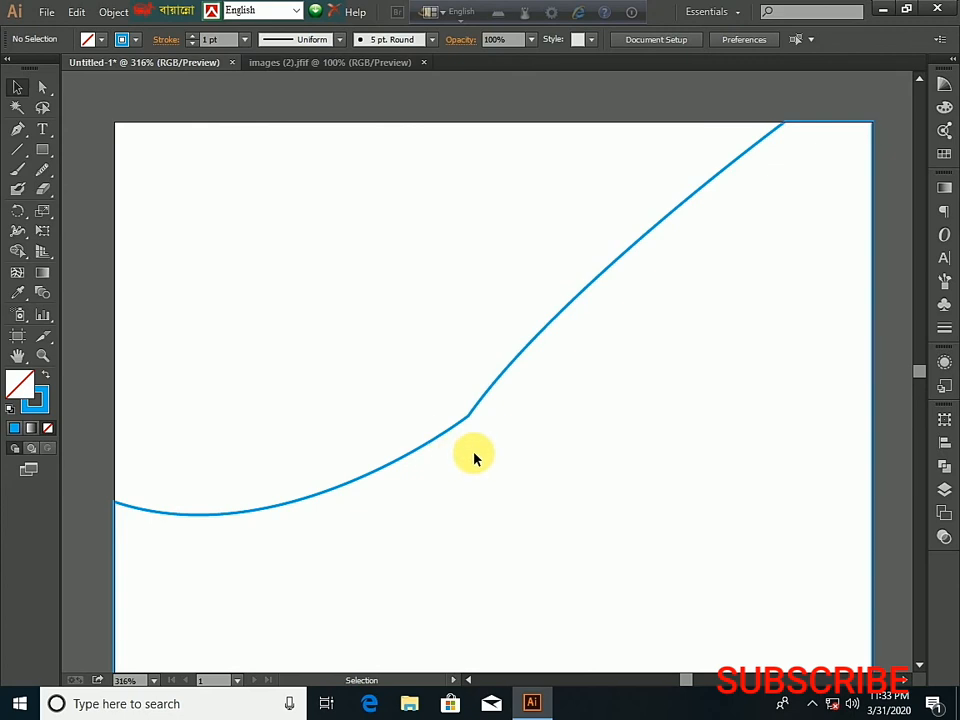
{"action": "left_click", "coordinate": [472, 418]}
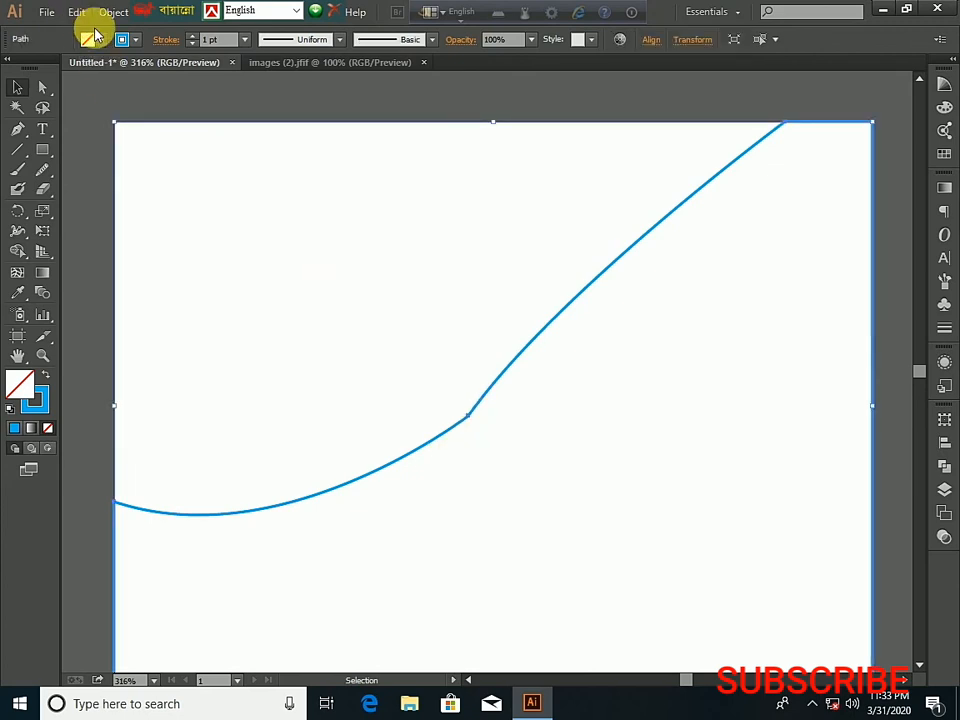
{"action": "left_click", "coordinate": [137, 41]}
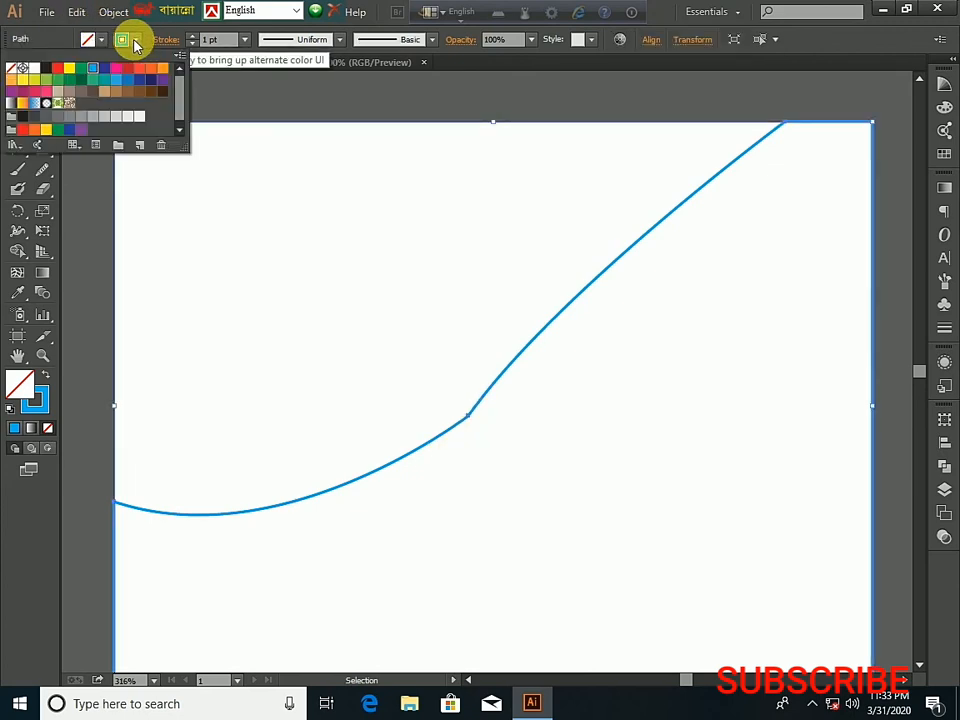
{"action": "left_click", "coordinate": [17, 70]}
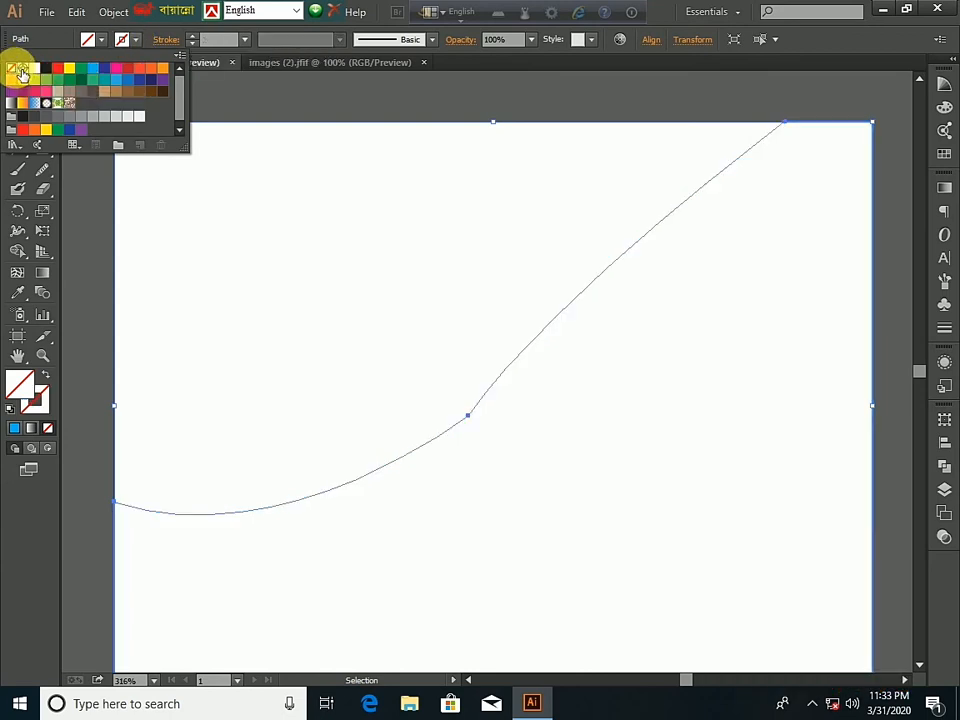
Step: Fill the closed pen shape with the light blue swatch
{"action": "left_click", "coordinate": [95, 40]}
{"action": "left_click", "coordinate": [95, 40]}
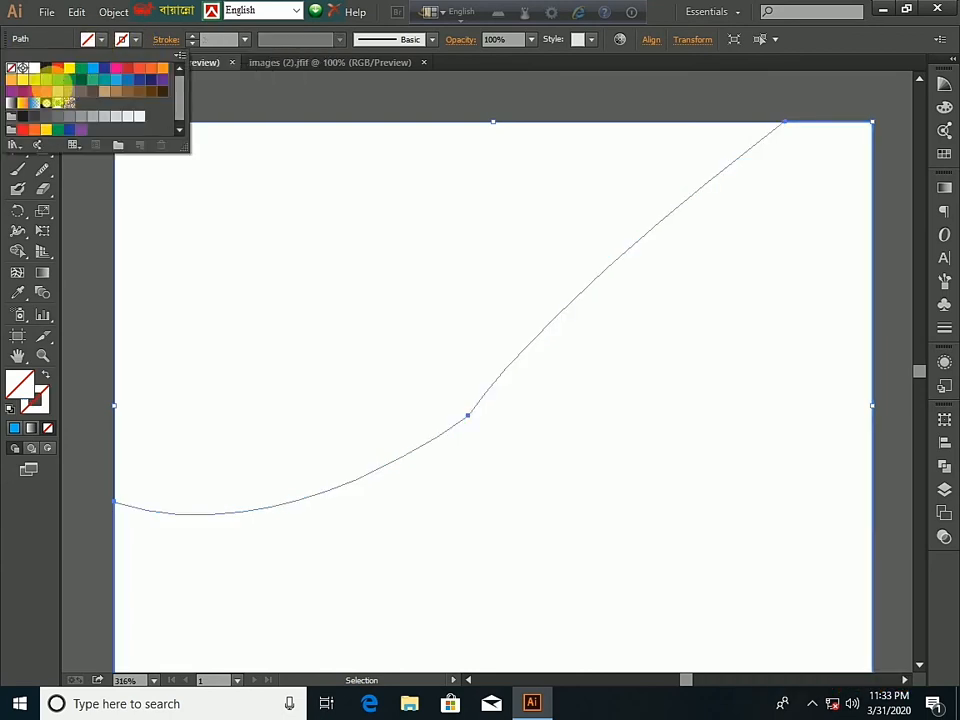
{"action": "left_click", "coordinate": [103, 77]}
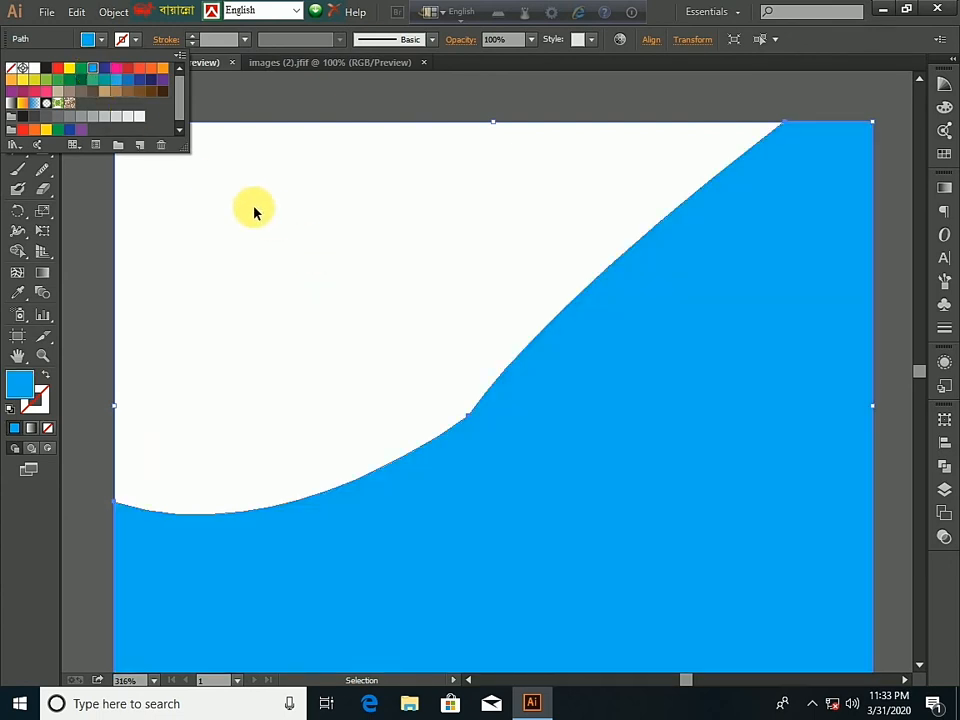
{"action": "left_click", "coordinate": [185, 230]}
{"action": "scroll", "coordinate": [443, 283], "scroll_direction": "down", "scroll_amount": 3}
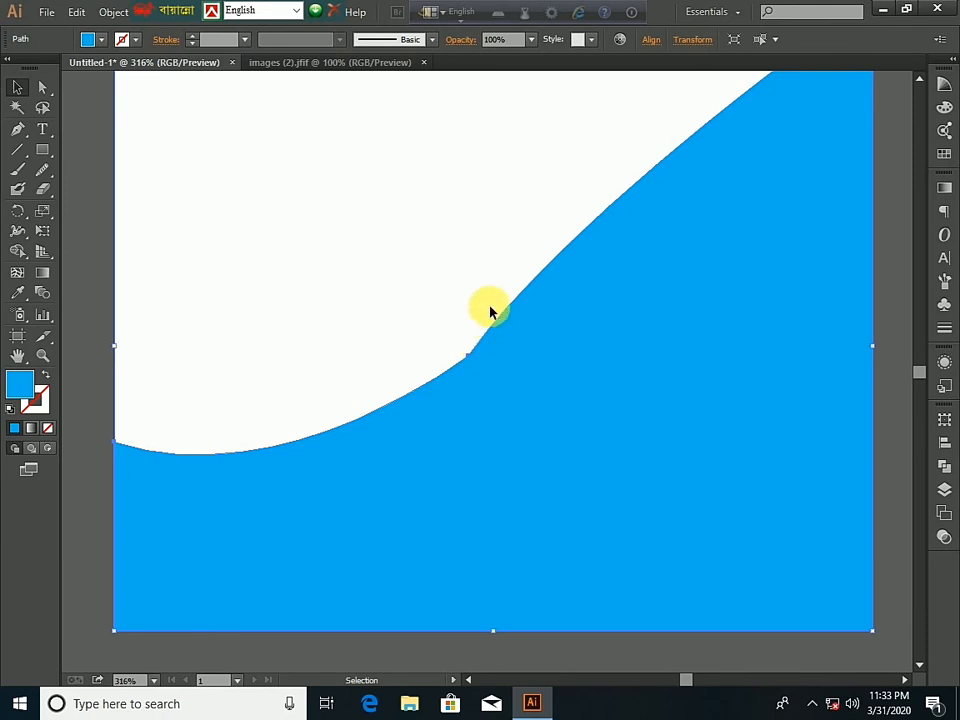
Step: Round the sharp junction in the blue shape's curved edge and even out the curve on both sides with the Smooth tool
{"action": "left_click", "coordinate": [467, 359]}
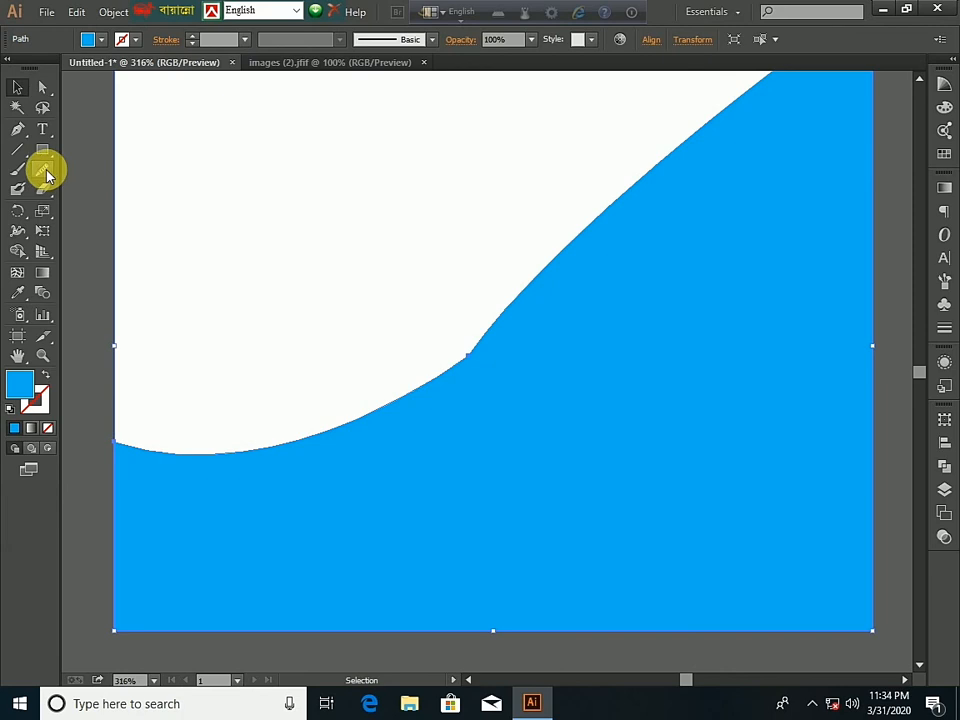
{"action": "left_click_drag", "start_coordinate": [47, 175], "coordinate": [108, 194]}
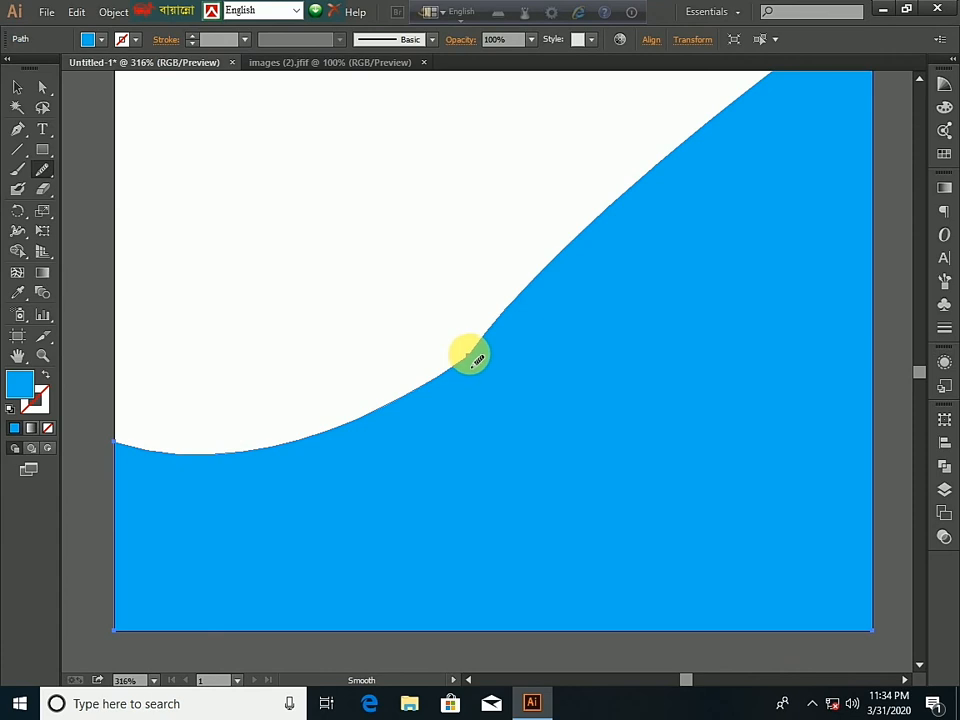
{"action": "mouse_move", "coordinate": [472, 358]}
{"action": "left_mouse_down"}
{"action": "mouse_move", "coordinate": [476, 377]}
{"action": "mouse_move", "coordinate": [465, 349]}
{"action": "mouse_move", "coordinate": [450, 378]}
{"action": "mouse_move", "coordinate": [465, 347]}
{"action": "mouse_move", "coordinate": [480, 368]}
{"action": "left_mouse_up"}
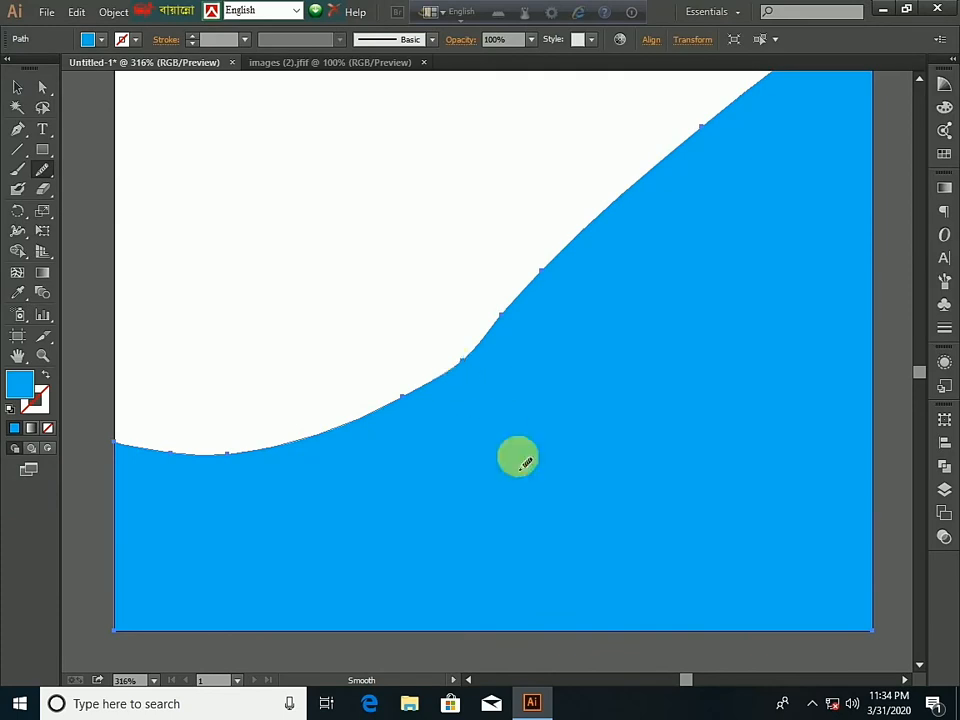
{"action": "mouse_move", "coordinate": [462, 358]}
{"action": "left_mouse_down"}
{"action": "mouse_move", "coordinate": [456, 364]}
{"action": "mouse_move", "coordinate": [471, 381]}
{"action": "left_mouse_up"}
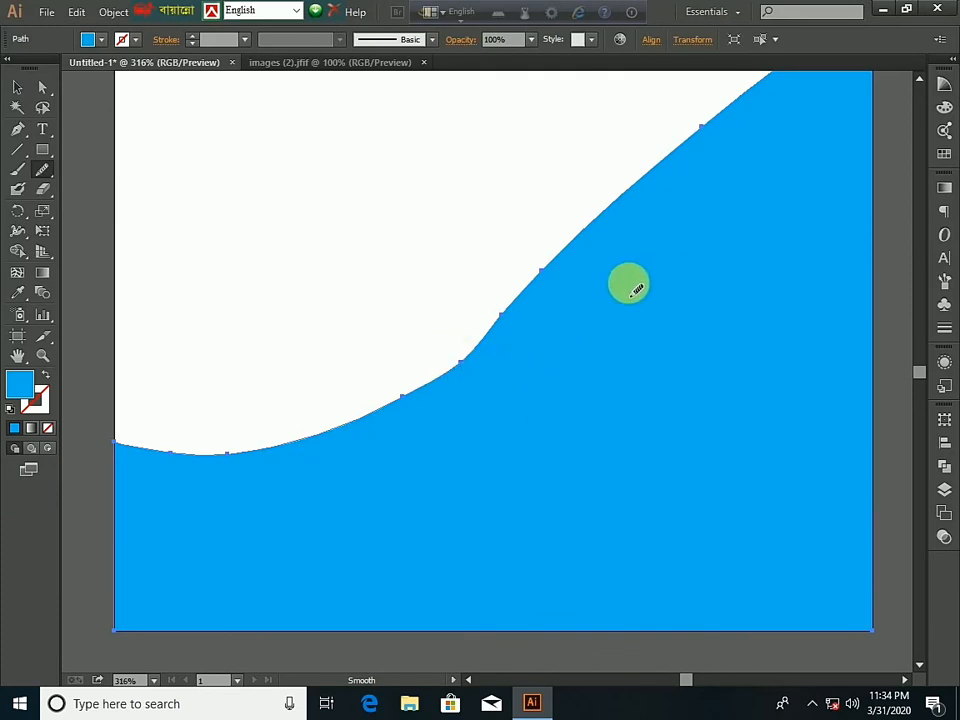
{"action": "mouse_move", "coordinate": [501, 316]}
{"action": "left_mouse_down"}
{"action": "mouse_move", "coordinate": [540, 343]}
{"action": "mouse_move", "coordinate": [470, 366]}
{"action": "mouse_move", "coordinate": [446, 358]}
{"action": "left_mouse_up"}
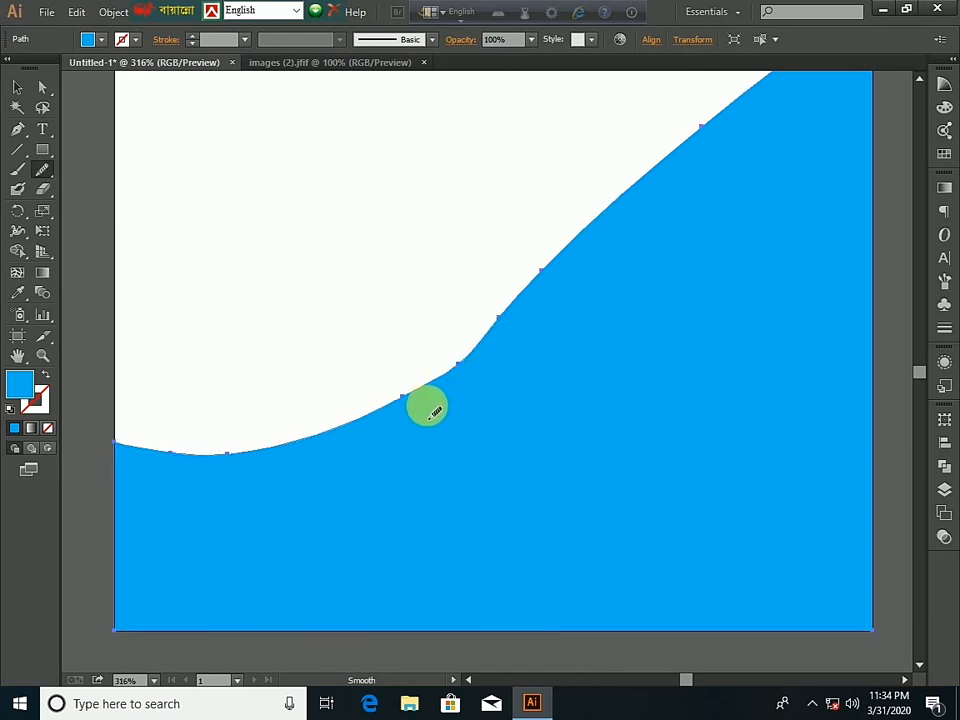
{"action": "mouse_move", "coordinate": [405, 399]}
{"action": "left_mouse_down"}
{"action": "mouse_move", "coordinate": [380, 371]}
{"action": "mouse_move", "coordinate": [401, 402]}
{"action": "left_mouse_up"}
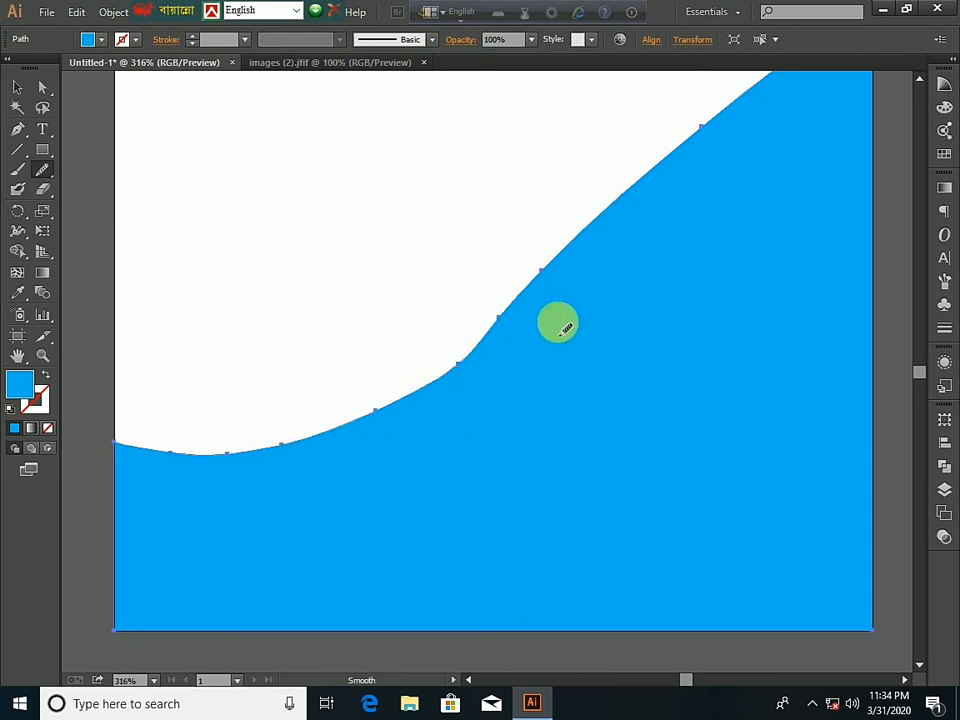
{"action": "mouse_move", "coordinate": [536, 246]}
{"action": "left_mouse_down"}
{"action": "mouse_move", "coordinate": [632, 274]}
{"action": "mouse_move", "coordinate": [696, 129]}
{"action": "mouse_move", "coordinate": [680, 163]}
{"action": "left_mouse_up"}
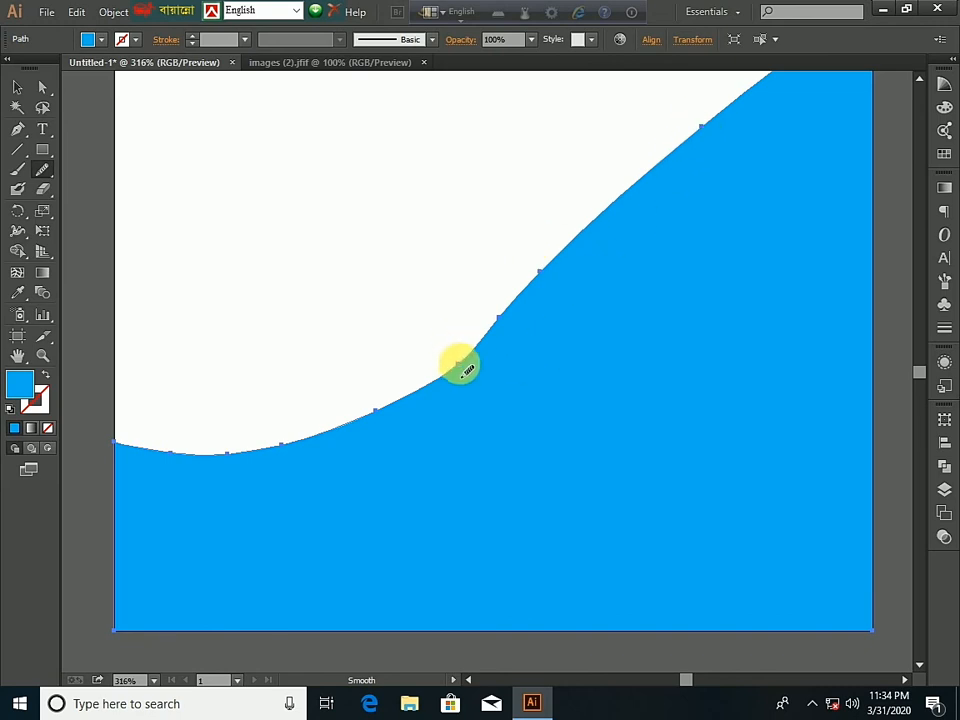
{"action": "key", "text": "space"}
{"action": "scroll", "coordinate": [478, 350], "scroll_direction": "down", "scroll_amount": 3}
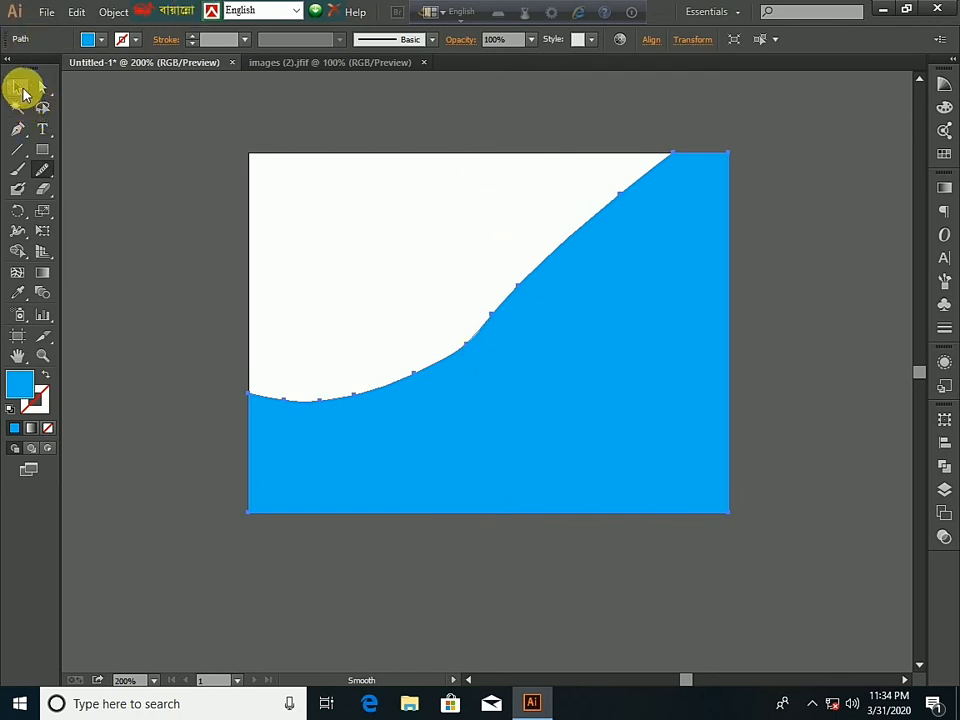
Step: Delete the blue curved shape and draw a blue rectangle above and left of the artboard's centre
{"action": "left_click", "coordinate": [28, 95]}
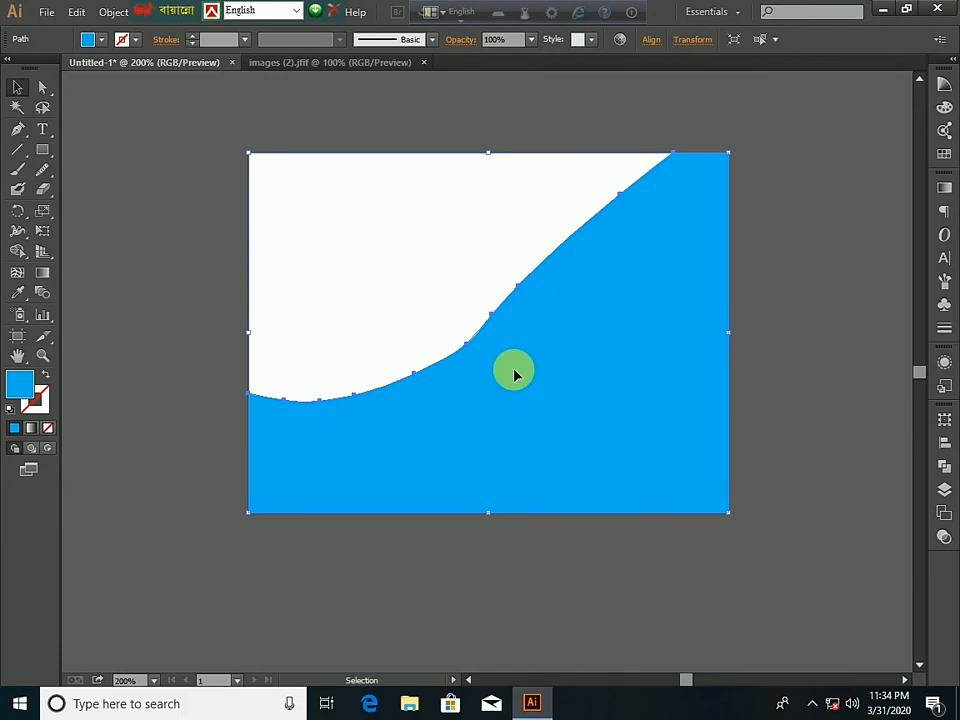
{"action": "key", "text": "Delete"}
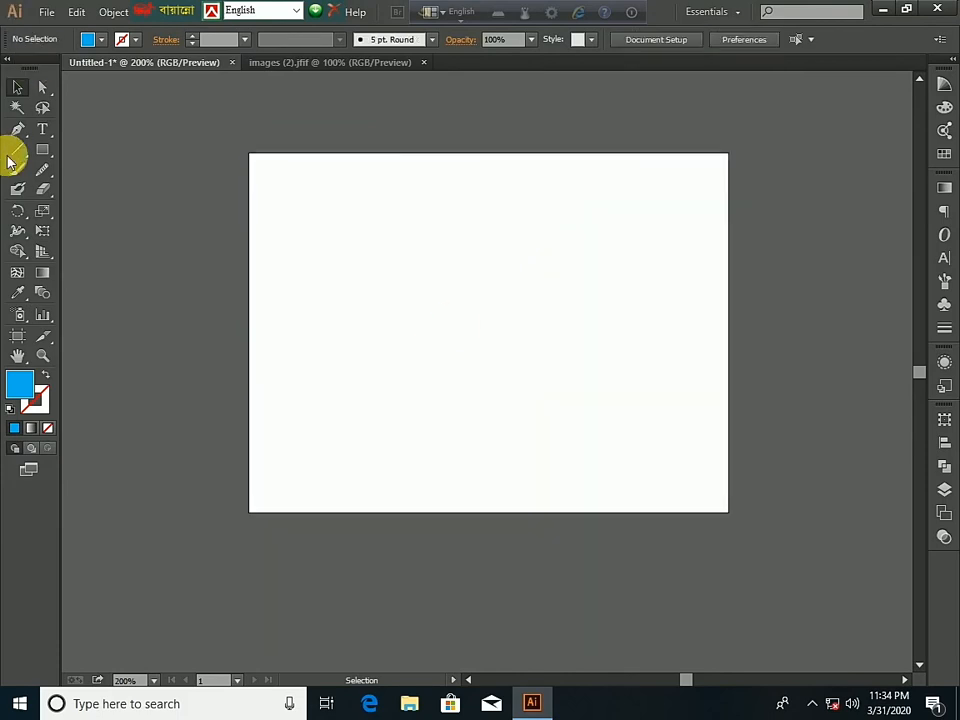
{"action": "left_click", "coordinate": [40, 147]}
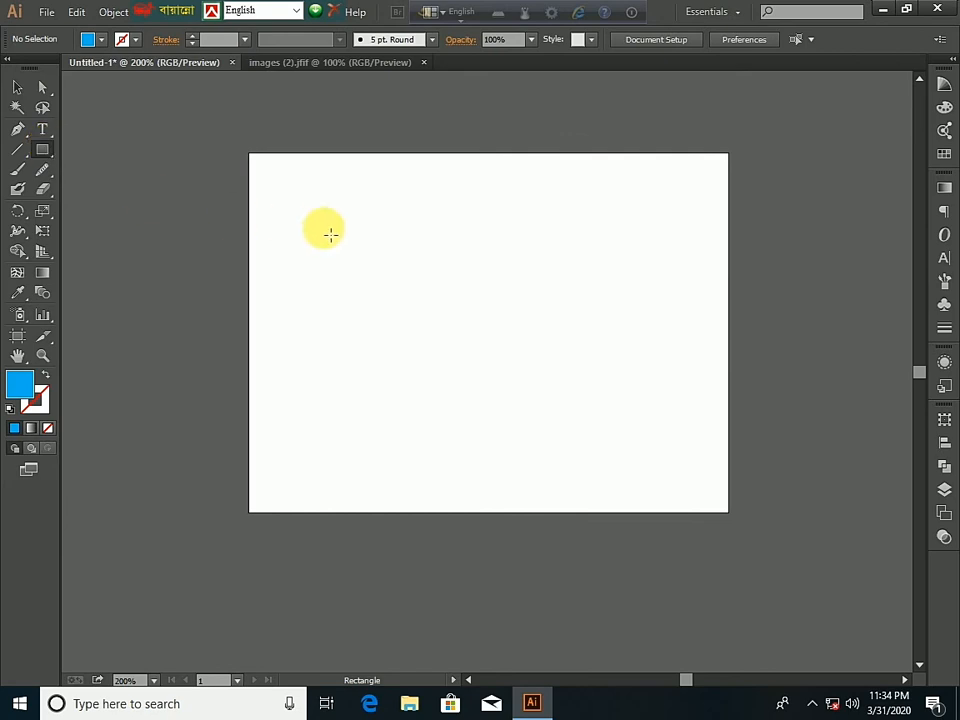
{"action": "left_click_drag", "start_coordinate": [344, 217], "coordinate": [529, 343]}
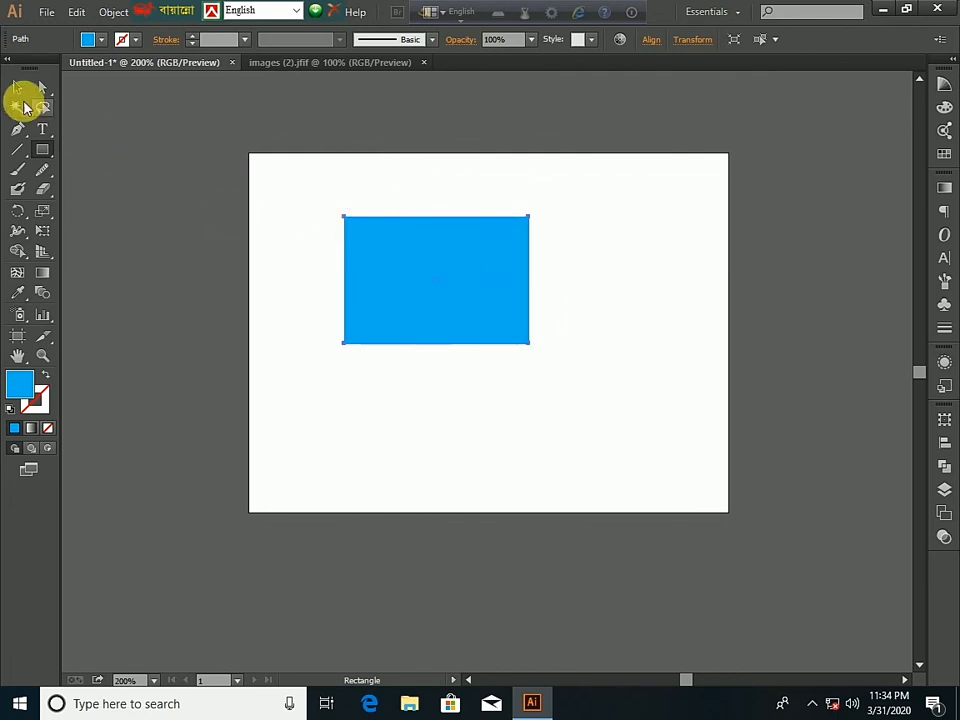
Step: Round the blue rectangle's corners and smooth its upper edge with Smooth tool strokes along its outline
{"action": "left_click", "coordinate": [41, 175]}
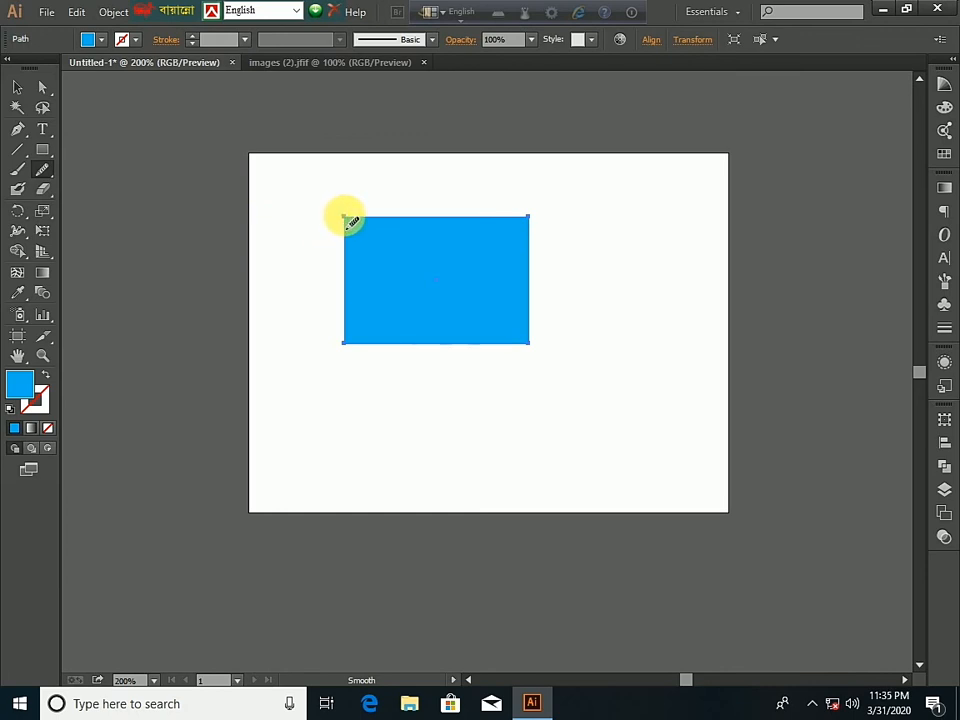
{"action": "mouse_move", "coordinate": [360, 234]}
{"action": "left_mouse_down"}
{"action": "mouse_move", "coordinate": [385, 268]}
{"action": "mouse_move", "coordinate": [395, 245]}
{"action": "mouse_move", "coordinate": [517, 238]}
{"action": "mouse_move", "coordinate": [534, 235]}
{"action": "mouse_move", "coordinate": [531, 225]}
{"action": "mouse_move", "coordinate": [524, 255]}
{"action": "mouse_move", "coordinate": [524, 247]}
{"action": "mouse_move", "coordinate": [534, 354]}
{"action": "mouse_move", "coordinate": [509, 347]}
{"action": "mouse_move", "coordinate": [539, 385]}
{"action": "mouse_move", "coordinate": [359, 366]}
{"action": "mouse_move", "coordinate": [332, 354]}
{"action": "mouse_move", "coordinate": [527, 345]}
{"action": "left_mouse_up"}
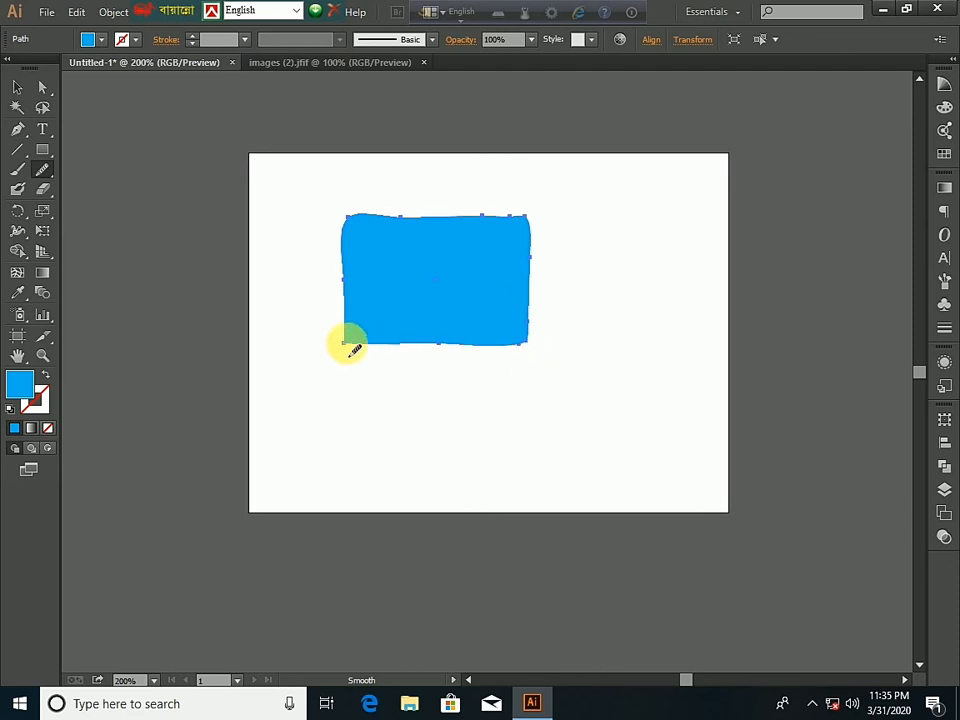
{"action": "mouse_move", "coordinate": [346, 345]}
{"action": "left_mouse_down"}
{"action": "mouse_move", "coordinate": [390, 285]}
{"action": "mouse_move", "coordinate": [401, 224]}
{"action": "left_mouse_up"}
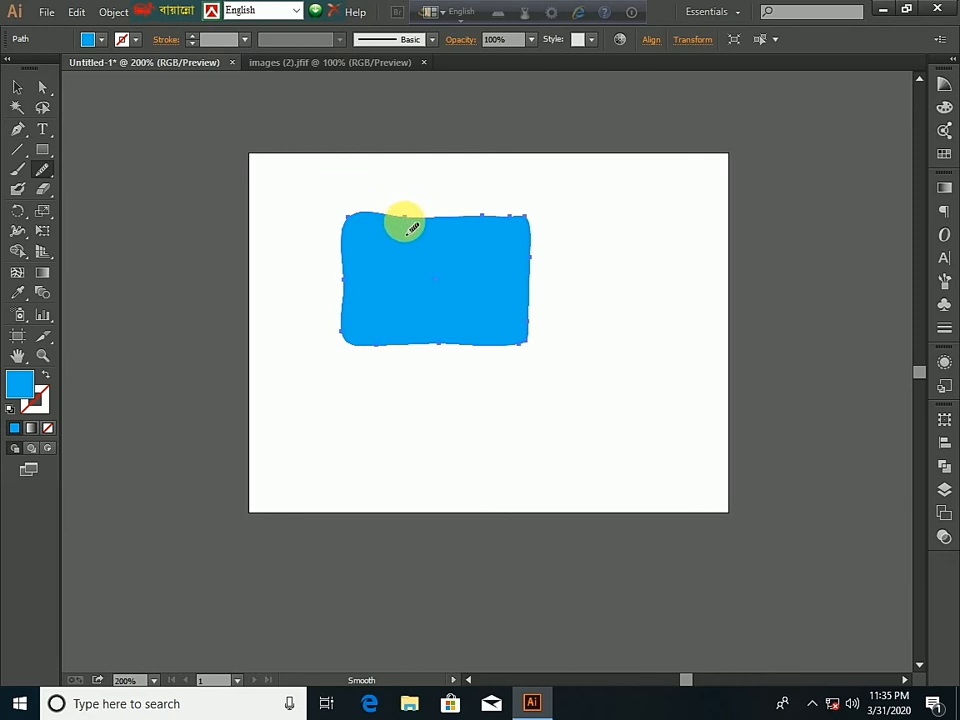
{"action": "mouse_move", "coordinate": [425, 216]}
{"action": "left_mouse_down"}
{"action": "mouse_move", "coordinate": [461, 245]}
{"action": "mouse_move", "coordinate": [482, 214]}
{"action": "left_mouse_up"}
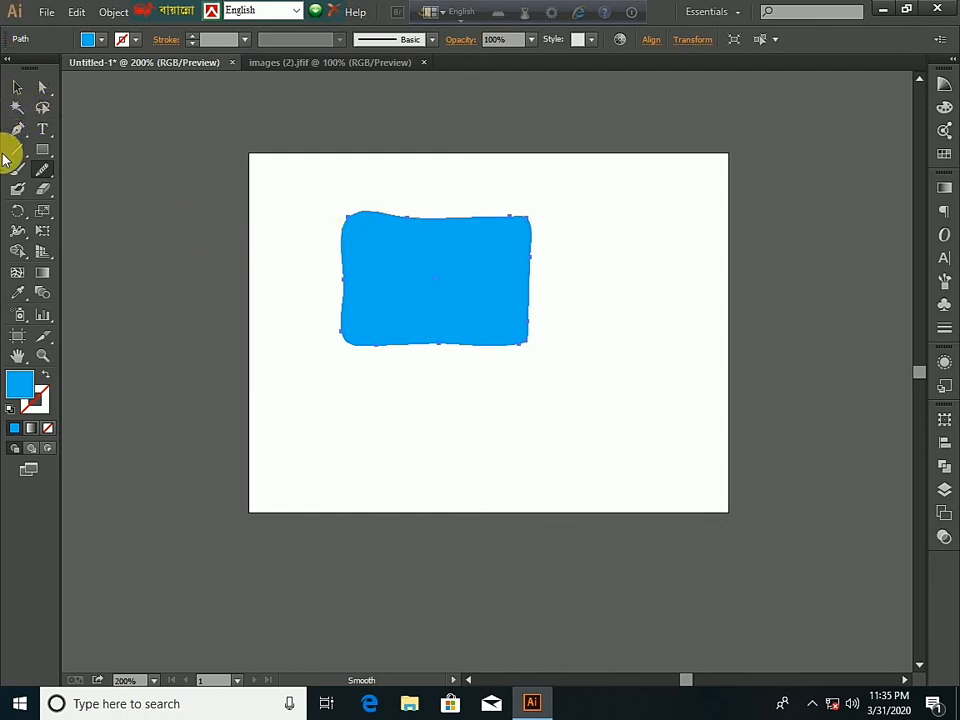
{"action": "left_click_drag", "start_coordinate": [364, 234], "coordinate": [358, 224]}
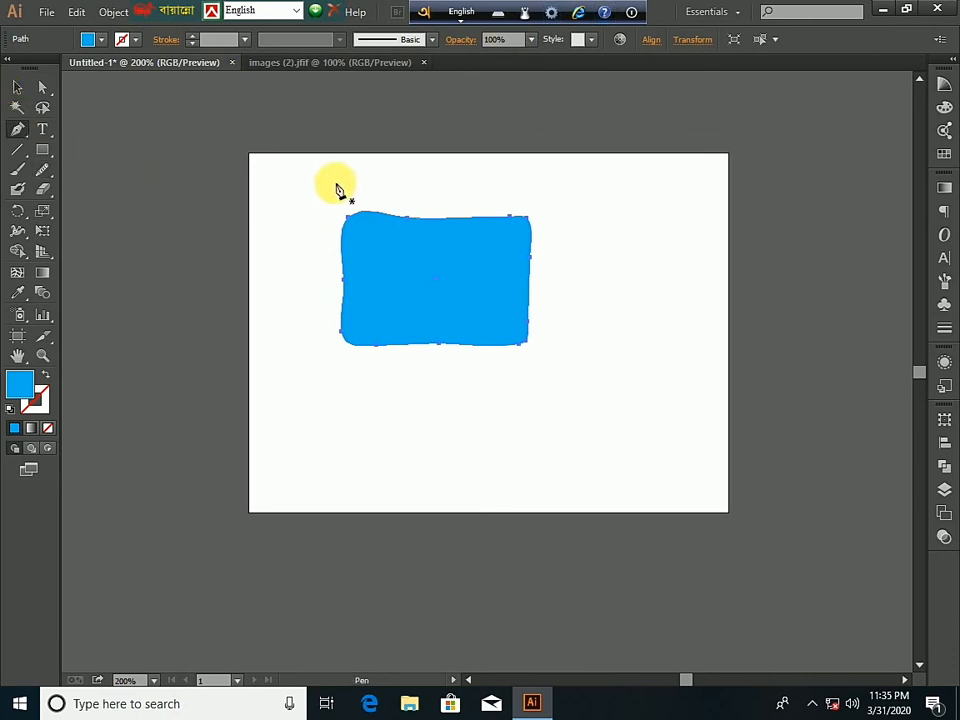
{"action": "left_click", "coordinate": [454, 302]}
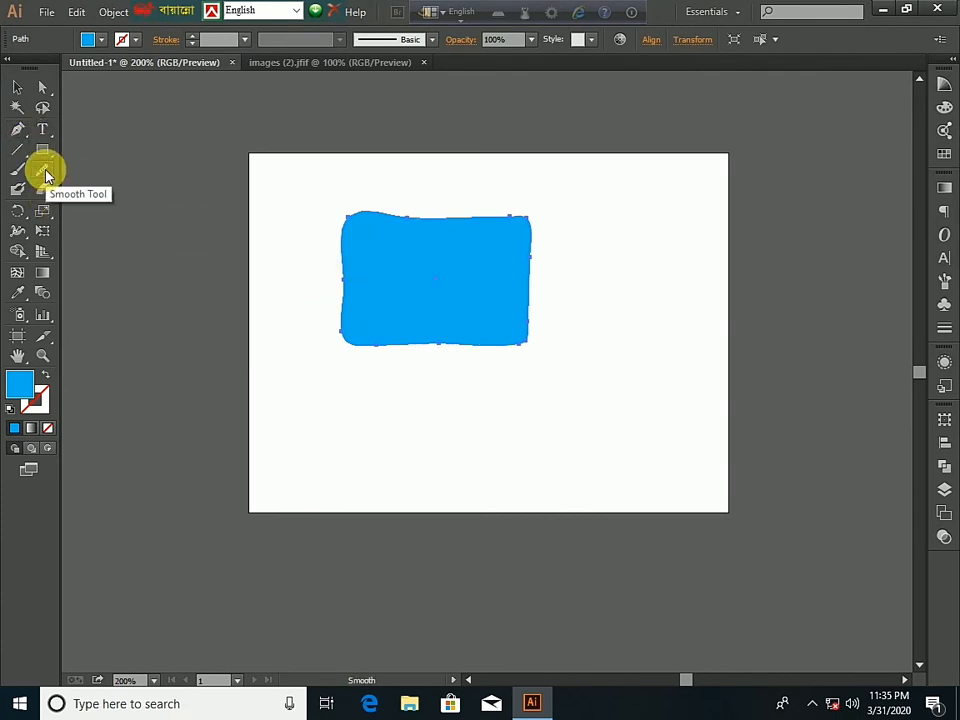
{"action": "left_click", "coordinate": [44, 175]}
{"action": "left_click", "coordinate": [413, 274]}
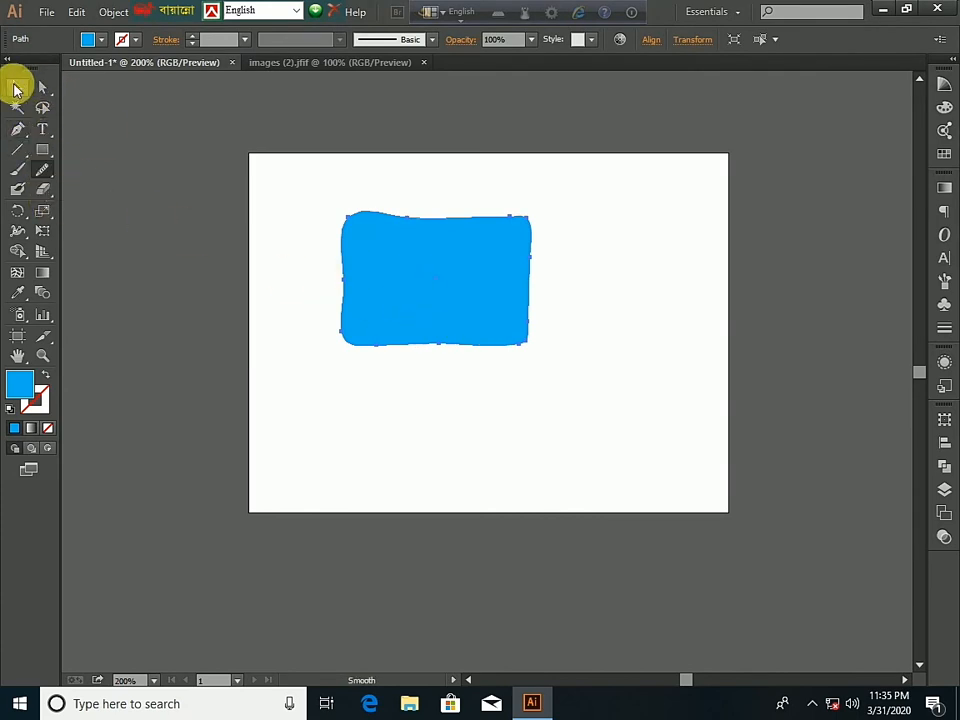
Step: Delete the smoothed blue rectangle from the artboard
{"action": "left_click", "coordinate": [16, 88]}
{"action": "left_click", "coordinate": [371, 286]}
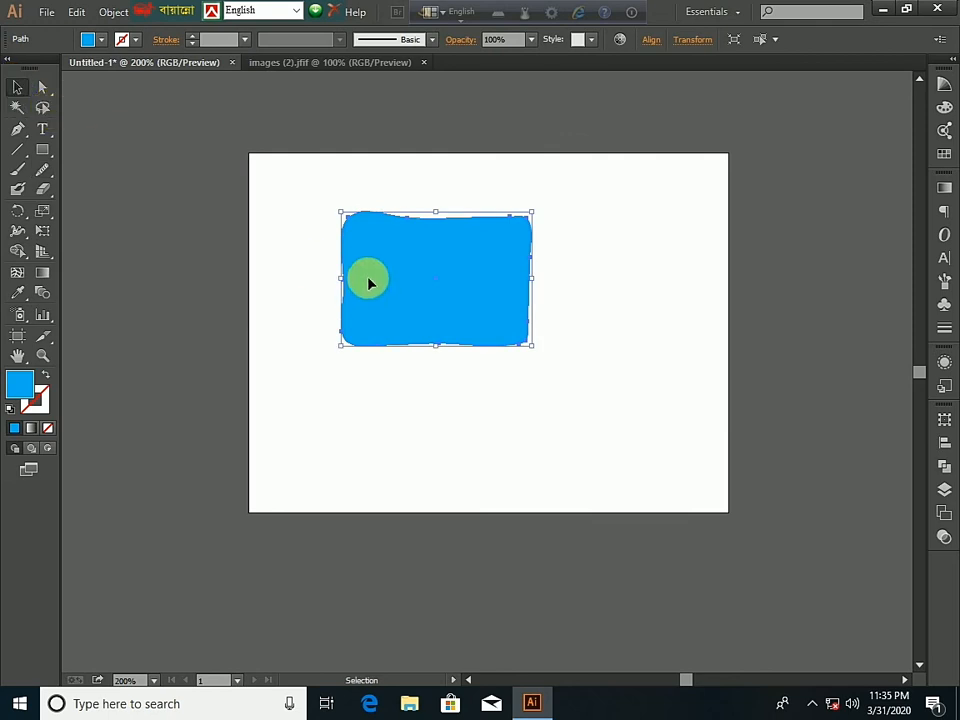
{"action": "key", "text": "Delete"}
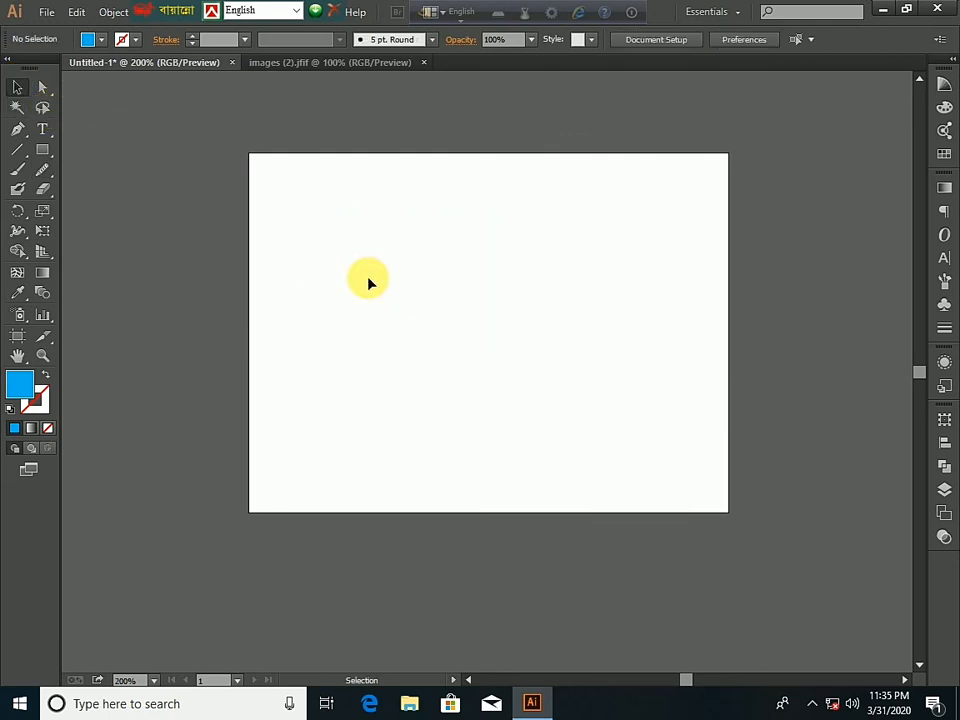
Step: Try a freehand looped zigzag across the artboard with the Pencil tool, and delete it
{"action": "left_click", "coordinate": [44, 177]}
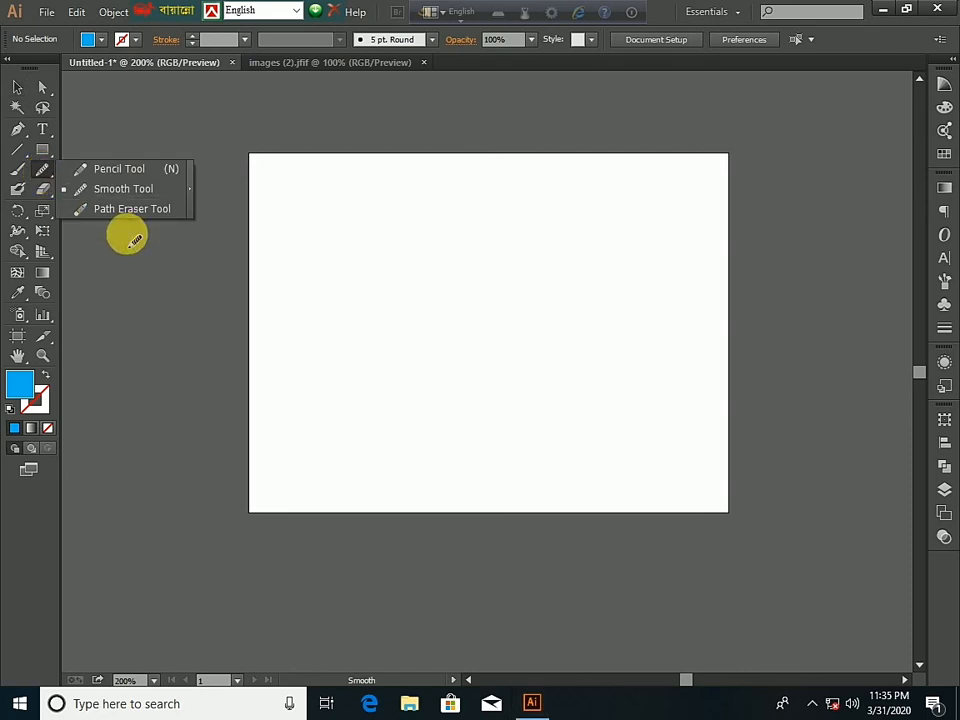
{"action": "left_click", "coordinate": [118, 170]}
{"action": "mouse_move", "coordinate": [383, 272]}
{"action": "left_mouse_down"}
{"action": "mouse_move", "coordinate": [391, 232]}
{"action": "mouse_move", "coordinate": [371, 328]}
{"action": "mouse_move", "coordinate": [320, 198]}
{"action": "left_mouse_up"}
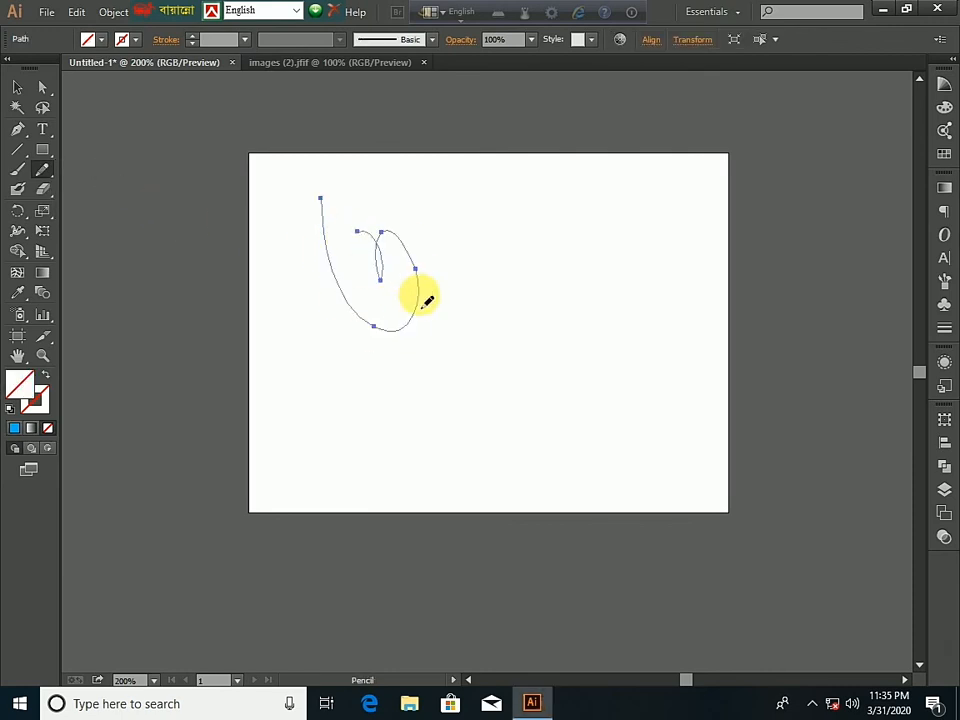
{"action": "mouse_move", "coordinate": [426, 292]}
{"action": "left_mouse_down"}
{"action": "mouse_move", "coordinate": [457, 276]}
{"action": "mouse_move", "coordinate": [488, 293]}
{"action": "mouse_move", "coordinate": [505, 338]}
{"action": "mouse_move", "coordinate": [502, 251]}
{"action": "mouse_move", "coordinate": [548, 343]}
{"action": "mouse_move", "coordinate": [552, 309]}
{"action": "mouse_move", "coordinate": [576, 325]}
{"action": "mouse_move", "coordinate": [584, 262]}
{"action": "mouse_move", "coordinate": [616, 292]}
{"action": "mouse_move", "coordinate": [646, 257]}
{"action": "mouse_move", "coordinate": [642, 312]}
{"action": "mouse_move", "coordinate": [711, 347]}
{"action": "mouse_move", "coordinate": [668, 277]}
{"action": "left_mouse_up"}
{"action": "key", "text": "Delete"}
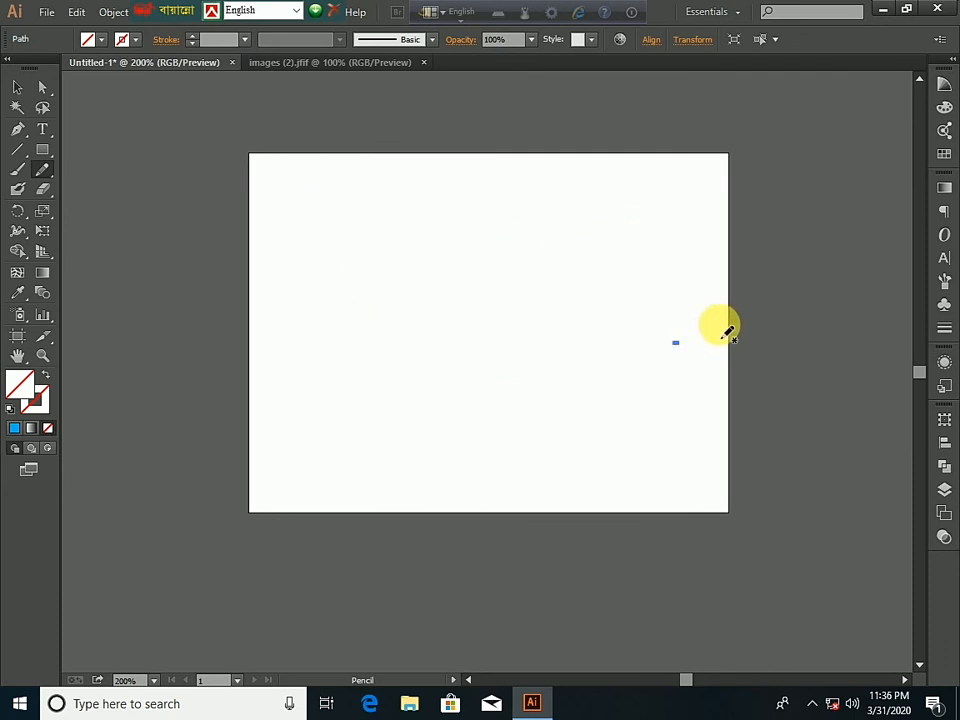
Step: Draw a freehand zigzag path across the artboard's upper half with the Pencil tool, and erase its left end with the Path Eraser tool
{"action": "mouse_move", "coordinate": [386, 285]}
{"action": "left_mouse_down"}
{"action": "mouse_move", "coordinate": [394, 259]}
{"action": "mouse_move", "coordinate": [378, 287]}
{"action": "mouse_move", "coordinate": [357, 197]}
{"action": "left_mouse_up"}
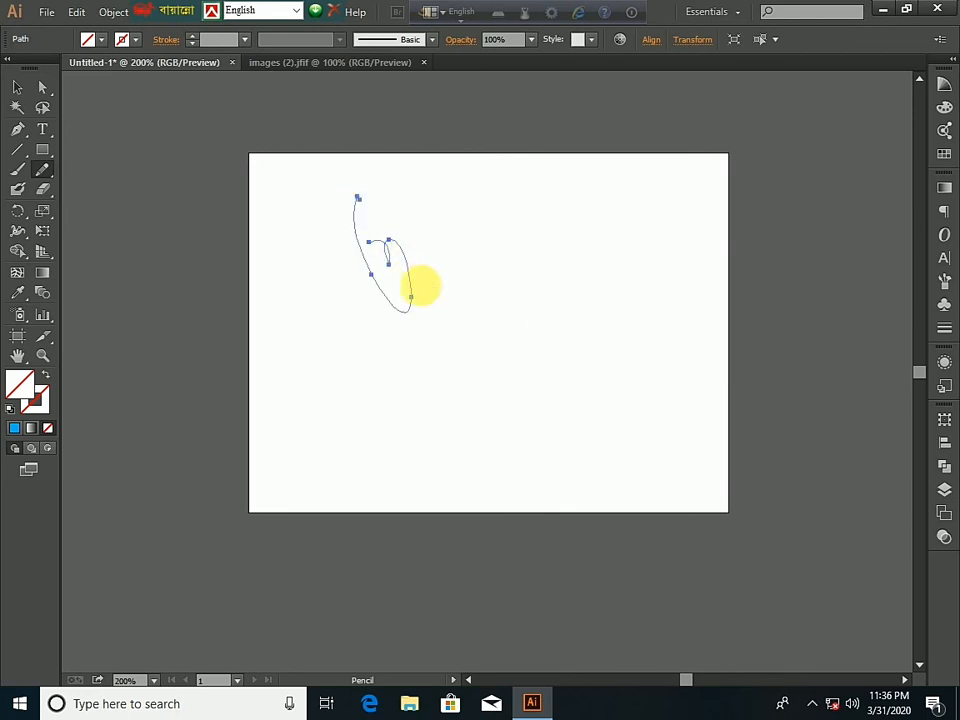
{"action": "mouse_move", "coordinate": [420, 292]}
{"action": "left_mouse_down"}
{"action": "mouse_move", "coordinate": [525, 281]}
{"action": "mouse_move", "coordinate": [570, 317]}
{"action": "mouse_move", "coordinate": [604, 293]}
{"action": "mouse_move", "coordinate": [628, 296]}
{"action": "mouse_move", "coordinate": [628, 223]}
{"action": "mouse_move", "coordinate": [663, 305]}
{"action": "left_mouse_up"}
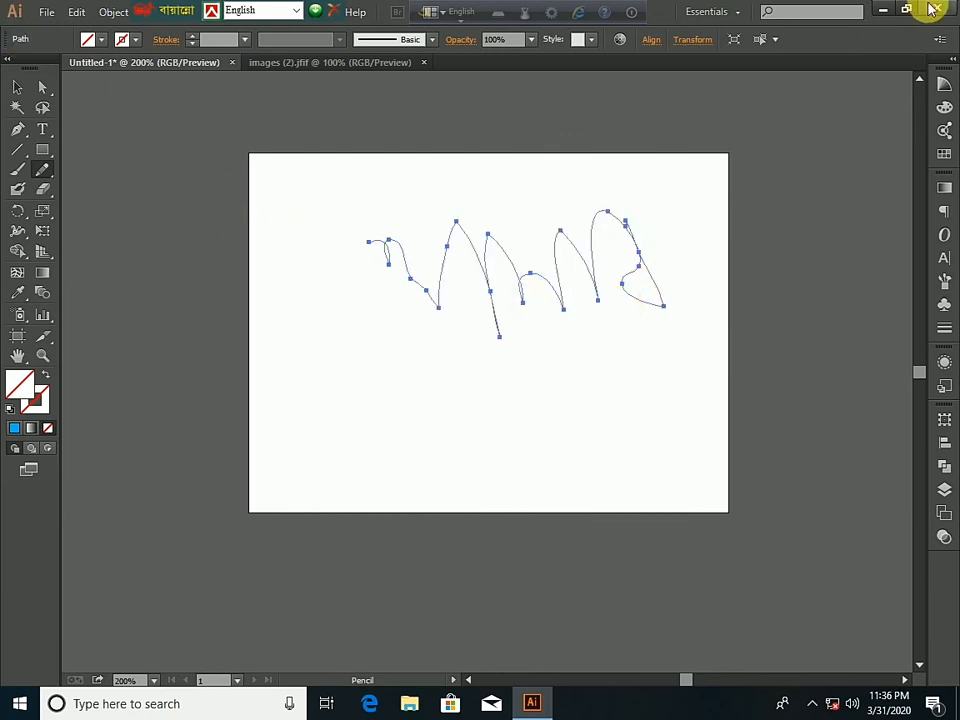
{"action": "mouse_move", "coordinate": [43, 174]}
{"action": "left_mouse_down"}
{"action": "mouse_move", "coordinate": [103, 223]}
{"action": "mouse_move", "coordinate": [110, 216]}
{"action": "left_mouse_up"}
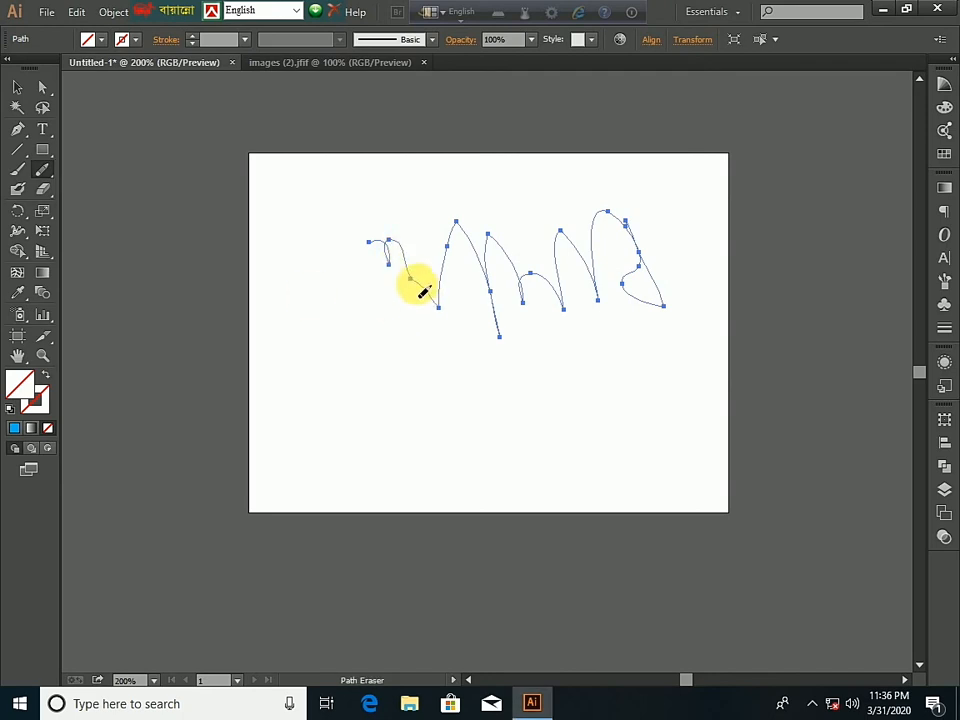
{"action": "mouse_move", "coordinate": [423, 292]}
{"action": "left_mouse_down"}
{"action": "mouse_move", "coordinate": [404, 266]}
{"action": "mouse_move", "coordinate": [412, 248]}
{"action": "mouse_move", "coordinate": [412, 283]}
{"action": "mouse_move", "coordinate": [405, 259]}
{"action": "mouse_move", "coordinate": [418, 265]}
{"action": "mouse_move", "coordinate": [402, 273]}
{"action": "mouse_move", "coordinate": [427, 311]}
{"action": "mouse_move", "coordinate": [428, 283]}
{"action": "mouse_move", "coordinate": [451, 308]}
{"action": "mouse_move", "coordinate": [469, 240]}
{"action": "left_mouse_up"}
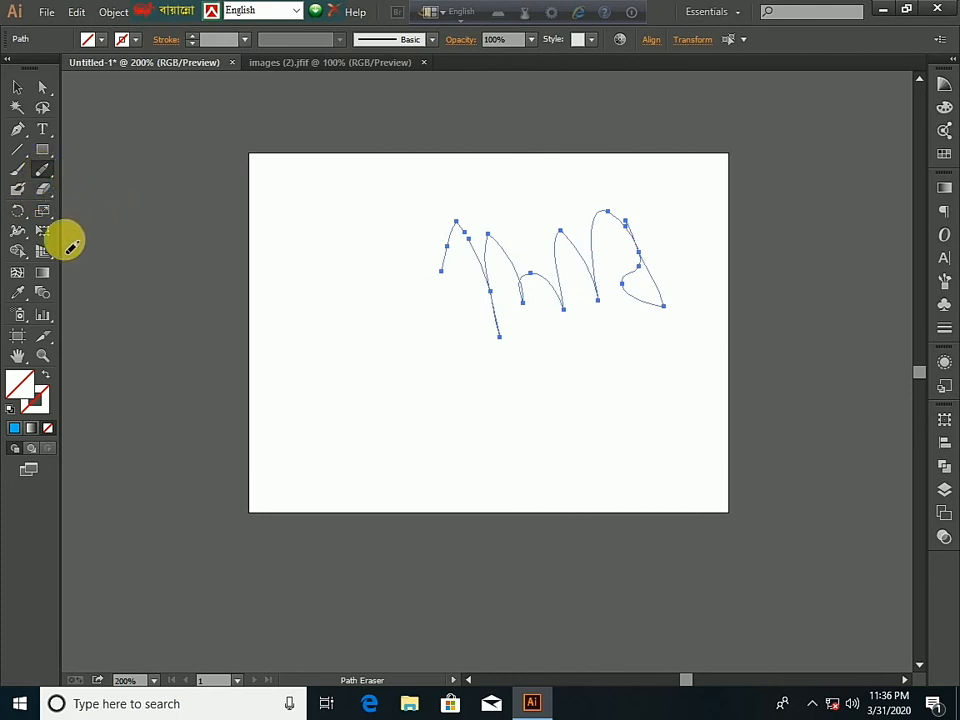
{"action": "left_click", "coordinate": [19, 173]}
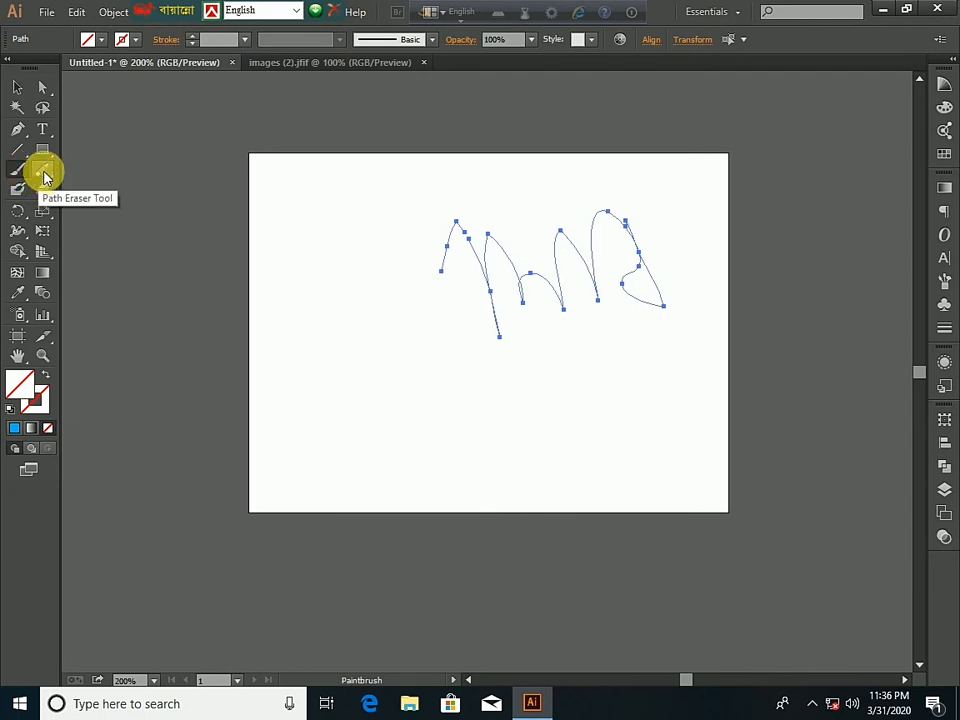
{"action": "left_click", "coordinate": [44, 175]}
{"action": "left_click", "coordinate": [100, 168]}
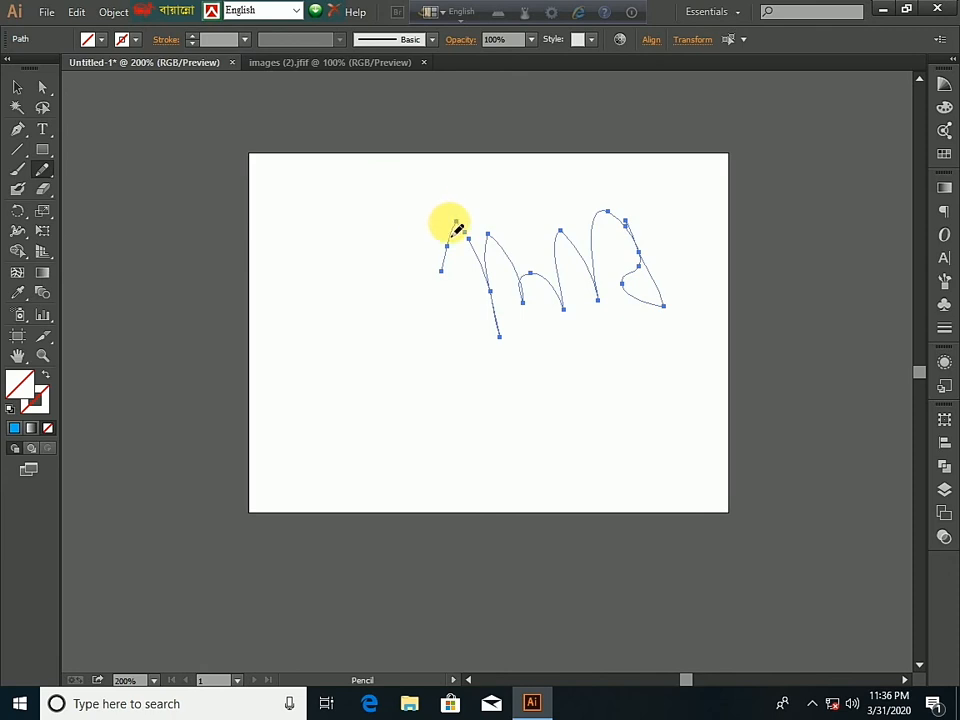
{"action": "key", "text": "ctrl"}
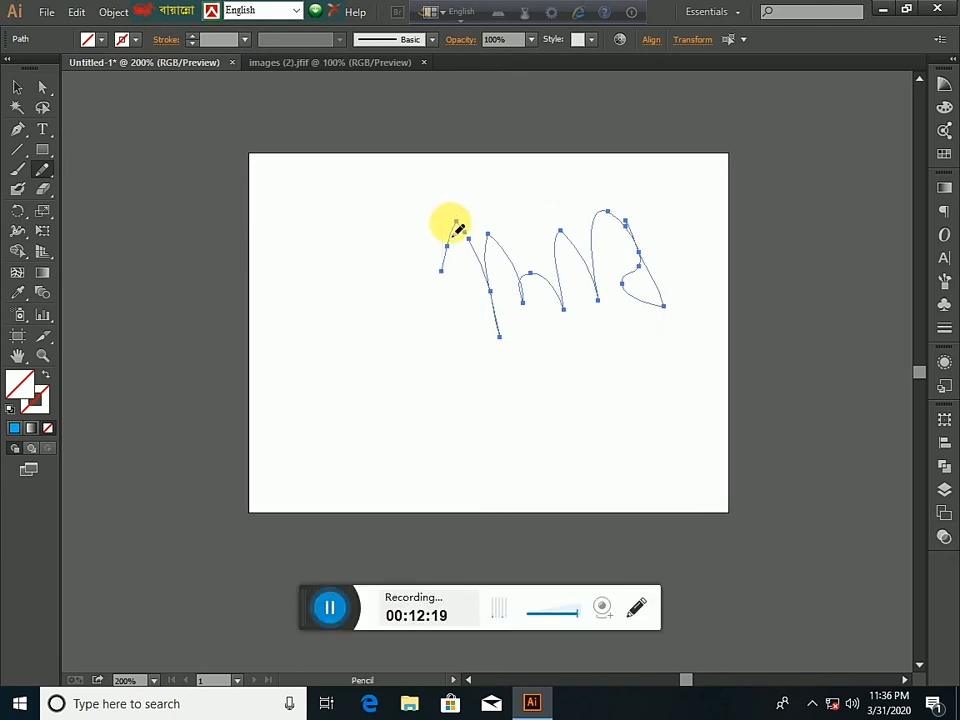